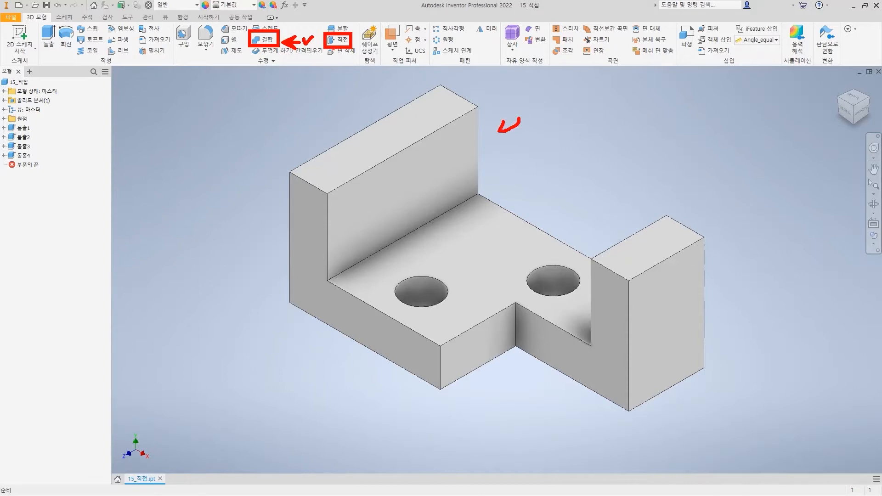
pyautogui.moveTo(413, 123)
pyautogui.mouseDown()
pyautogui.moveTo(408, 115)
pyautogui.moveTo(421, 109)
pyautogui.mouseUp()
pyautogui.moveTo(428, 292)
pyautogui.mouseDown()
pyautogui.moveTo(471, 275)
pyautogui.moveTo(463, 287)
pyautogui.moveTo(487, 253)
pyautogui.mouseUp()
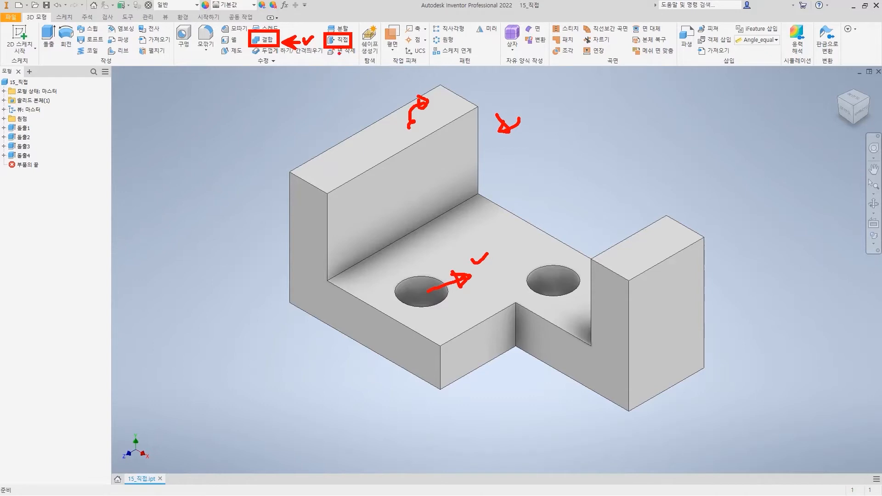
pyautogui.moveTo(342, 90); pyautogui.dragTo(341, 47)
pyautogui.press('Escape')
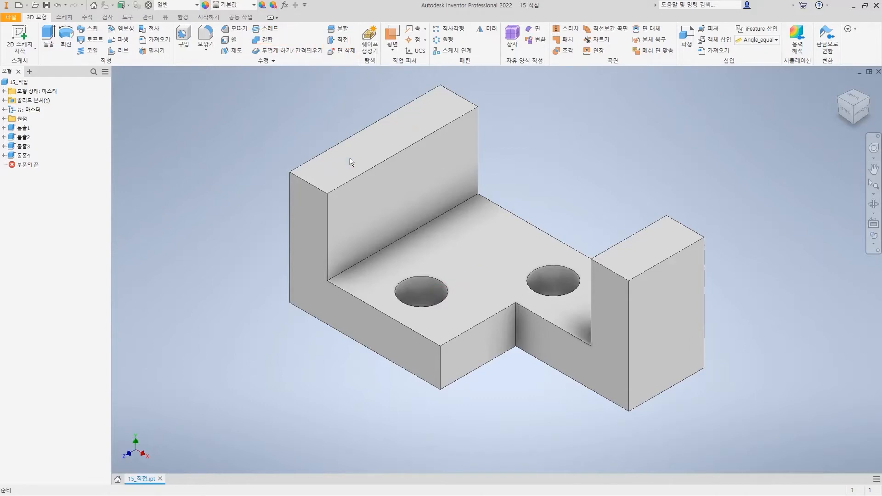
# Start the Direct edit command on the bracket part.
pyautogui.click(339, 41)
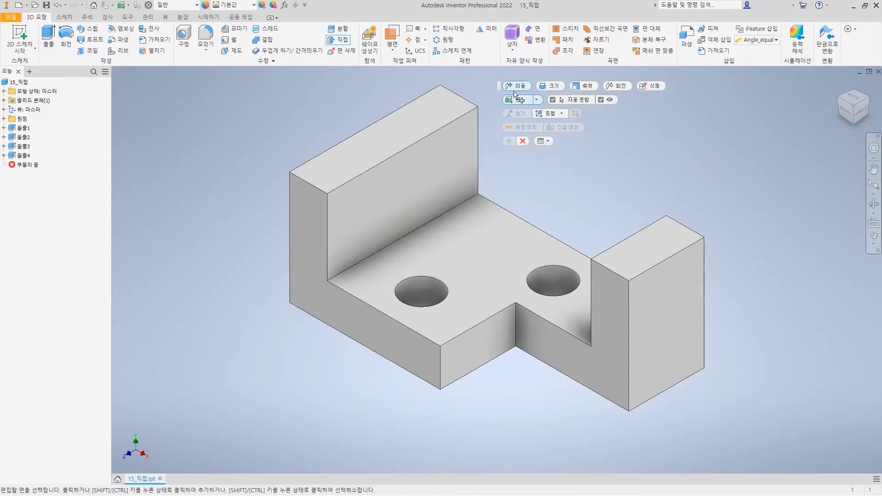
pyautogui.moveTo(499, 82)
pyautogui.mouseDown()
pyautogui.moveTo(541, 113)
pyautogui.moveTo(692, 175)
pyautogui.mouseUp()
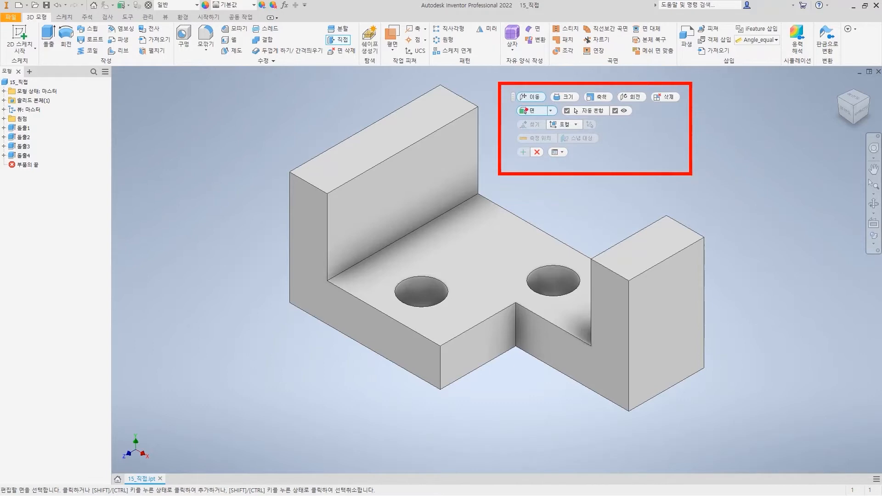
pyautogui.moveTo(513, 106); pyautogui.dragTo(691, 106)
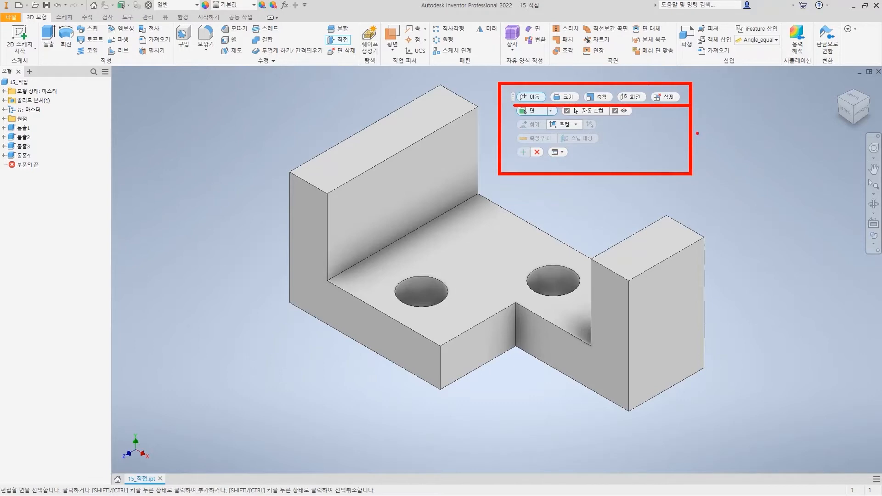
pyautogui.moveTo(701, 93); pyautogui.dragTo(716, 89)
pyautogui.moveTo(513, 105)
pyautogui.mouseDown()
pyautogui.moveTo(634, 147)
pyautogui.moveTo(655, 130)
pyautogui.mouseUp()
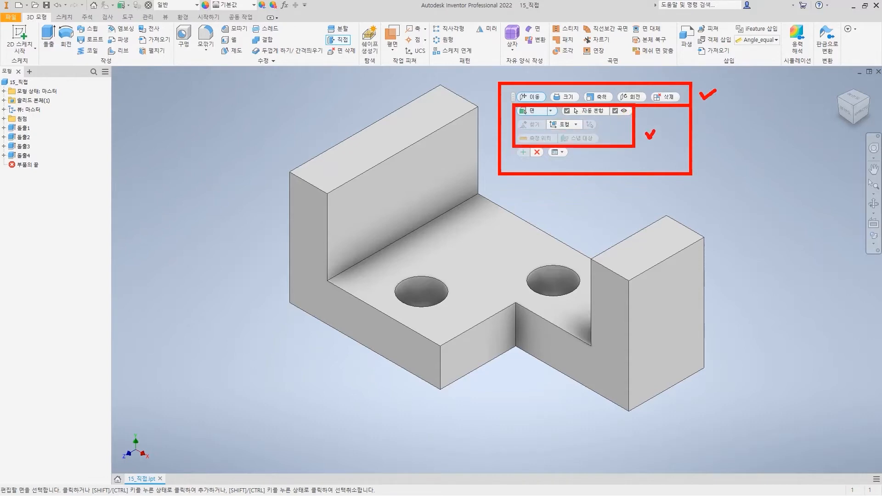
pyautogui.moveTo(502, 88)
pyautogui.mouseDown()
pyautogui.moveTo(510, 95)
pyautogui.moveTo(517, 85)
pyautogui.mouseUp()
pyautogui.press('Escape')
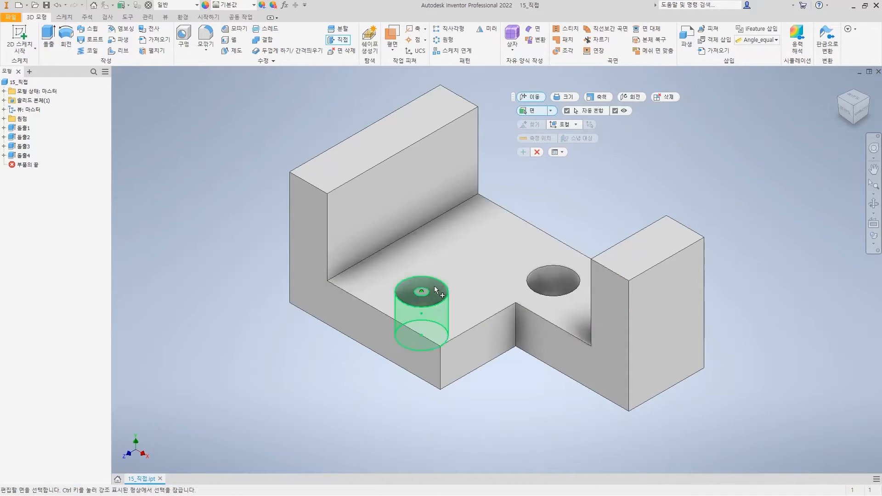
# Move the cylindrical face of the hole nearest the L-shaped end face 15 mm away from that end, using the local orientation.
pyautogui.click(436, 286)
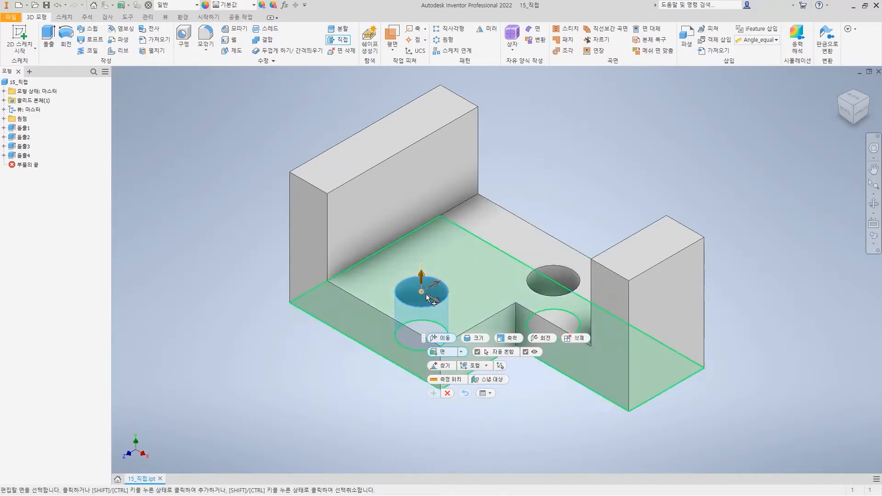
pyautogui.click(486, 366)
pyautogui.click(481, 381)
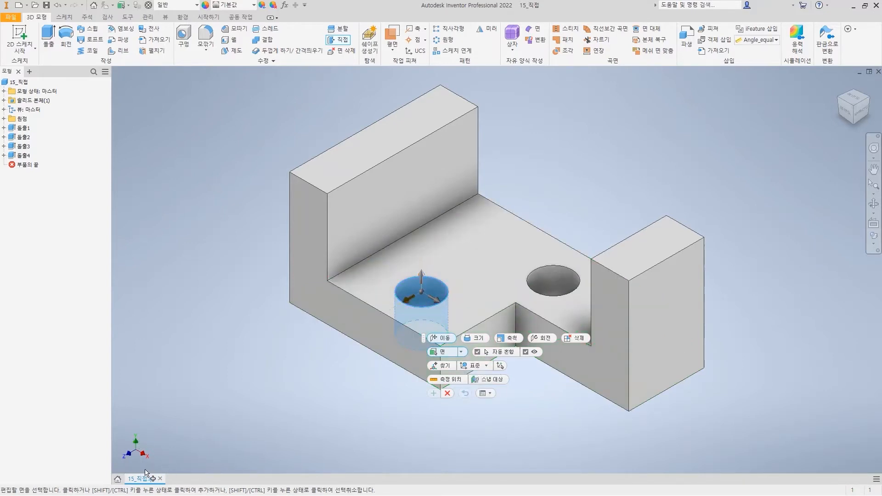
pyautogui.click(476, 388)
pyautogui.click(436, 283)
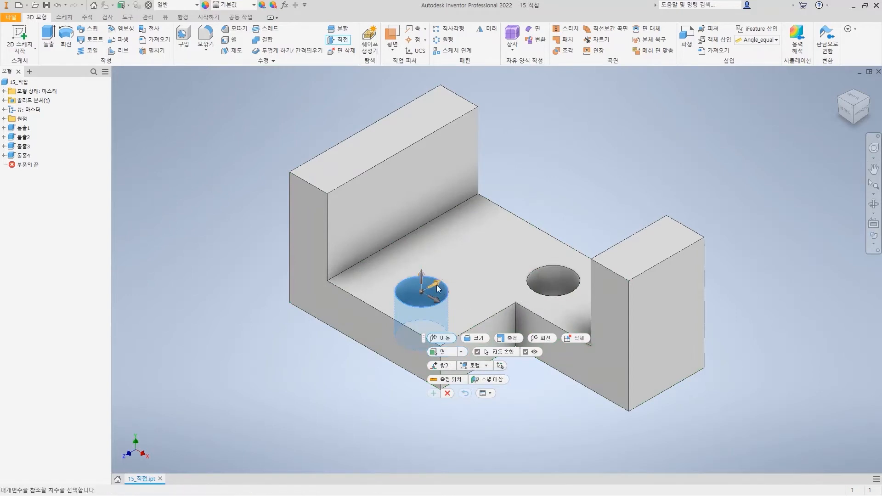
pyautogui.moveTo(438, 288); pyautogui.dragTo(463, 272)
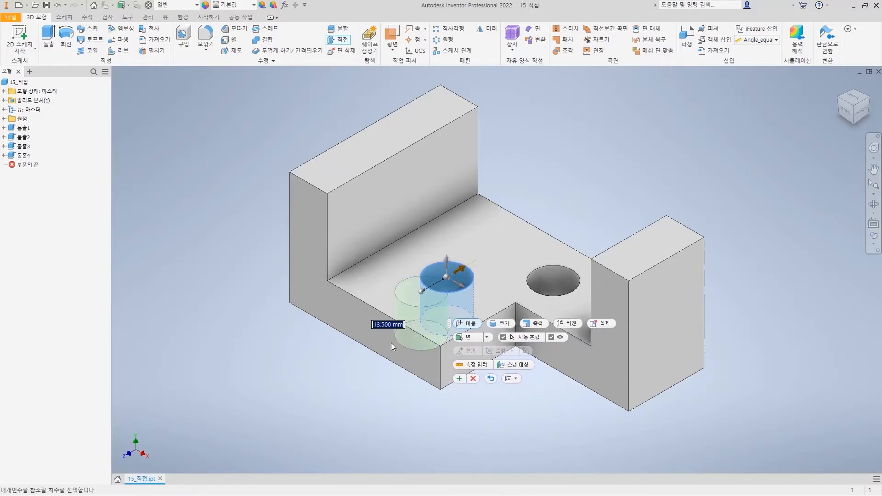
pyautogui.write('15')
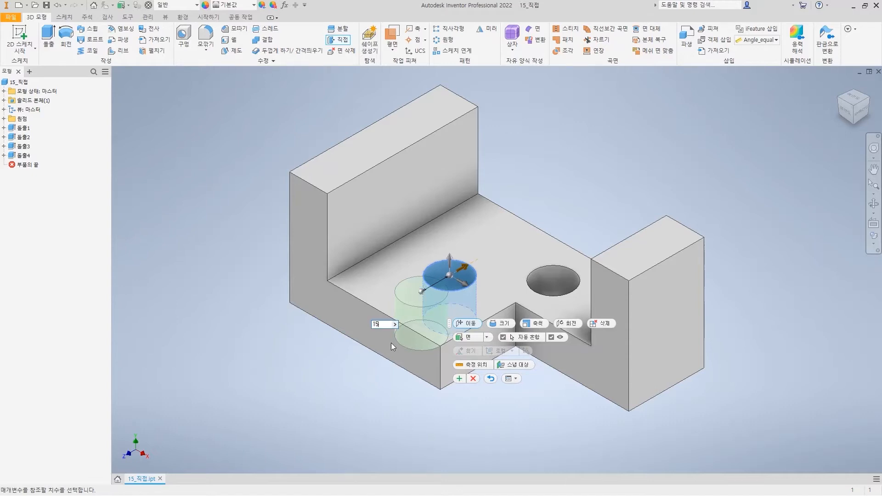
pyautogui.press('Return')
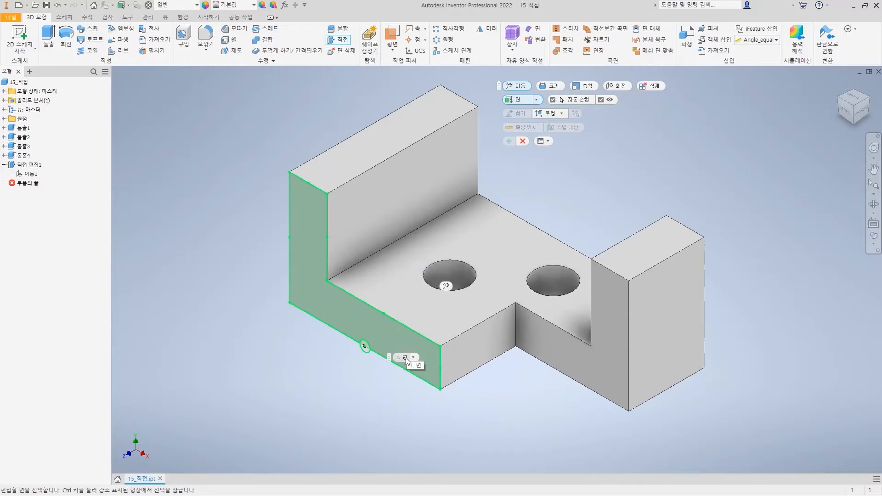
# Move the L-shaped end face of the bracket 15 mm outward.
pyautogui.click(443, 295)
pyautogui.click(307, 262)
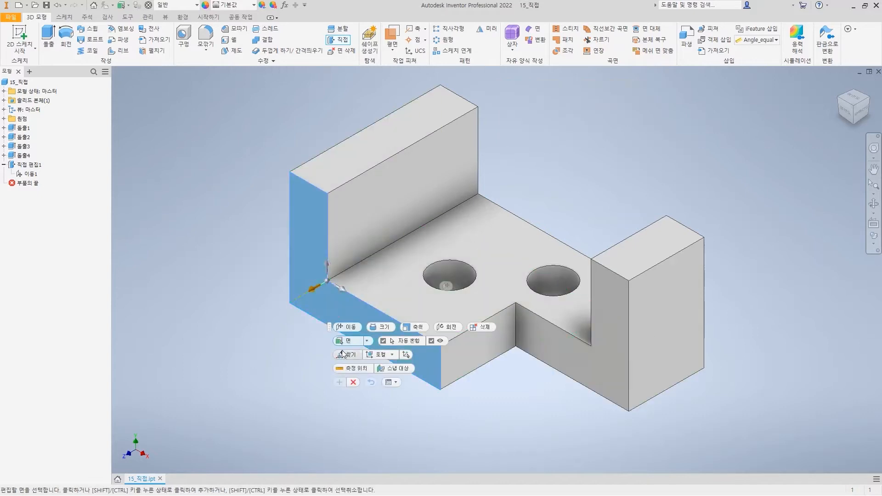
pyautogui.moveTo(315, 289); pyautogui.dragTo(291, 302)
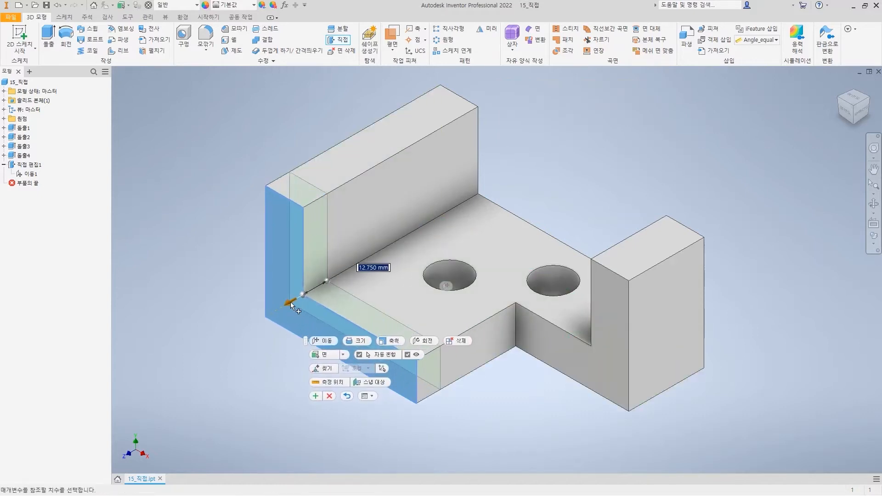
pyautogui.write('15')
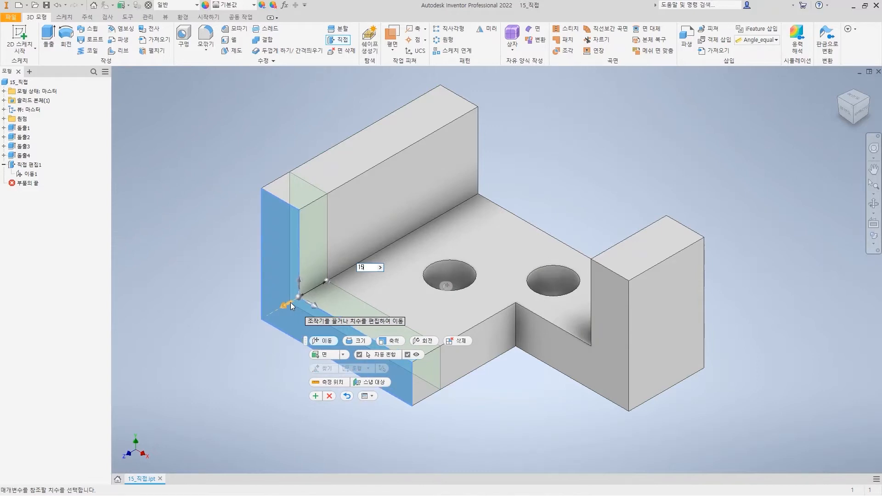
pyautogui.press('Return')
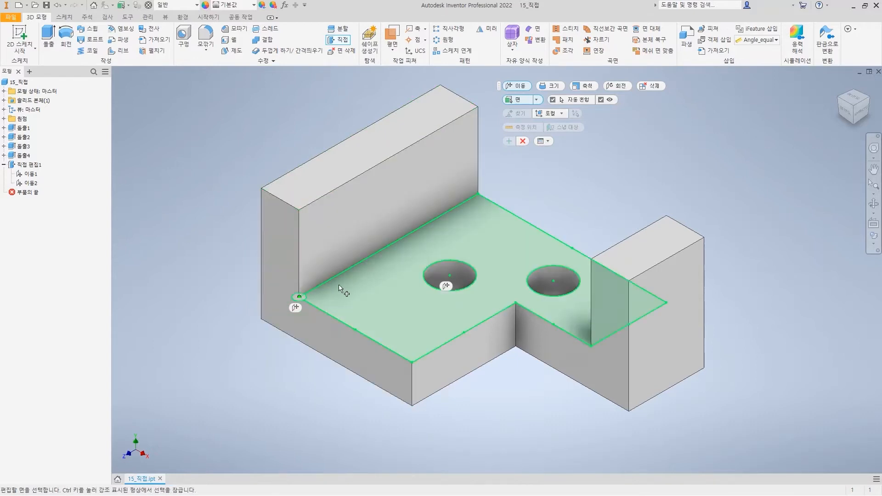
# Switch the direct move to solid selection and move the whole body 10 mm in the direction of its L-shaped end face.
pyautogui.click(536, 100)
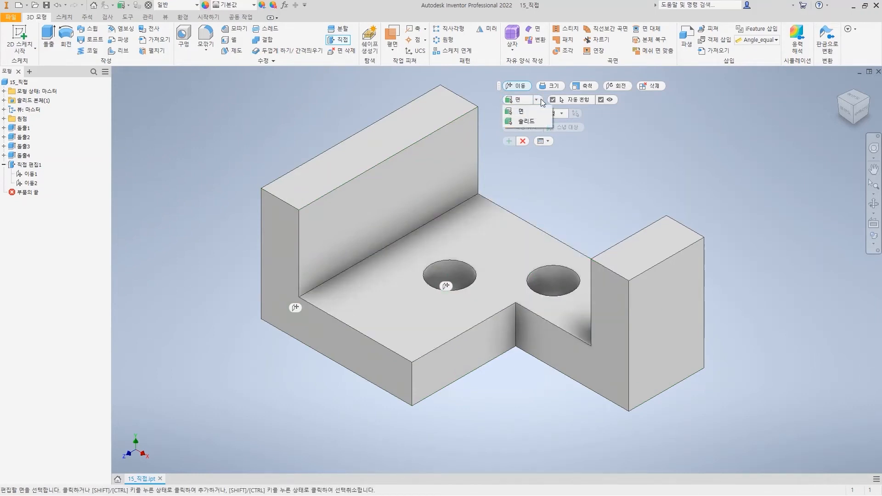
pyautogui.click(536, 123)
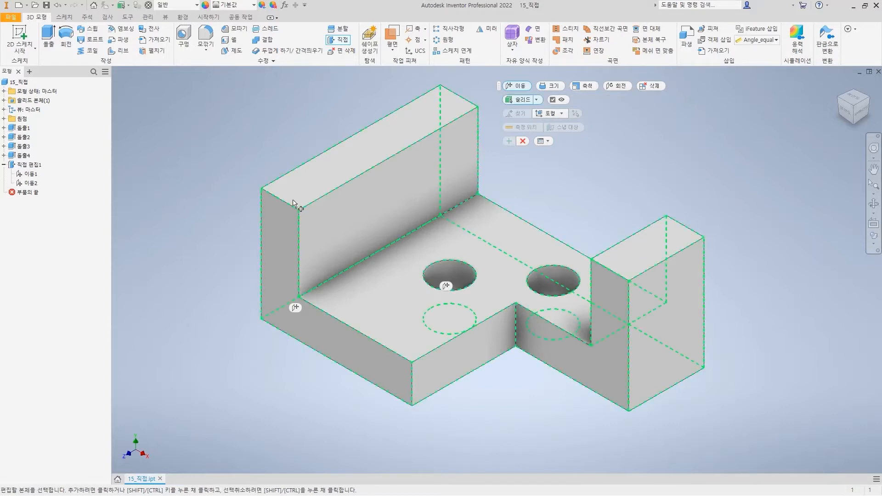
pyautogui.click(475, 285)
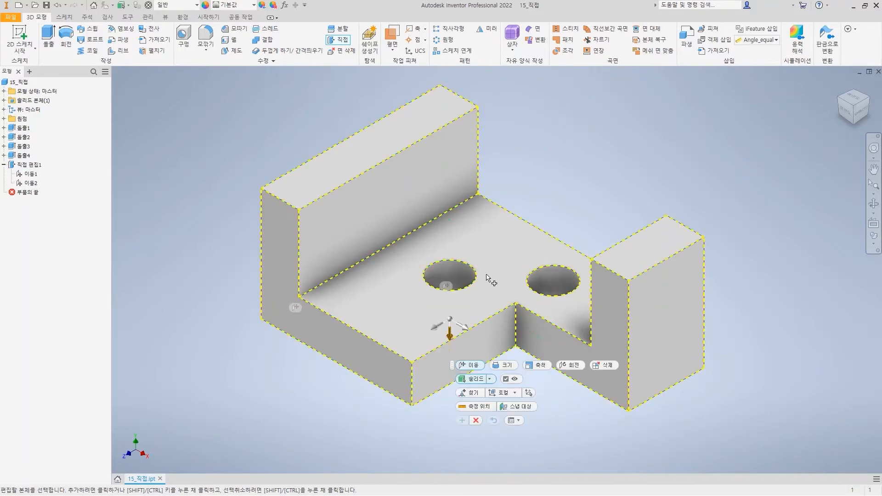
pyautogui.click(461, 329)
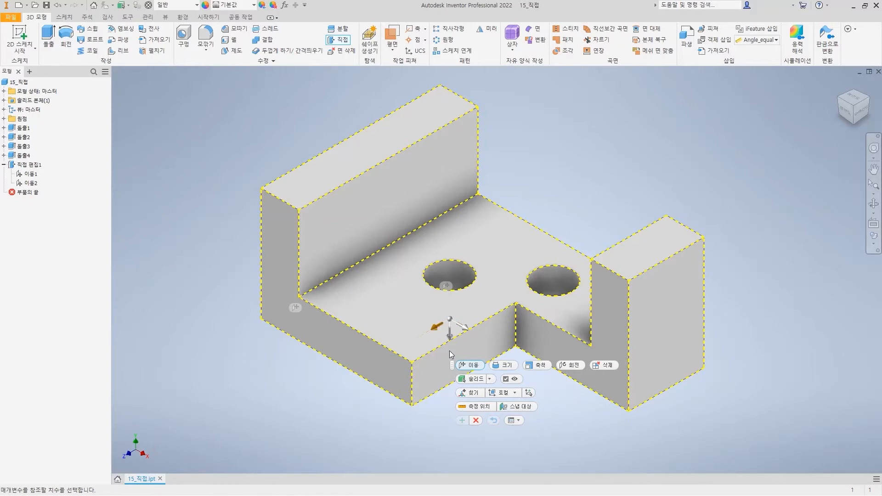
pyautogui.moveTo(432, 330); pyautogui.dragTo(416, 342)
pyautogui.write('10')
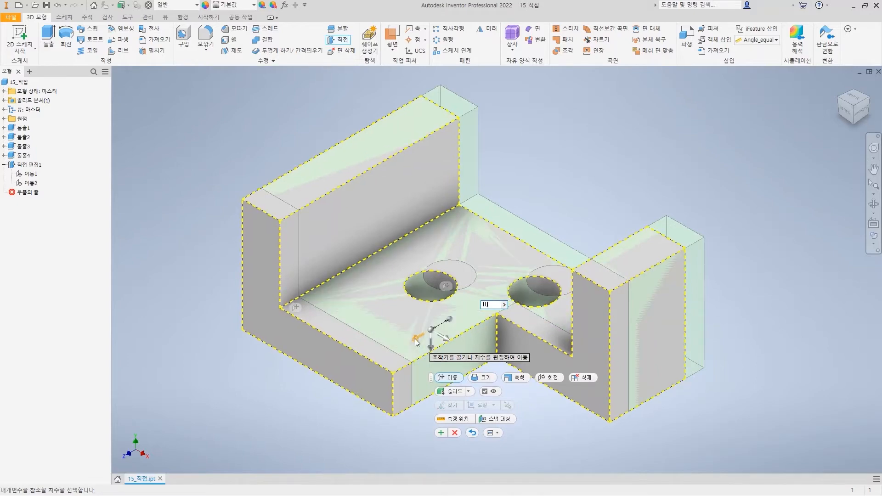
pyautogui.press('Return')
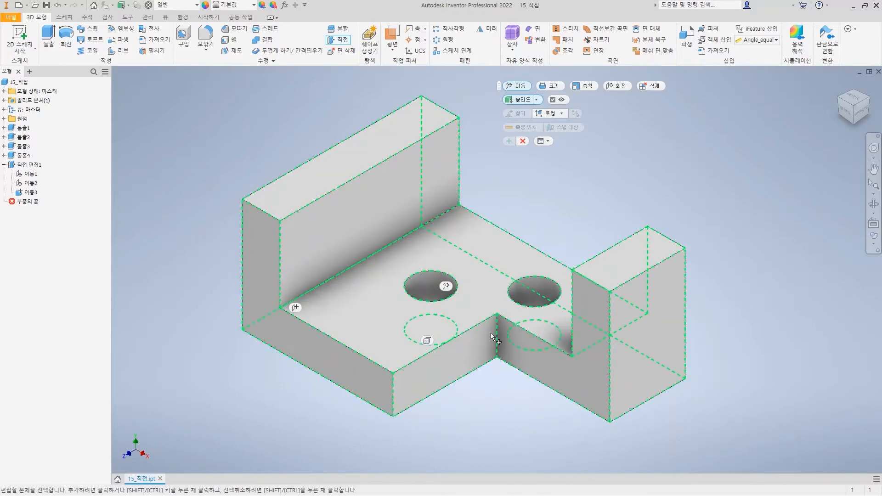
pyautogui.click(274, 61)
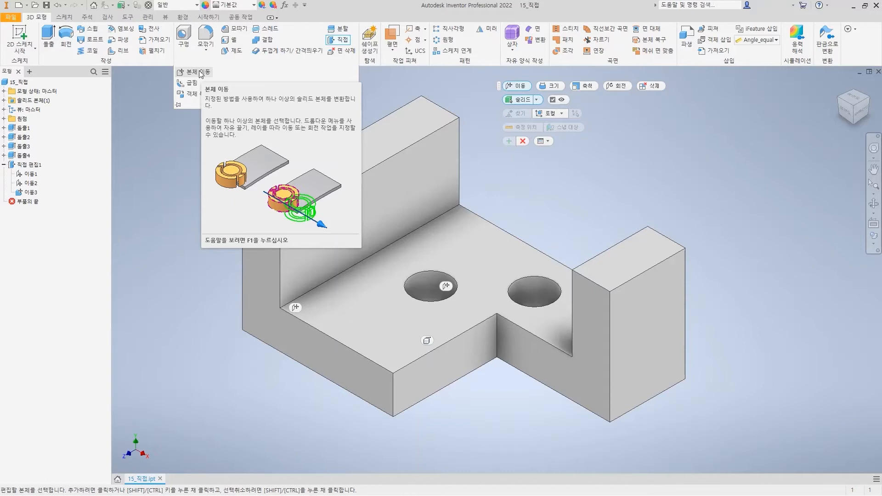
# Resize the bracket by offsetting its L-shaped end face inward by -20 mm with the Size operation.
pyautogui.click(553, 86)
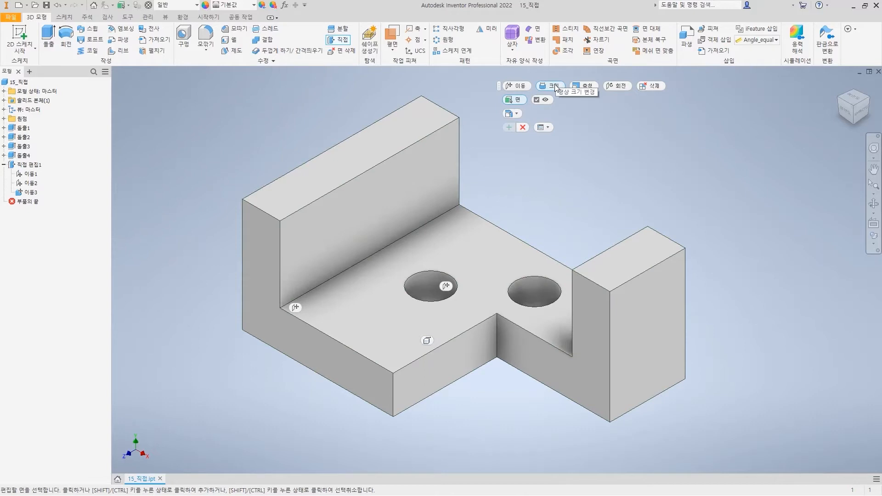
pyautogui.click(262, 249)
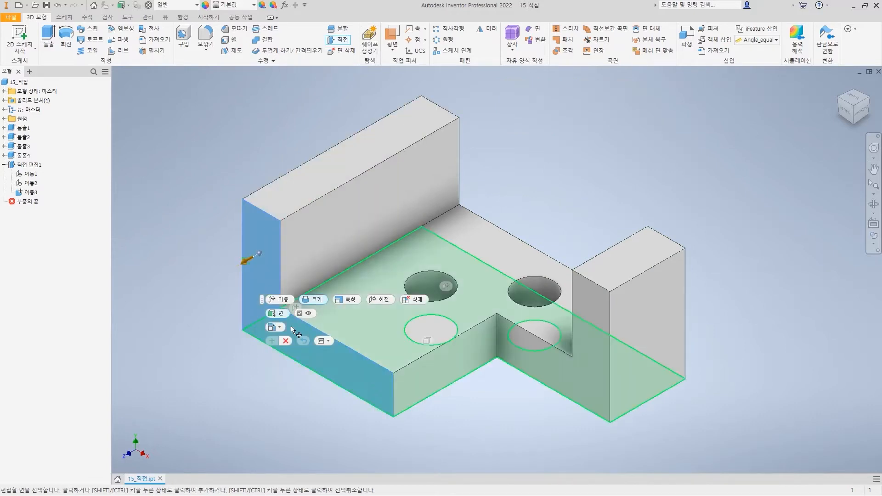
pyautogui.moveTo(252, 271); pyautogui.dragTo(282, 252)
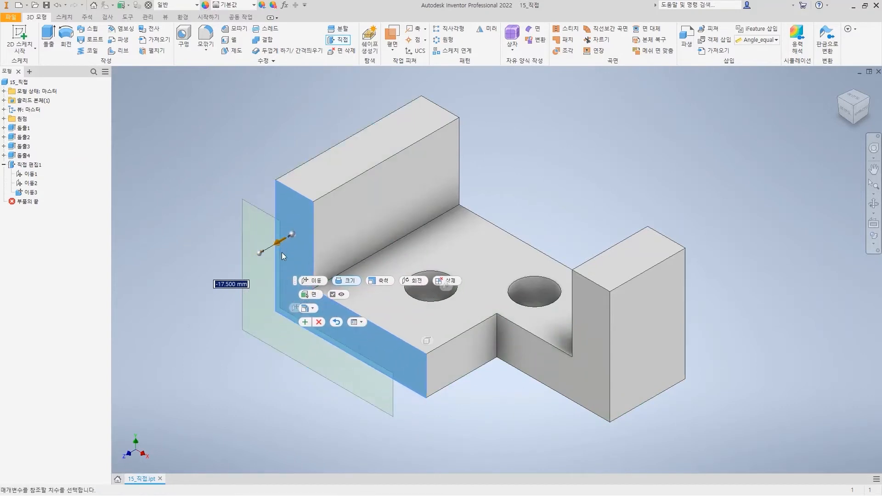
pyautogui.write('-20')
pyautogui.press('Return')
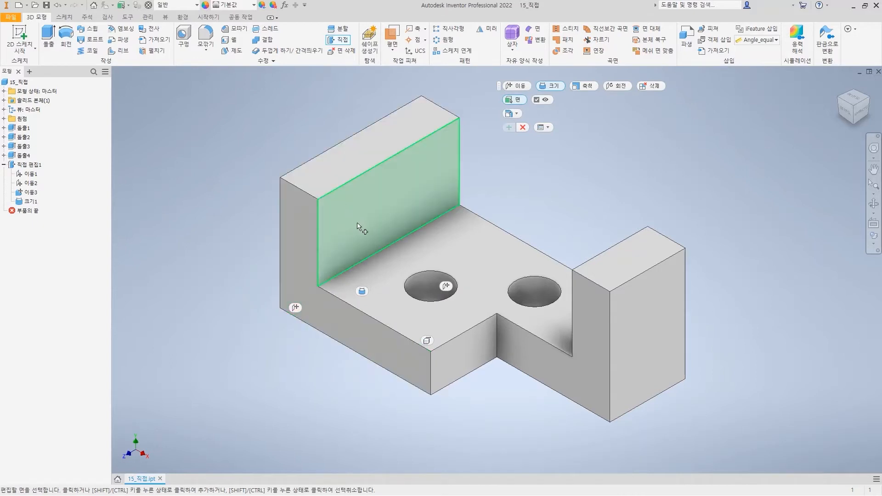
# Enlarge the hole nearest the L-shaped end face by offsetting its cylindrical face by -6 mm.
pyautogui.click(431, 283)
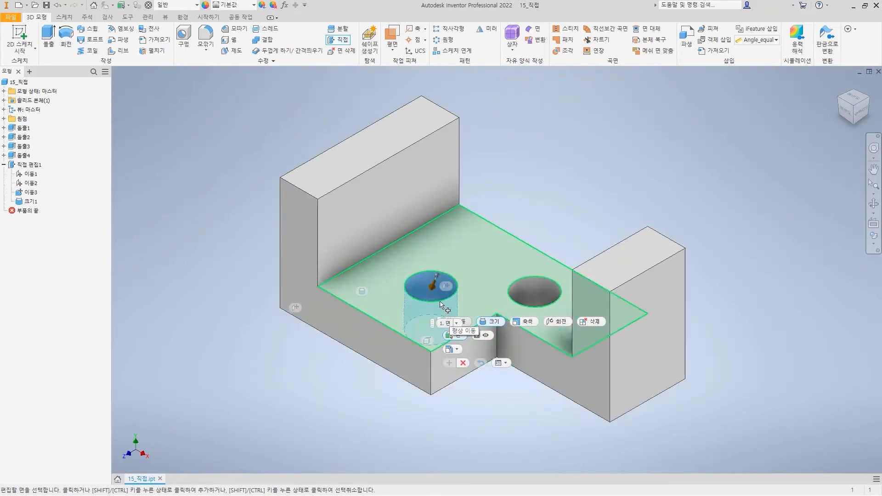
pyautogui.moveTo(434, 283)
pyautogui.mouseDown()
pyautogui.moveTo(441, 277)
pyautogui.moveTo(429, 288)
pyautogui.moveTo(442, 288)
pyautogui.moveTo(442, 280)
pyautogui.mouseUp()
pyautogui.write('-5')
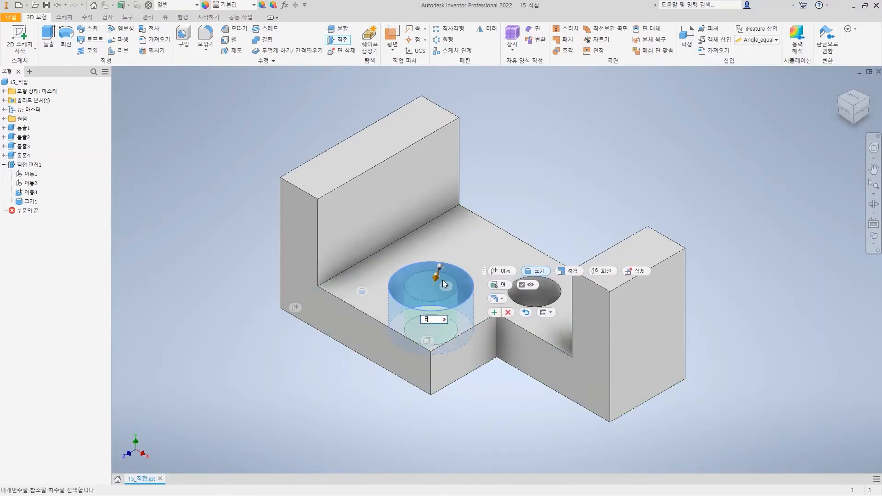
pyautogui.press('Return')
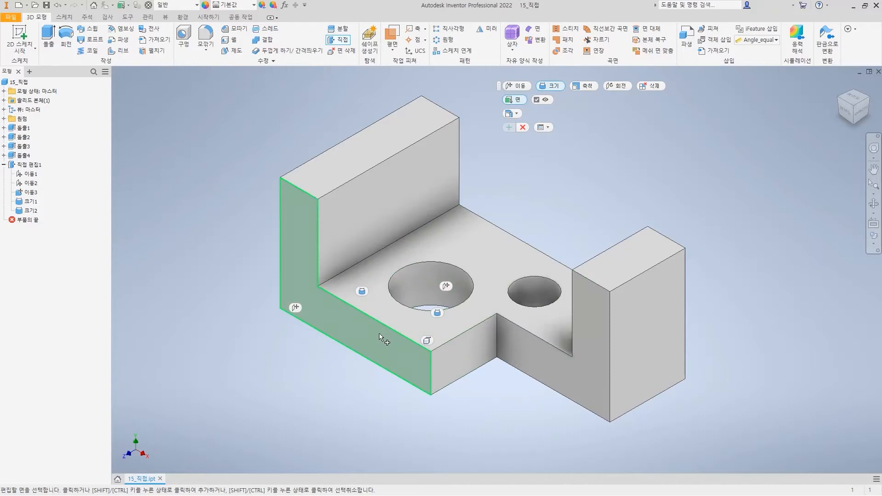
# Resize the enlarged hole by diameter instead of offset and set its diameter to 20 mm.
pyautogui.moveTo(394, 349)
pyautogui.click(428, 271)
pyautogui.click(465, 341)
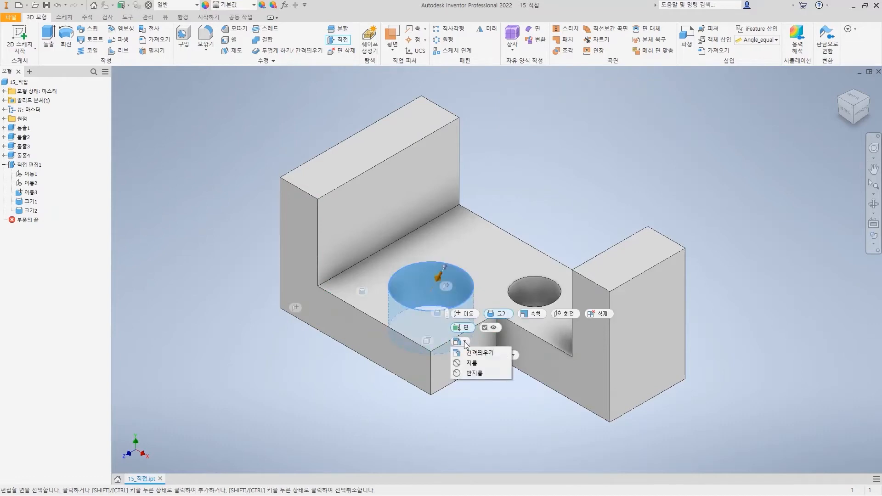
pyautogui.click(488, 361)
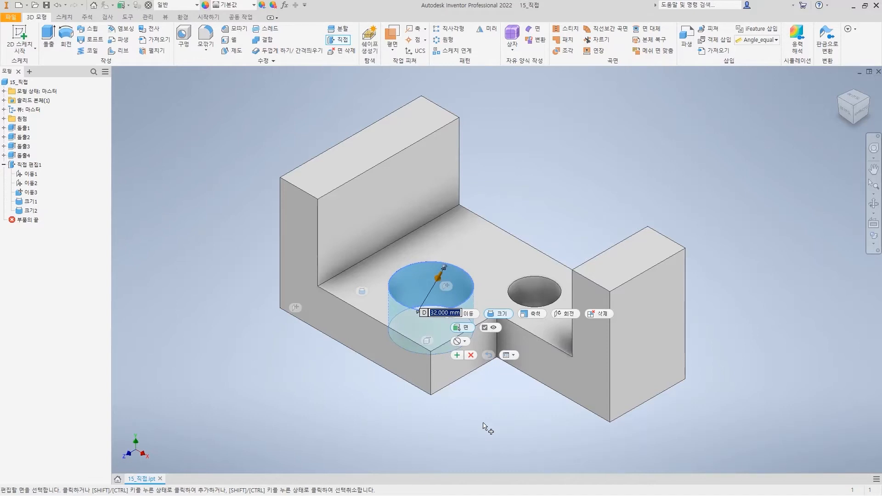
pyautogui.write('20')
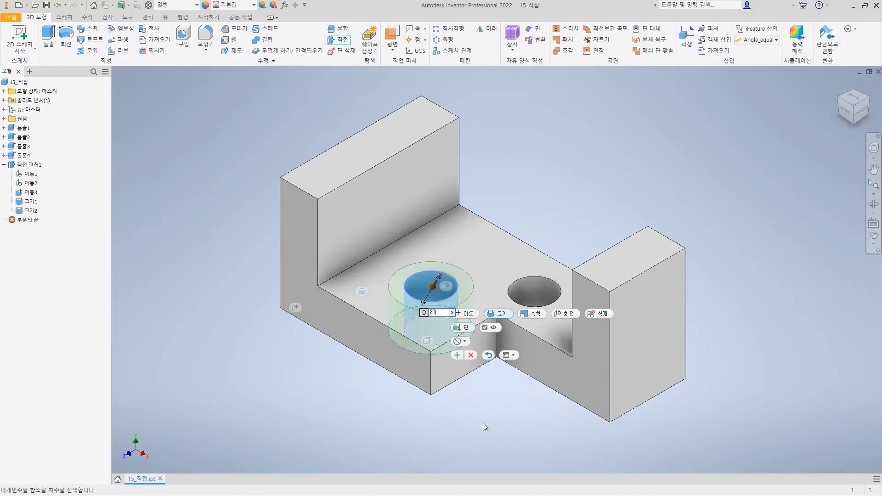
pyautogui.press('Return')
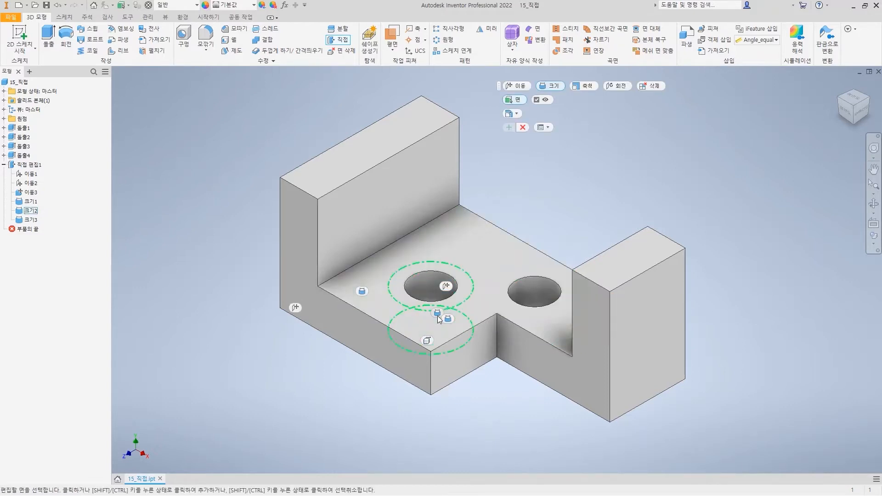
# Resize the enlarged hole by radius and set its radius to 15 mm.
pyautogui.click(515, 113)
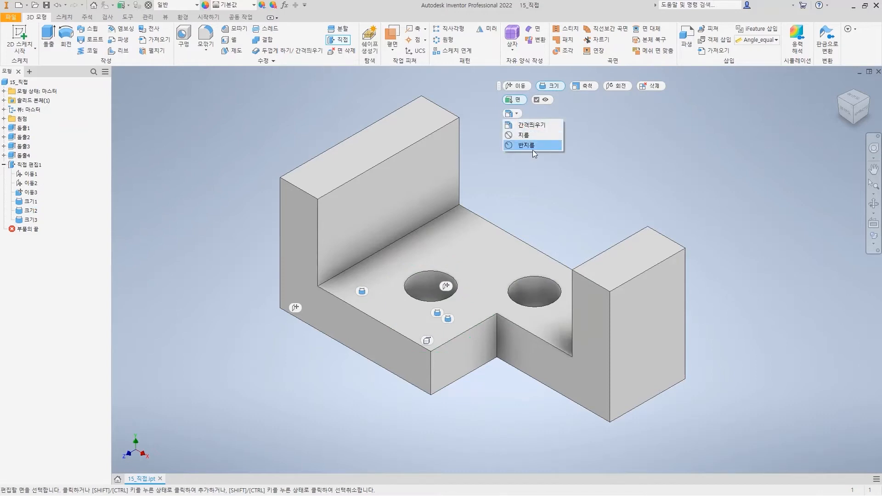
pyautogui.click(533, 149)
pyautogui.click(425, 272)
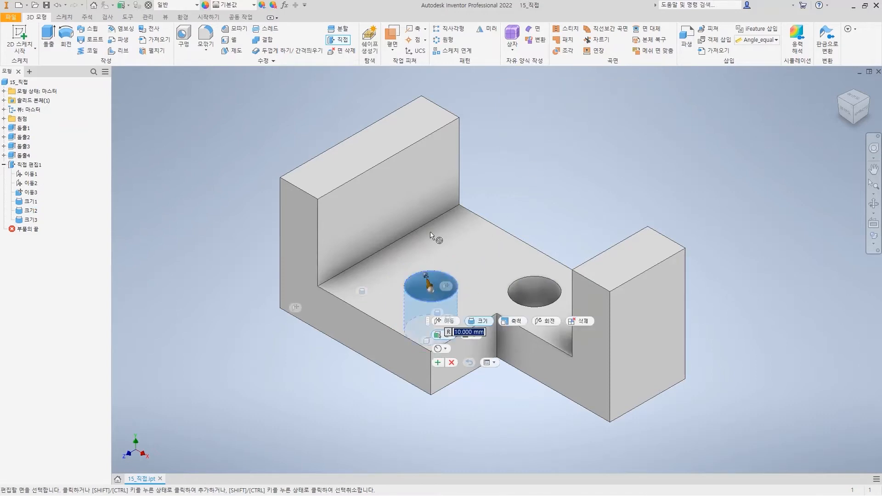
pyautogui.write('15')
pyautogui.press('Return')
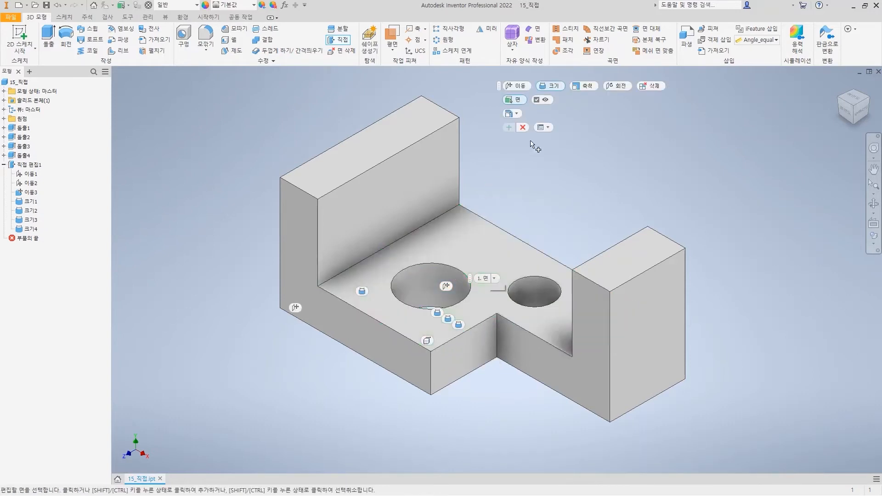
# Try offsetting the enlarged hole's cylindrical face by 6.25 mm with the preview off and on, and reset the change.
pyautogui.click(536, 101)
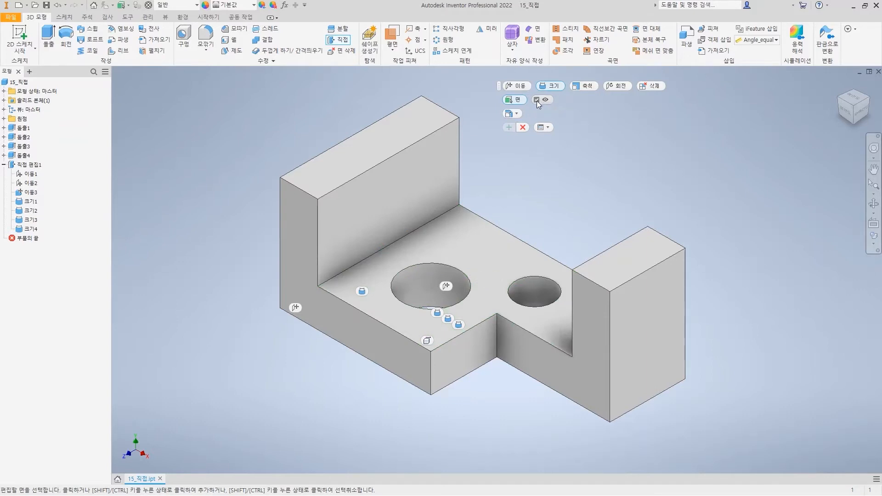
pyautogui.click(431, 283)
pyautogui.click(435, 305)
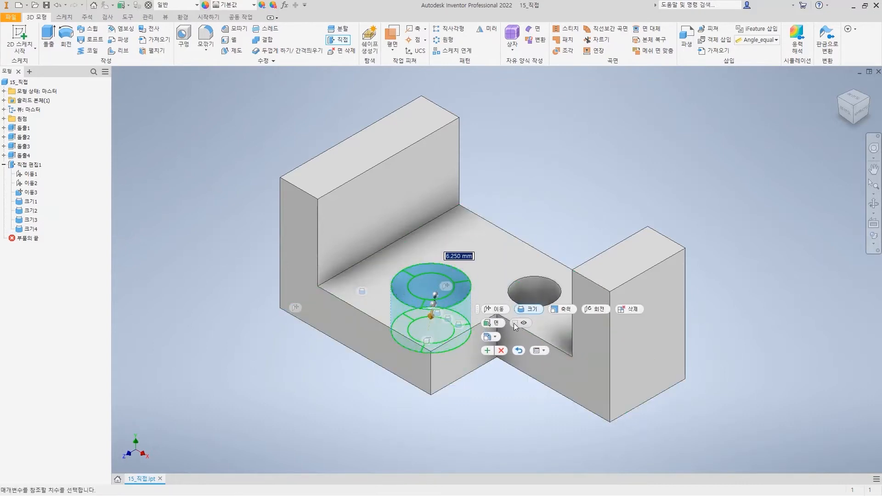
pyautogui.click(514, 324)
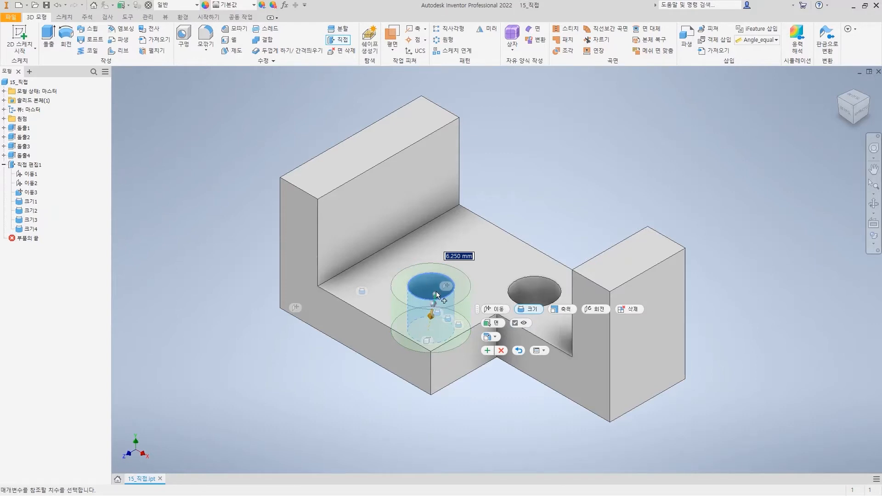
pyautogui.click(519, 351)
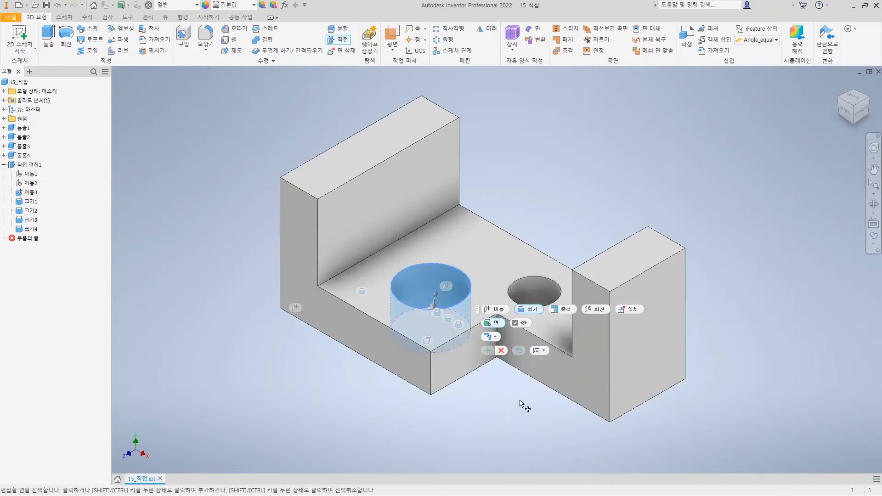
# Select the whole solid body for scaling and apply a uniform scale factor of 0.5 in the preview.
pyautogui.click(568, 310)
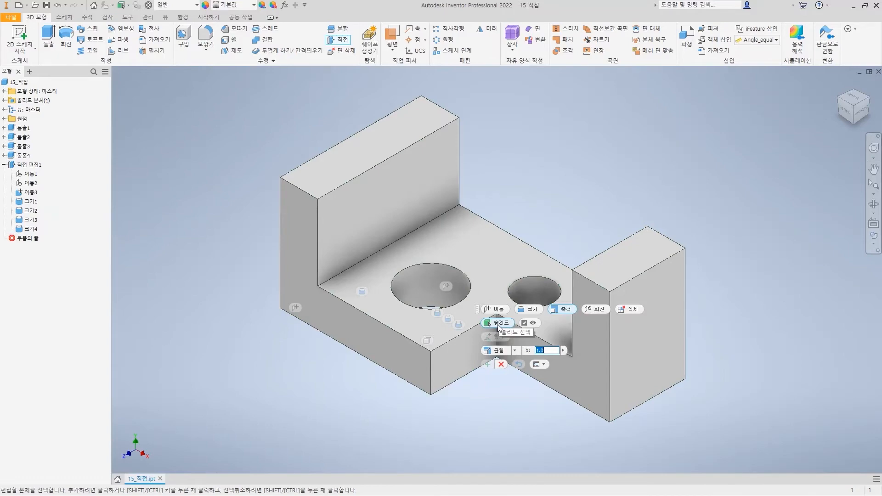
pyautogui.moveTo(476, 309); pyautogui.dragTo(530, 117)
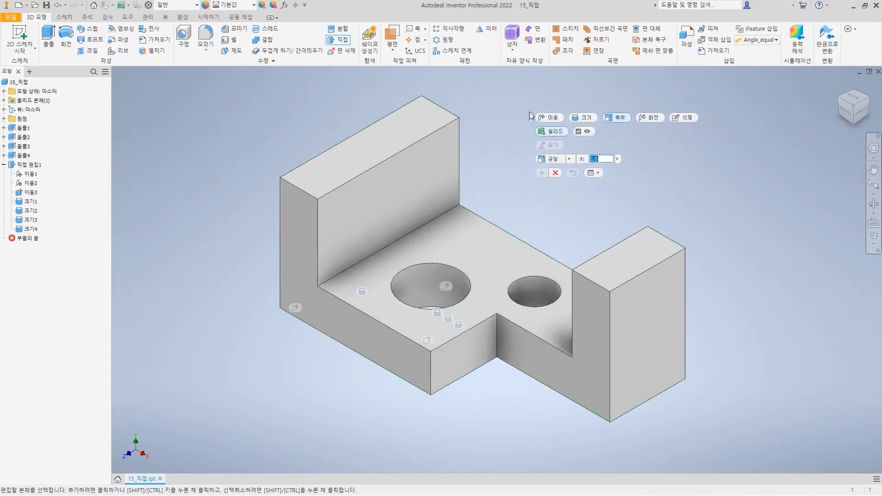
pyautogui.click(390, 208)
pyautogui.moveTo(499, 362); pyautogui.dragTo(522, 132)
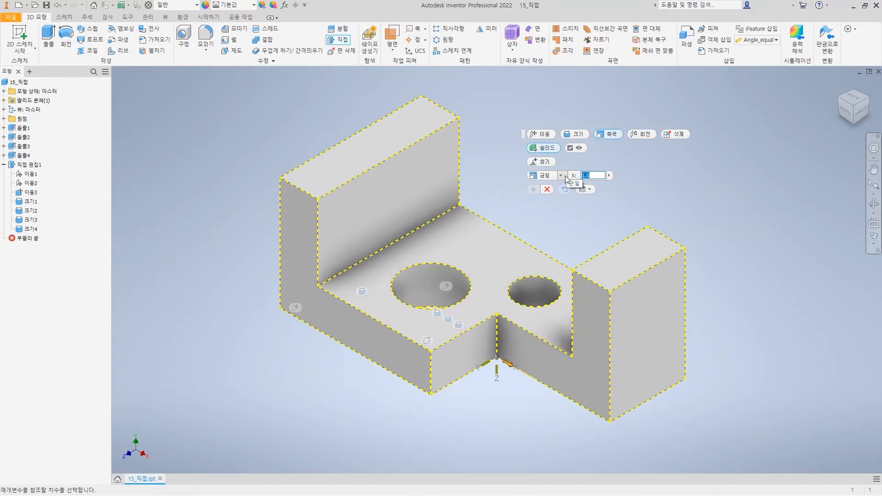
pyautogui.write('0.5')
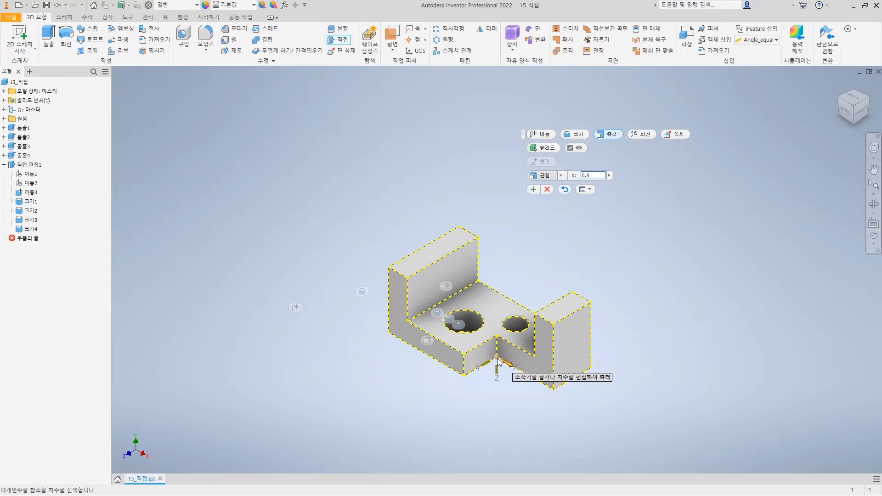
# Switch the solid's scaling to non-uniform and set the X, Y and Z factors to 1.
pyautogui.click(562, 175)
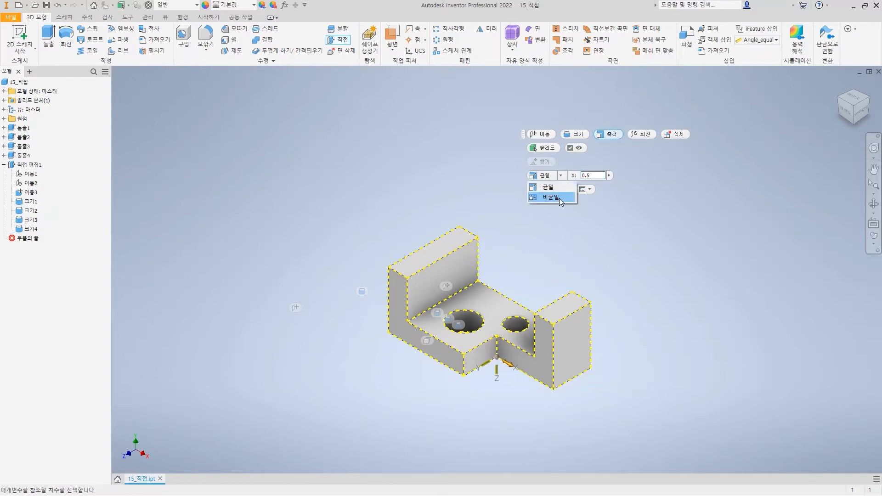
pyautogui.click(558, 197)
pyautogui.click(592, 175)
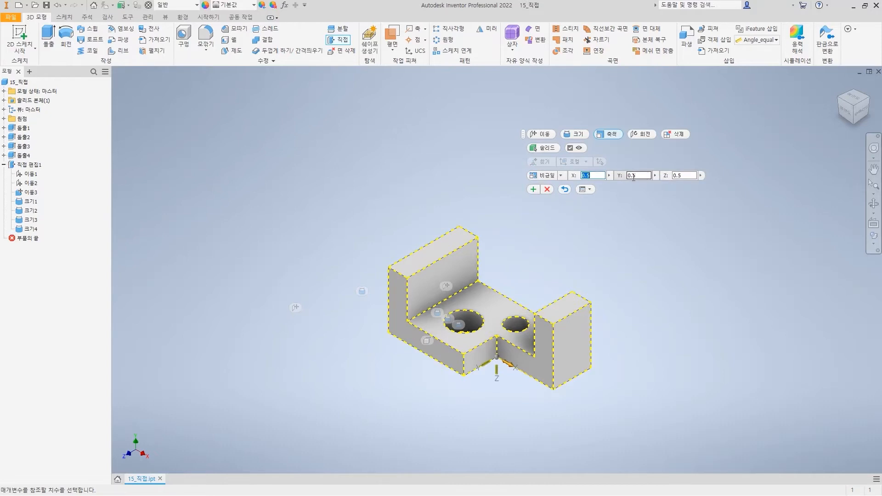
pyautogui.write('1')
pyautogui.doubleClick(679, 175)
pyautogui.write('1')
pyautogui.doubleClick(639, 175)
pyautogui.write('1')
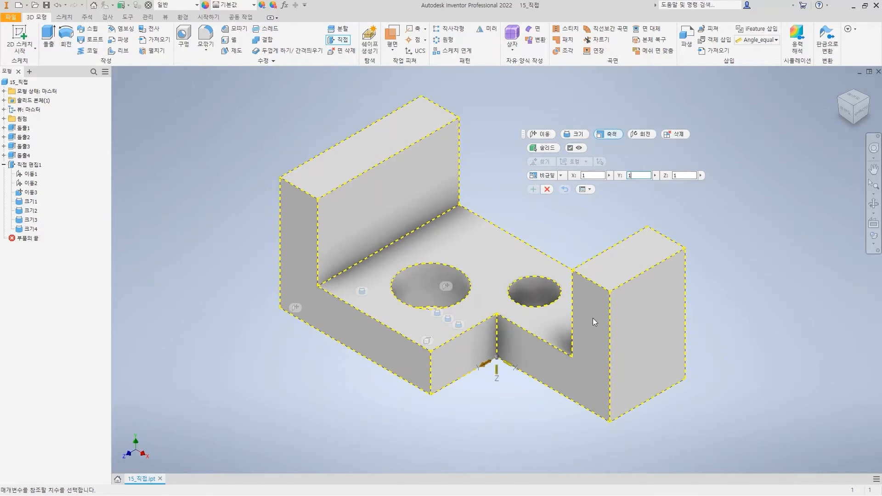
# Relocate the solid's rotation origin to the larger hole's centre and try rotating the body 30 degrees about the vertical axis.
pyautogui.click(645, 135)
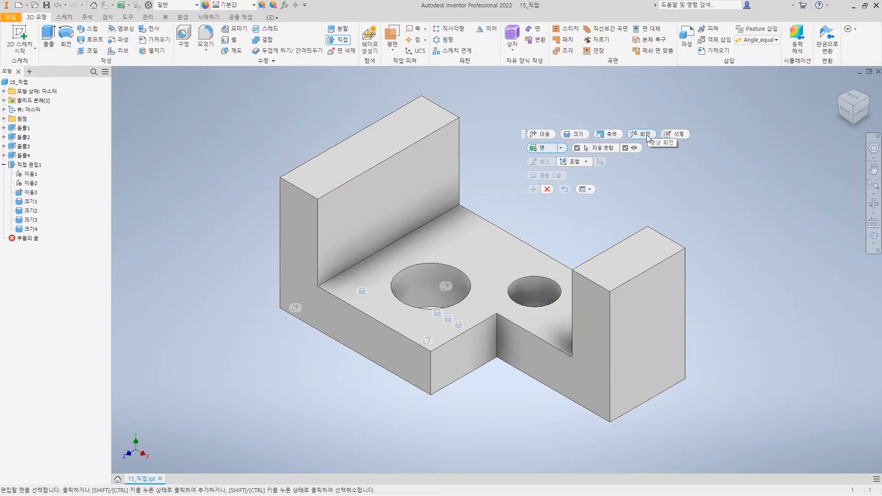
pyautogui.click(562, 148)
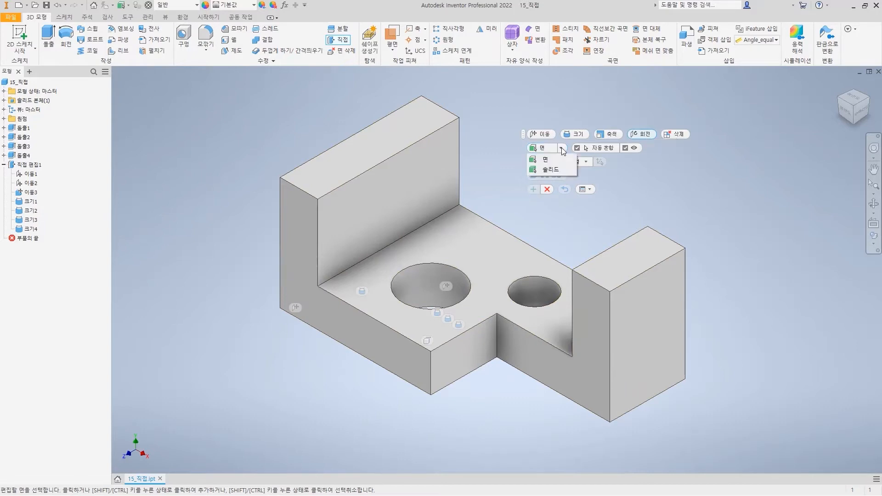
pyautogui.click(559, 171)
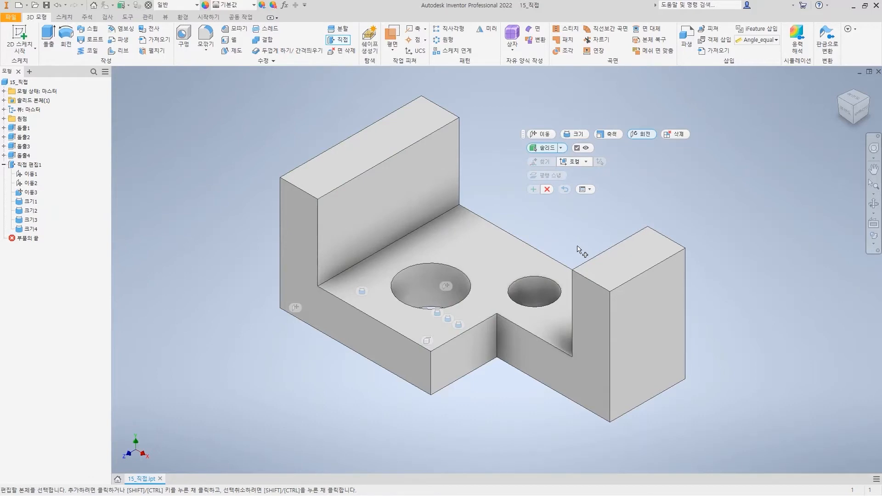
pyautogui.click(504, 257)
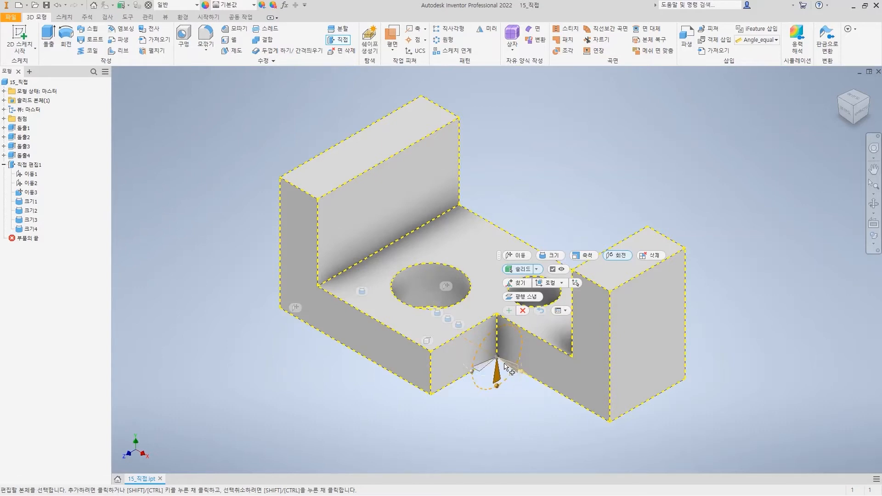
pyautogui.click(522, 284)
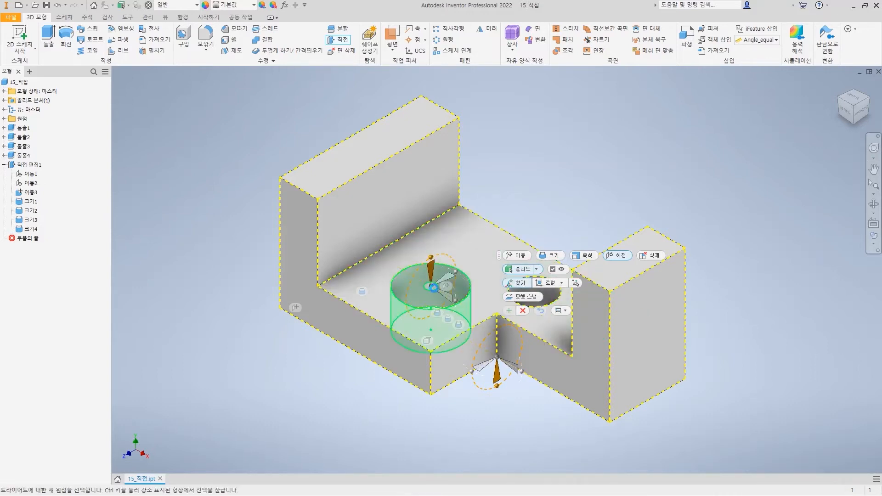
pyautogui.click(433, 288)
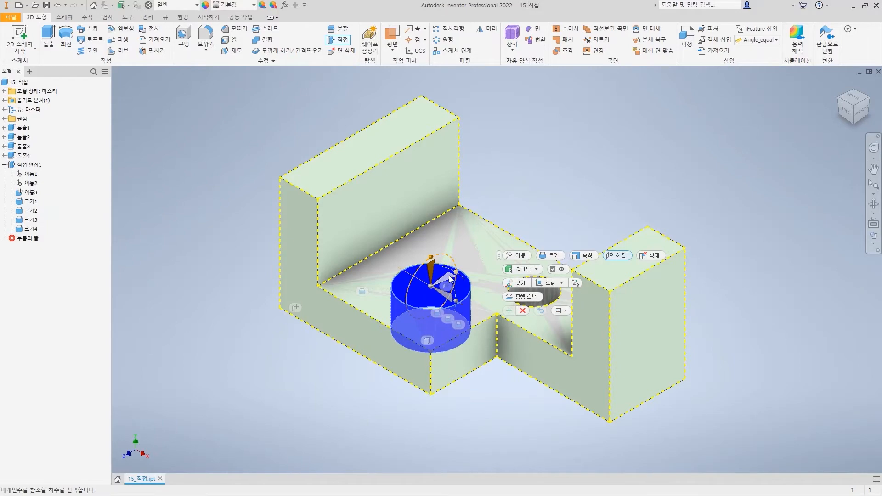
pyautogui.click(450, 297)
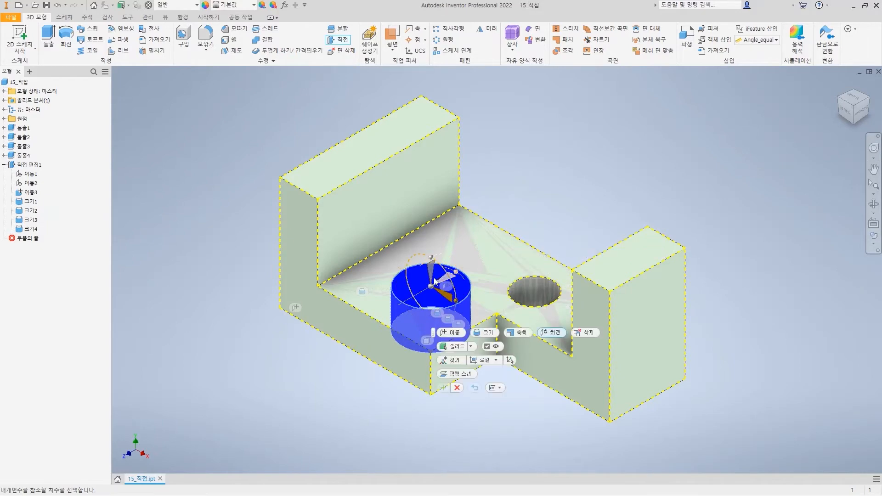
pyautogui.moveTo(444, 281); pyautogui.dragTo(449, 263)
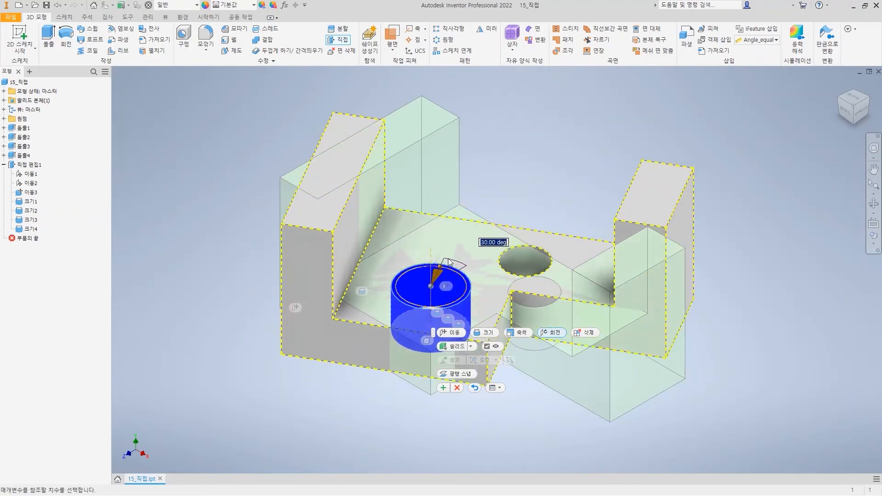
# Relocate the rotation origin to the smaller hole's centre, try rotating the body from there, and reset the rotation.
pyautogui.click(450, 359)
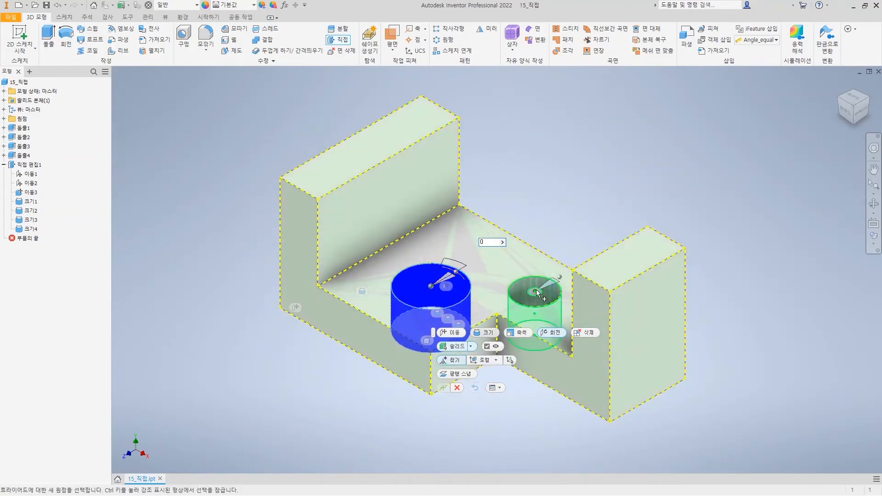
pyautogui.click(537, 293)
pyautogui.moveTo(556, 290)
pyautogui.mouseDown()
pyautogui.moveTo(518, 279)
pyautogui.moveTo(557, 282)
pyautogui.moveTo(565, 301)
pyautogui.mouseUp()
pyautogui.click(578, 393)
# Try scaling the solid with its origin relocated to the larger hole's centre, and return to the Rotate operation.
pyautogui.click(628, 338)
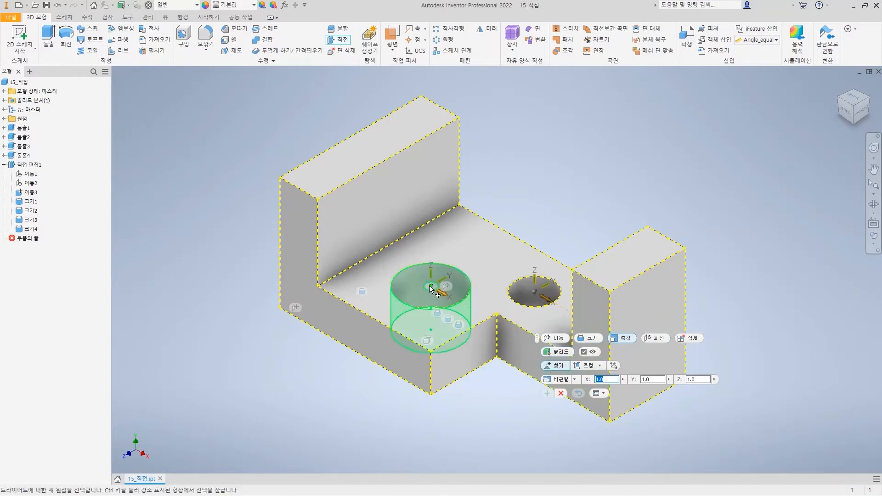
pyautogui.click(430, 288)
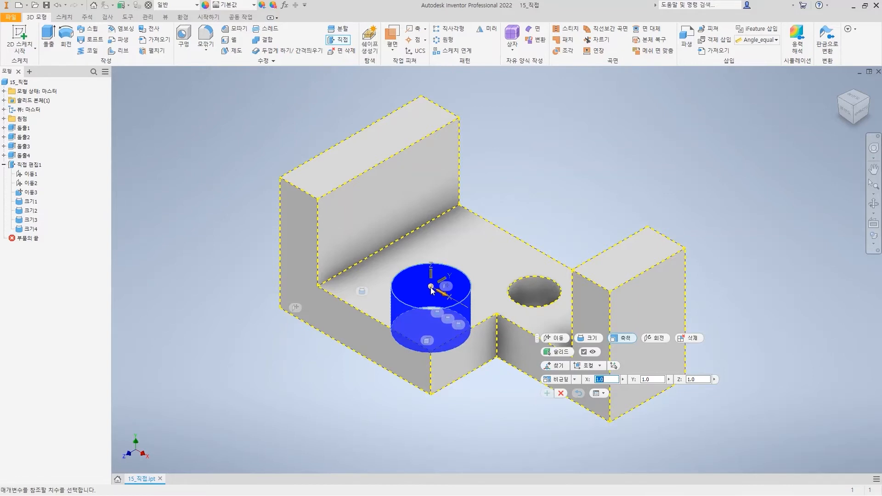
pyautogui.click(662, 343)
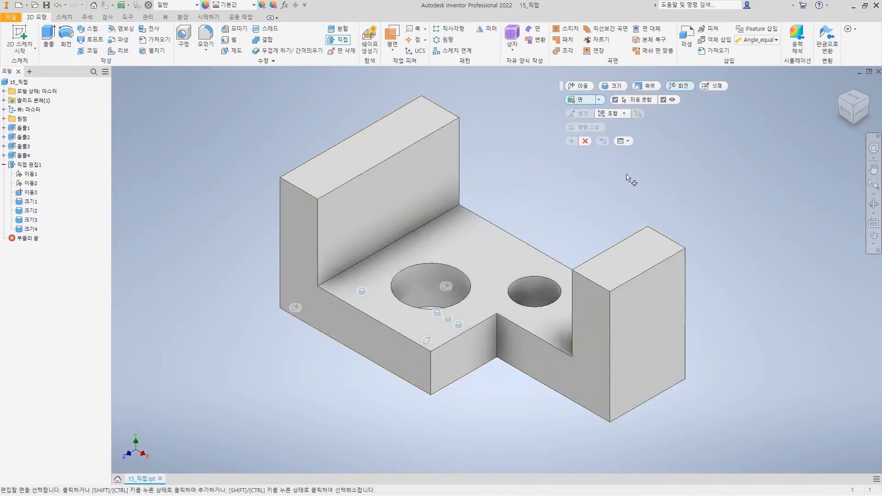
# Remove the larger hole from the bracket by deleting its cylindrical face.
pyautogui.click(719, 87)
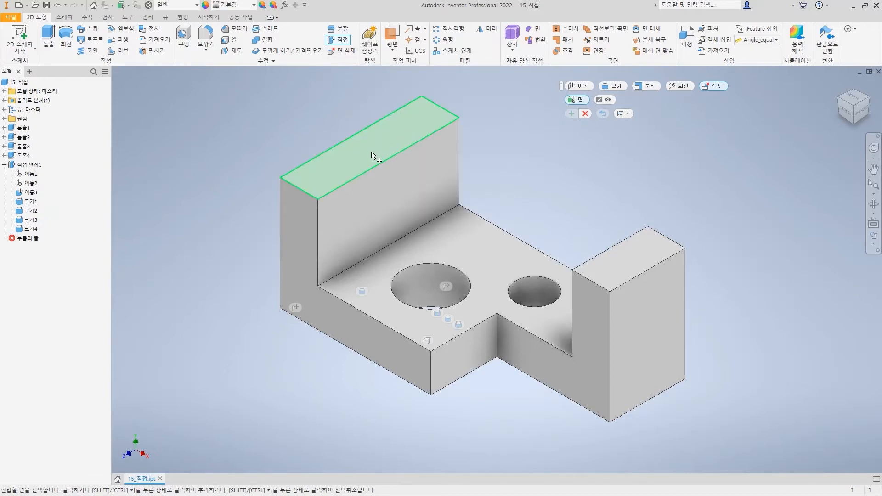
pyautogui.click(428, 285)
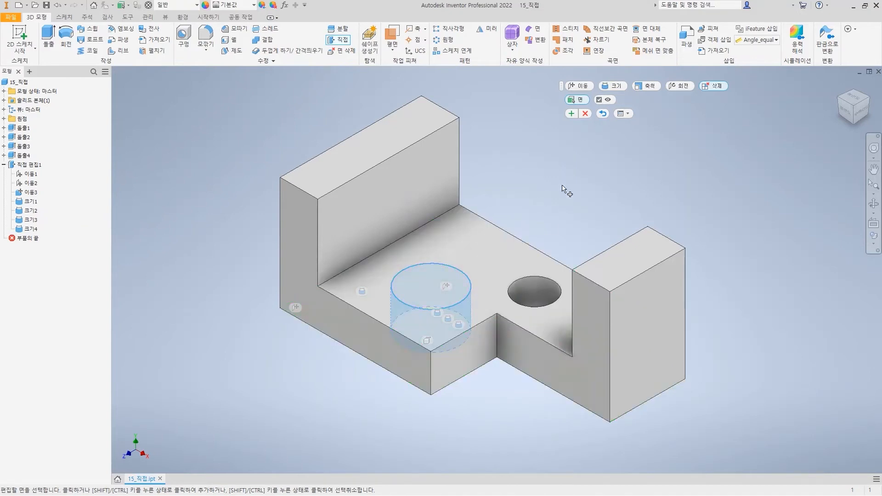
pyautogui.press('Return')
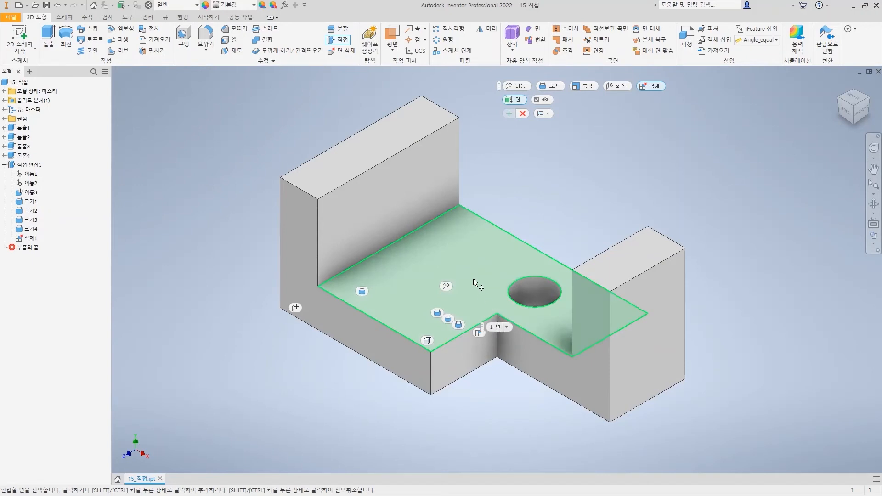
# Try deleting the base plate's upper face and the wide upright wall's top face, clearing each selection.
pyautogui.click(496, 324)
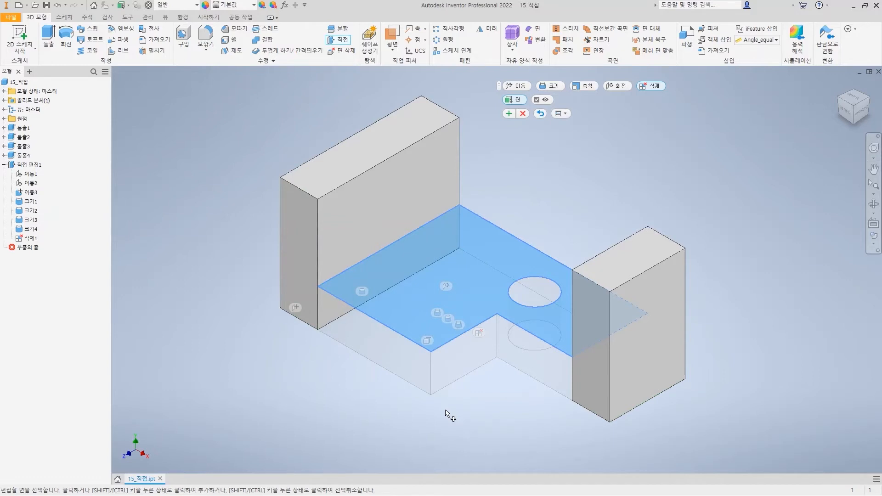
pyautogui.click(540, 114)
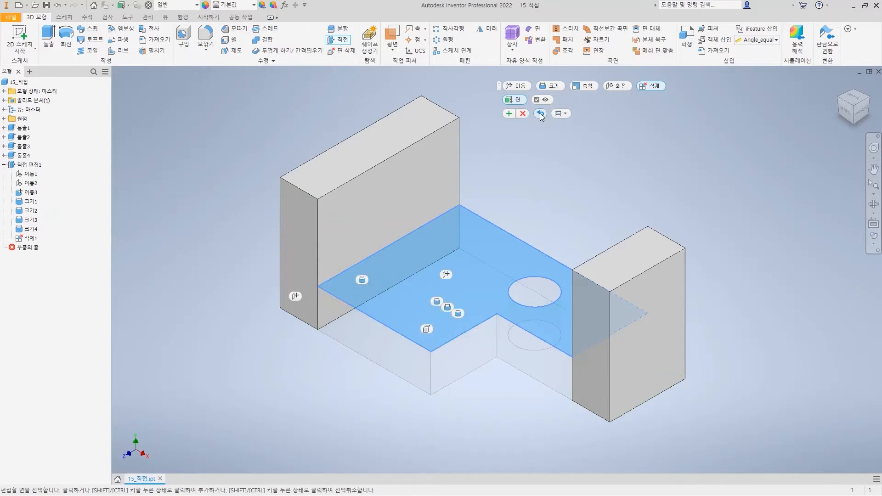
pyautogui.click(387, 143)
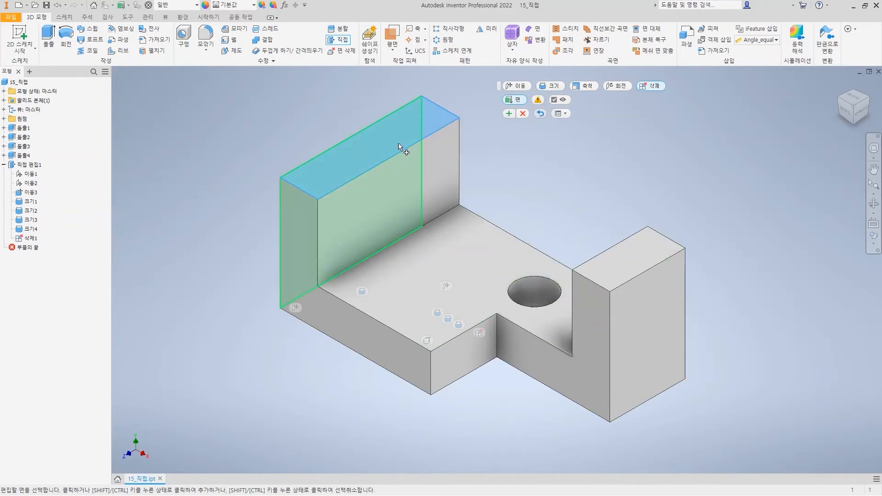
pyautogui.keyDown('ctrl'); pyautogui.click(416, 132); pyautogui.keyUp('ctrl')
# Remove the wide upright wall by deleting its inner vertical face, and finish the direct edit.
pyautogui.click(432, 198)
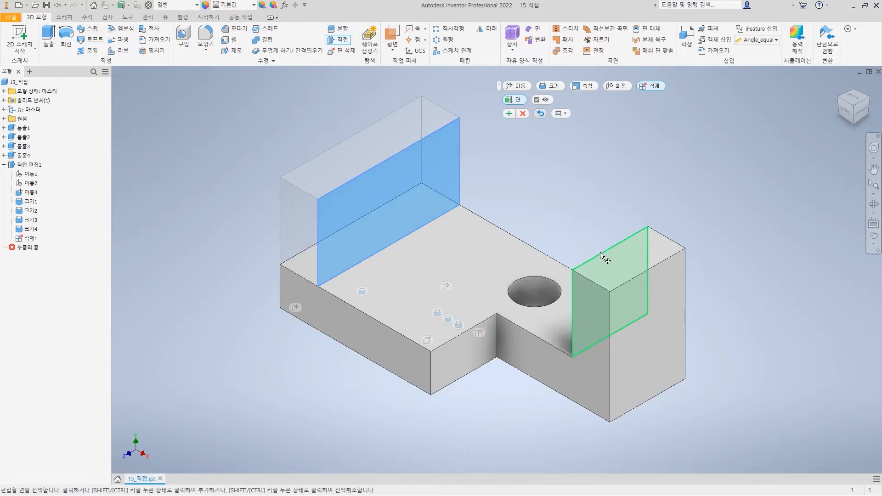
pyautogui.press('Return')
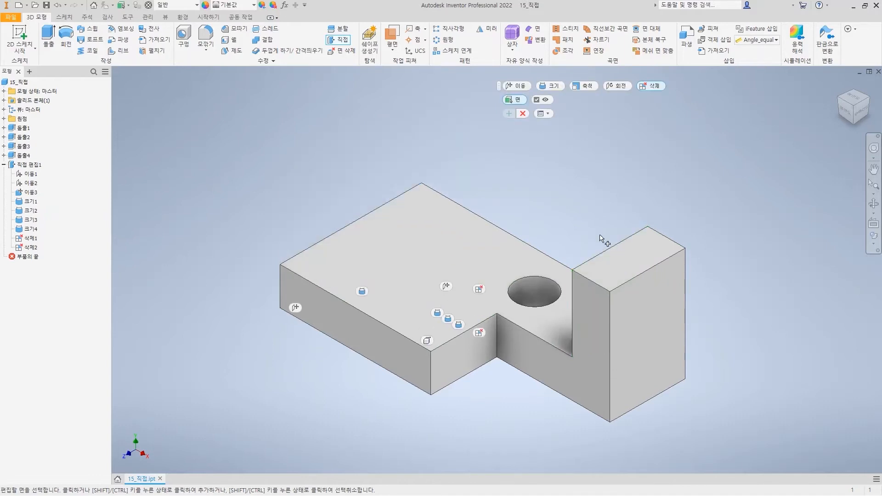
pyautogui.click(522, 114)
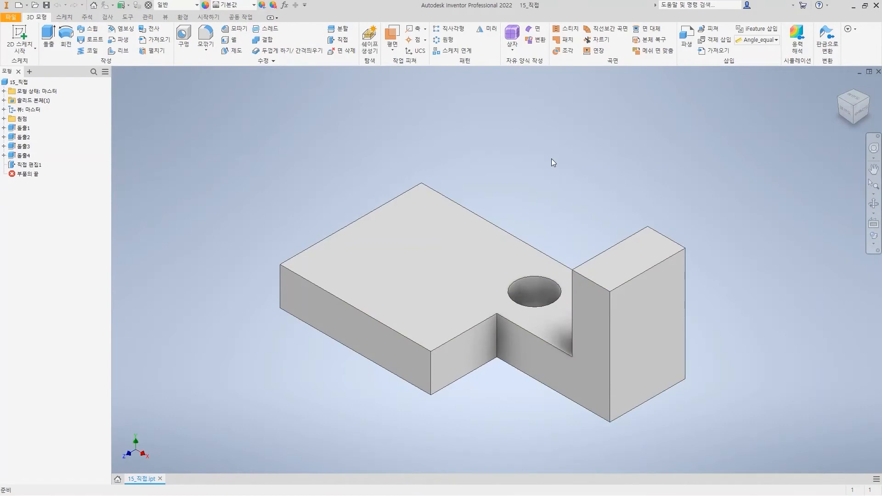
# Open the sample parts 15_제도-1, 15_제도-2 and 15_제도-3 together, and switch to 15_제도-1.
pyautogui.hotkey('ctrl', '2')
pyautogui.keyDown('ctrl'); pyautogui.moveTo(28, 0); pyautogui.dragTo(76, 79); pyautogui.keyUp('ctrl')
pyautogui.press('Escape')
pyautogui.click(35, 5)
pyautogui.moveTo(668, 252); pyautogui.dragTo(667, 273)
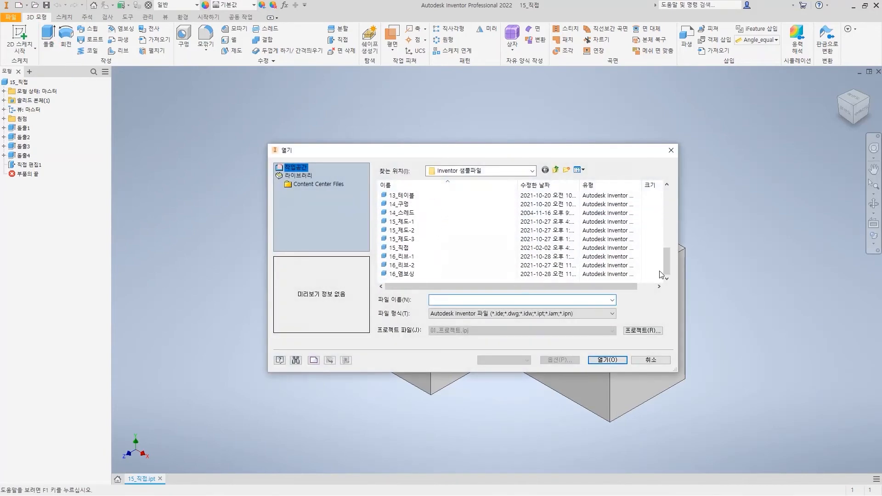
pyautogui.click(401, 222)
pyautogui.keyDown('shift'); pyautogui.click(413, 239); pyautogui.keyUp('shift')
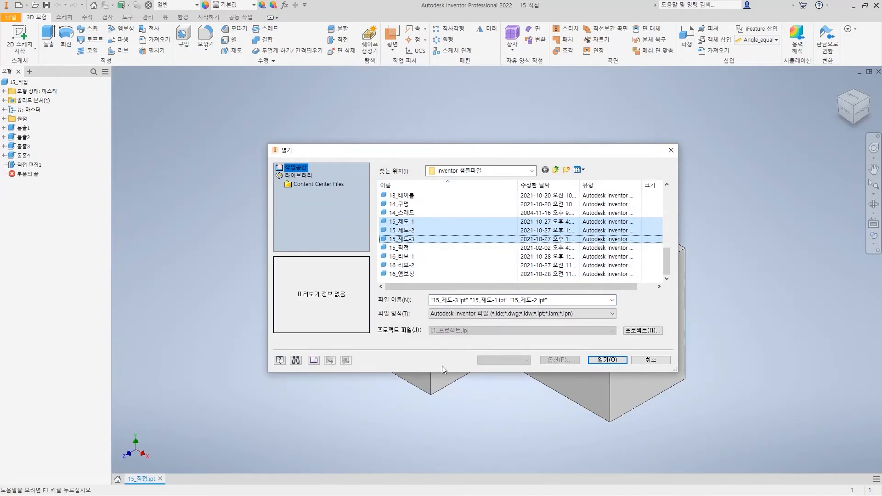
pyautogui.click(607, 359)
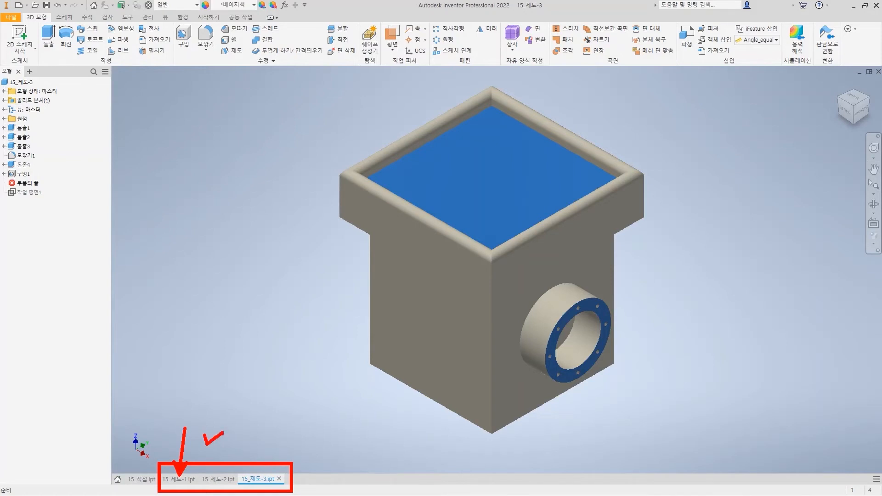
pyautogui.click(178, 479)
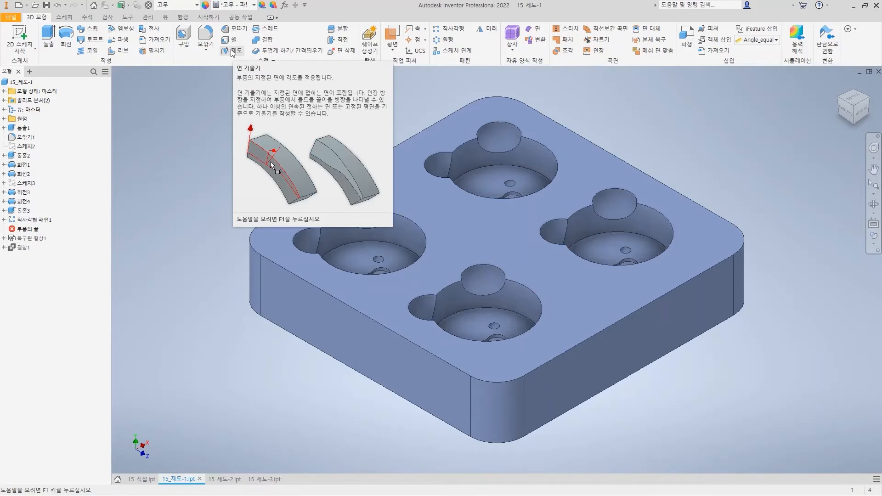
# Compare the fixed edge and parting line types in the Face Draft command, and cancel it without drafting any face.
pyautogui.click(232, 52)
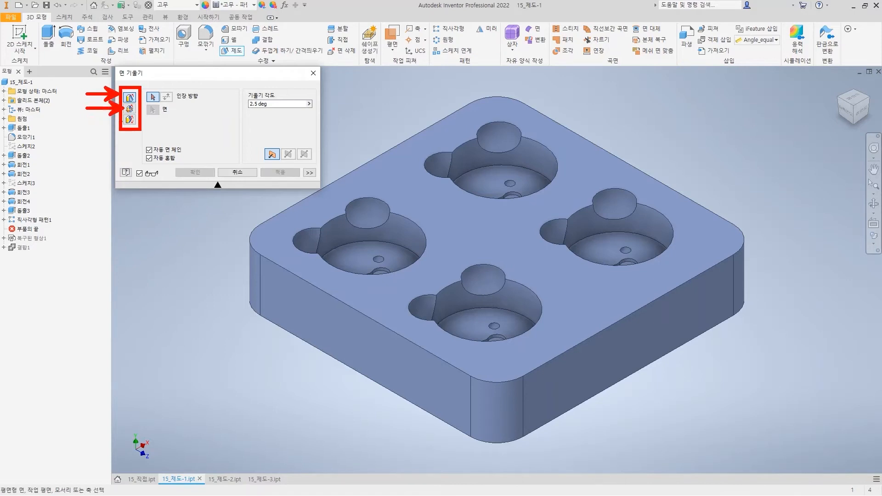
pyautogui.click(130, 120)
pyautogui.click(131, 98)
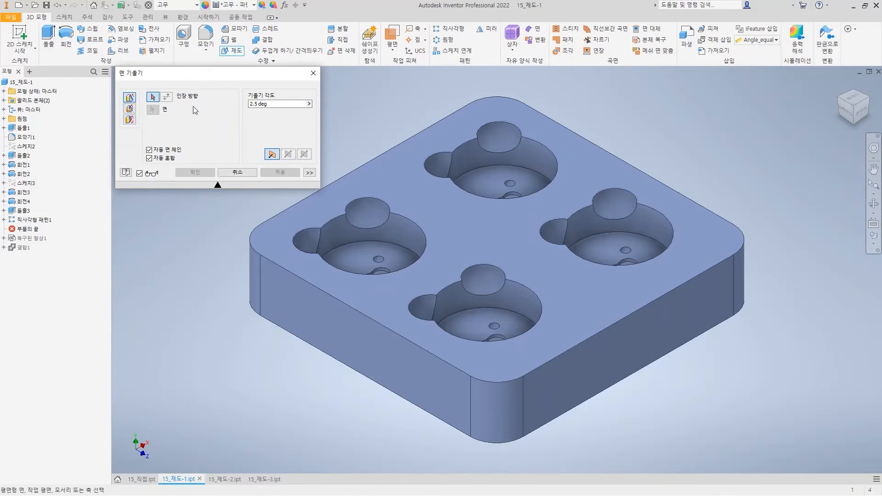
pyautogui.click(130, 119)
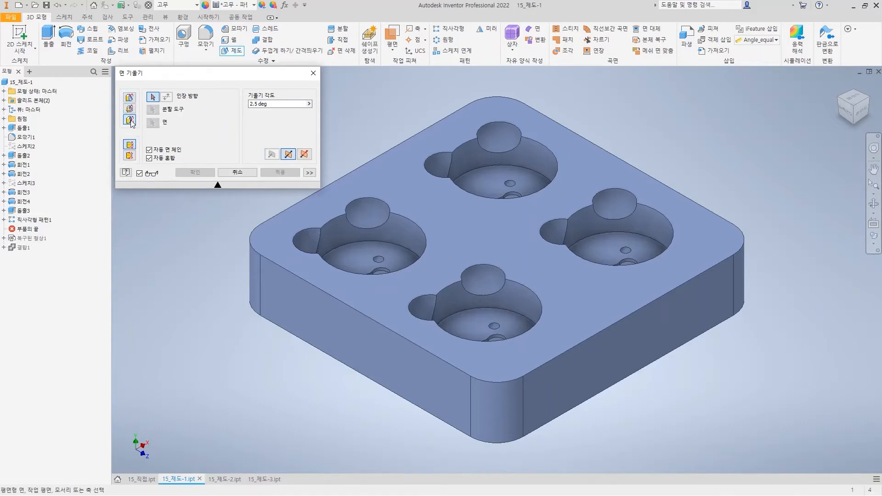
pyautogui.click(131, 100)
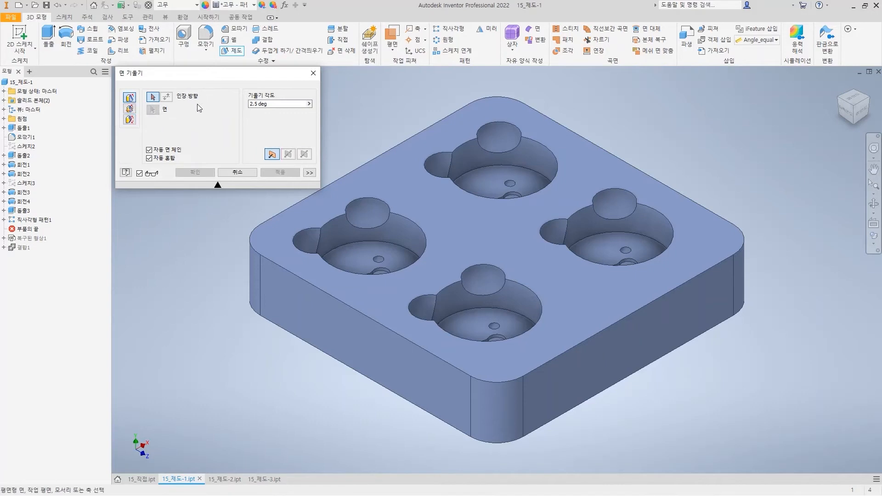
pyautogui.moveTo(184, 103)
pyautogui.mouseDown()
pyautogui.moveTo(175, 104)
pyautogui.moveTo(204, 101)
pyautogui.moveTo(161, 87)
pyautogui.moveTo(227, 91)
pyautogui.mouseUp()
pyautogui.press('Escape')
pyautogui.moveTo(358, 142)
pyautogui.mouseDown()
pyautogui.moveTo(387, 172)
pyautogui.moveTo(394, 167)
pyautogui.mouseUp()
pyautogui.moveTo(239, 182)
pyautogui.mouseDown()
pyautogui.moveTo(250, 166)
pyautogui.moveTo(248, 181)
pyautogui.moveTo(273, 168)
pyautogui.mouseUp()
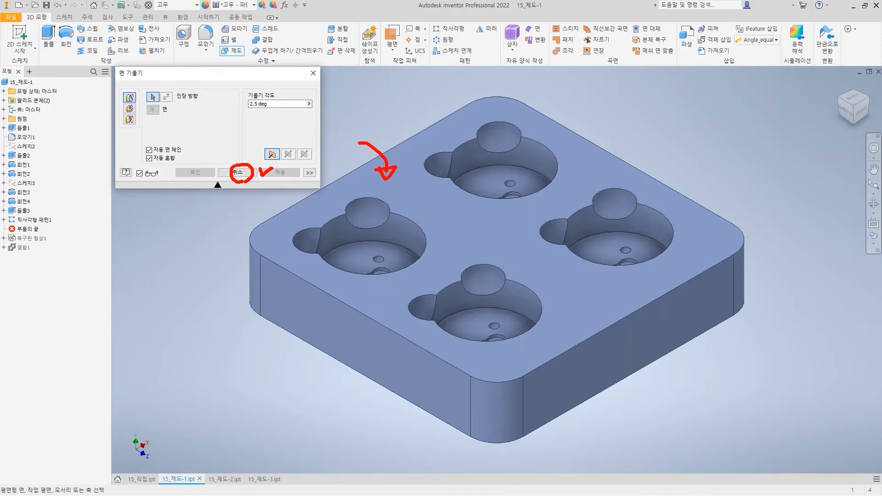
pyautogui.click(244, 172)
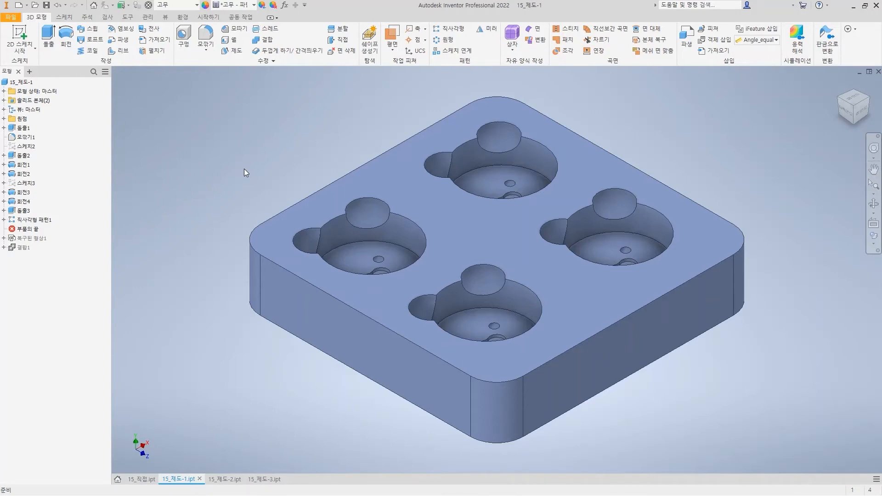
# Move the end-of-part marker below 결합1, the last feature of the mould part's history.
pyautogui.moveTo(350, 148)
pyautogui.mouseDown()
pyautogui.moveTo(398, 177)
pyautogui.moveTo(384, 163)
pyautogui.mouseUp()
pyautogui.moveTo(303, 158)
pyautogui.mouseDown()
pyautogui.moveTo(366, 250)
pyautogui.moveTo(383, 240)
pyautogui.mouseUp()
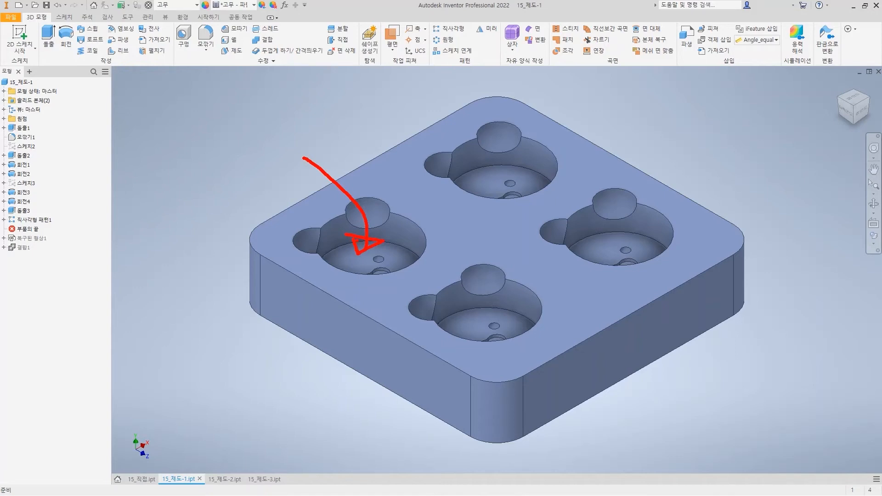
pyautogui.press('Escape')
pyautogui.moveTo(2, 223)
pyautogui.keyDown('ctrl'); pyautogui.mouseDown()
pyautogui.moveTo(44, 236)
pyautogui.moveTo(88, 228)
pyautogui.mouseUp(); pyautogui.keyUp('ctrl')
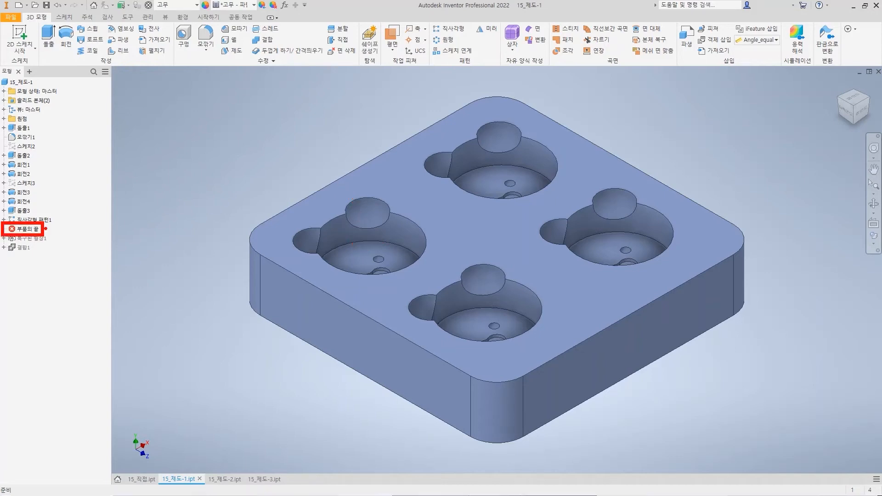
pyautogui.press('Escape')
pyautogui.moveTo(26, 228); pyautogui.dragTo(26, 245)
pyautogui.moveTo(269, 163)
pyautogui.mouseDown()
pyautogui.moveTo(340, 221)
pyautogui.moveTo(344, 244)
pyautogui.moveTo(332, 236)
pyautogui.mouseUp()
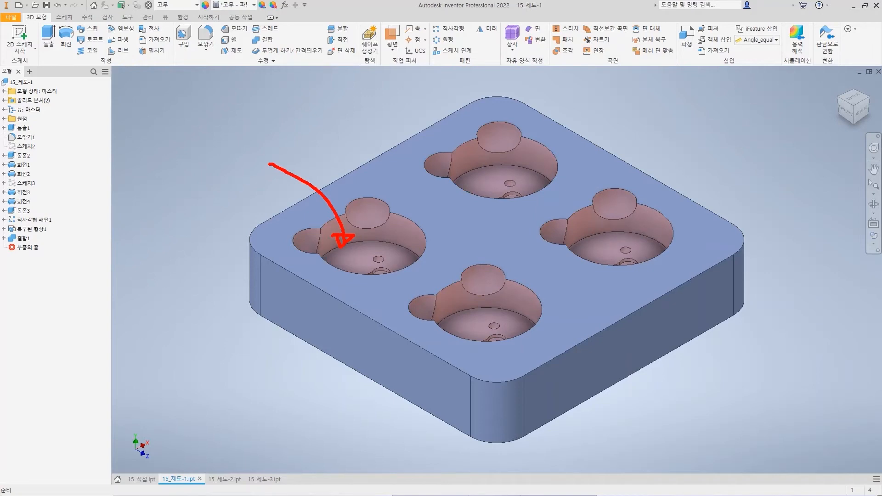
pyautogui.press('Escape')
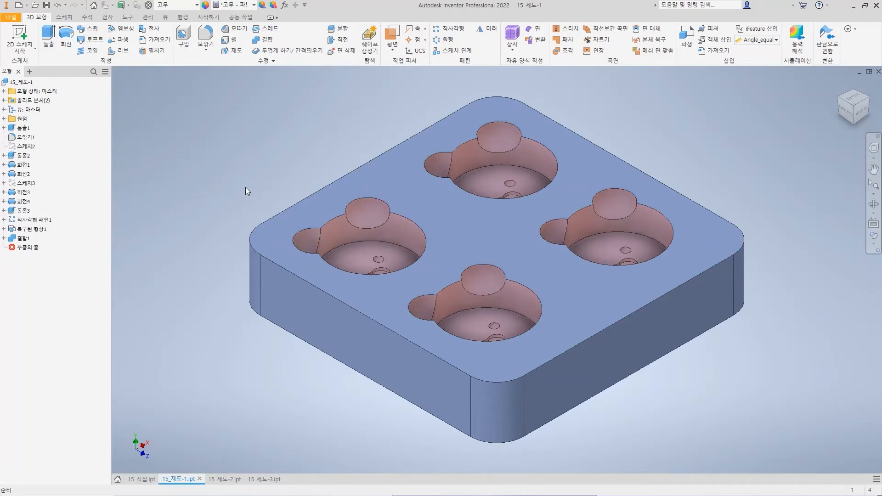
# Move the bear-shaped solid body filling the four cavities about 46.5 mm up out of the mould with Direct edit.
pyautogui.click(339, 40)
pyautogui.click(536, 99)
pyautogui.click(530, 123)
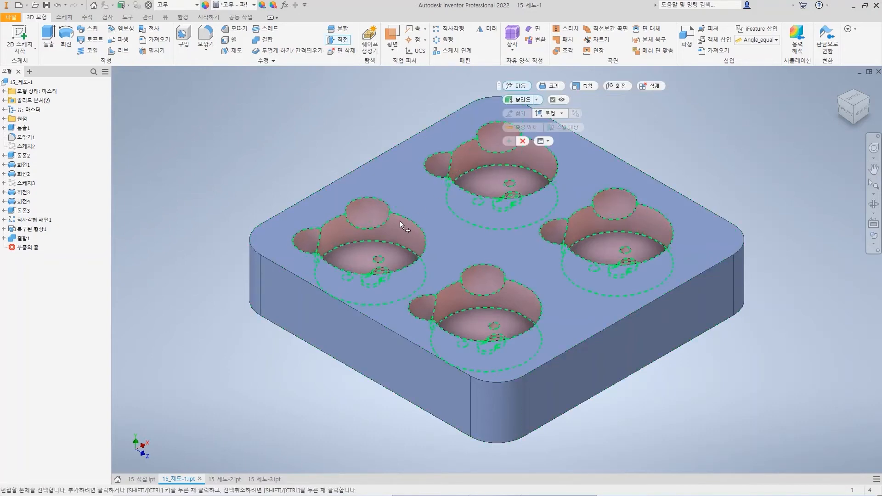
pyautogui.click(385, 235)
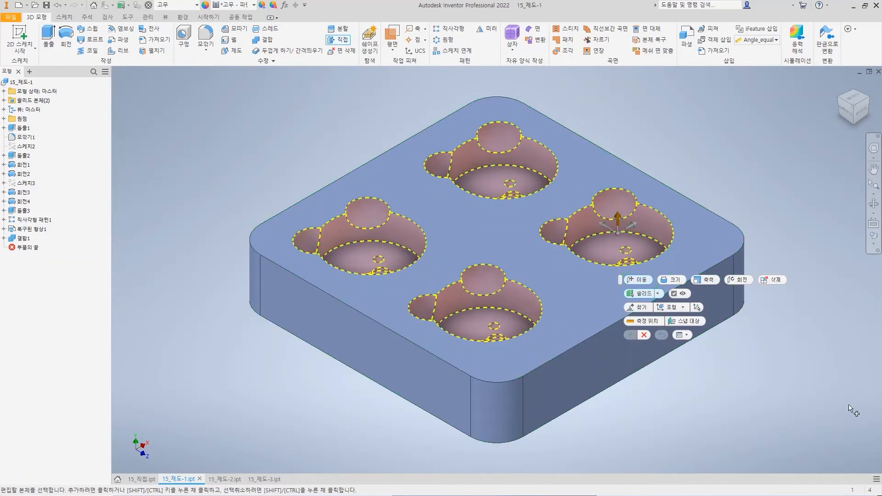
pyautogui.moveTo(619, 219); pyautogui.dragTo(632, 79)
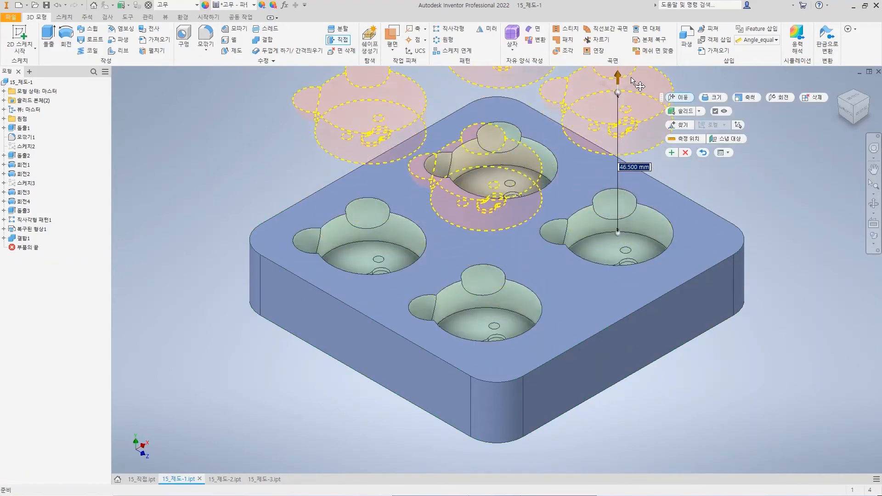
pyautogui.press('Home')
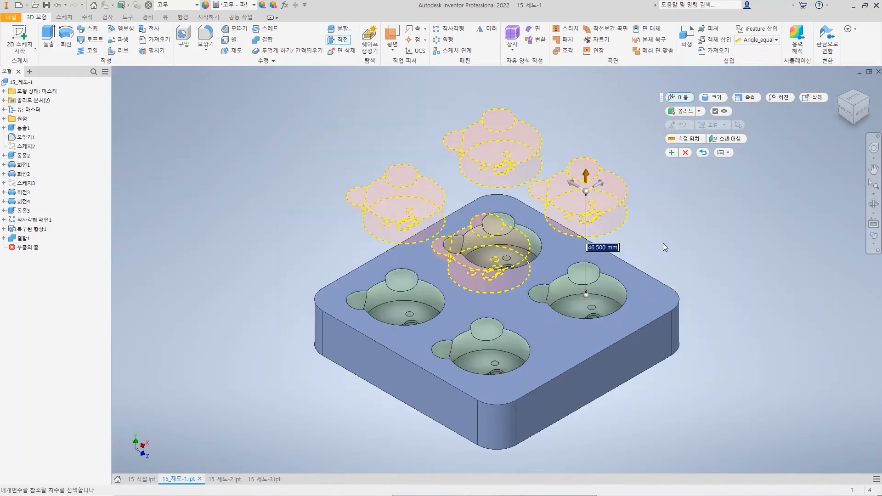
pyautogui.moveTo(616, 175); pyautogui.dragTo(614, 302)
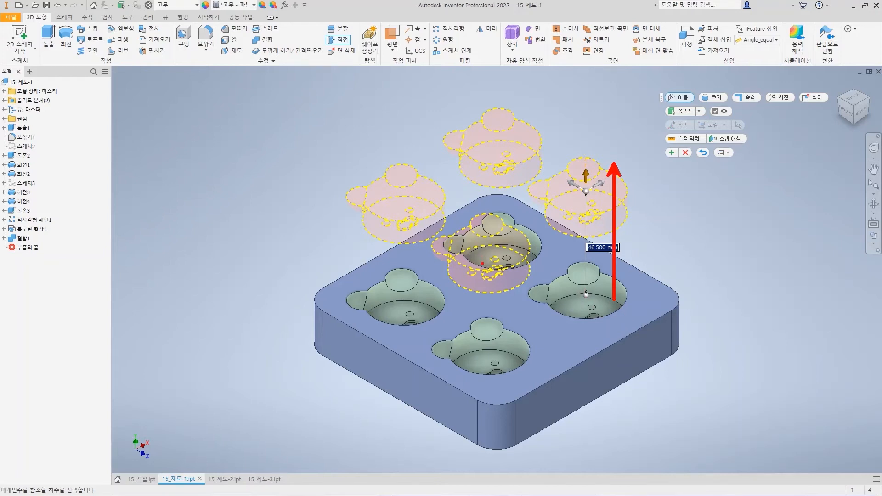
pyautogui.press('Escape')
pyautogui.press('Return')
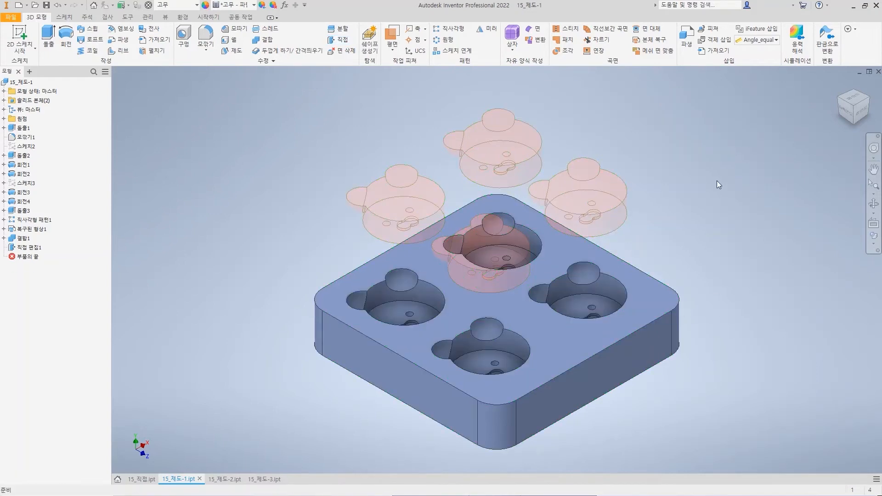
# Create a half section view parallel to the mould's long front side face, offset inward through the two nearest cavities.
pyautogui.click(166, 17)
pyautogui.hotkey('ctrl', '2')
pyautogui.keyDown('ctrl'); pyautogui.moveTo(77, 30); pyautogui.dragTo(124, 45); pyautogui.keyUp('ctrl')
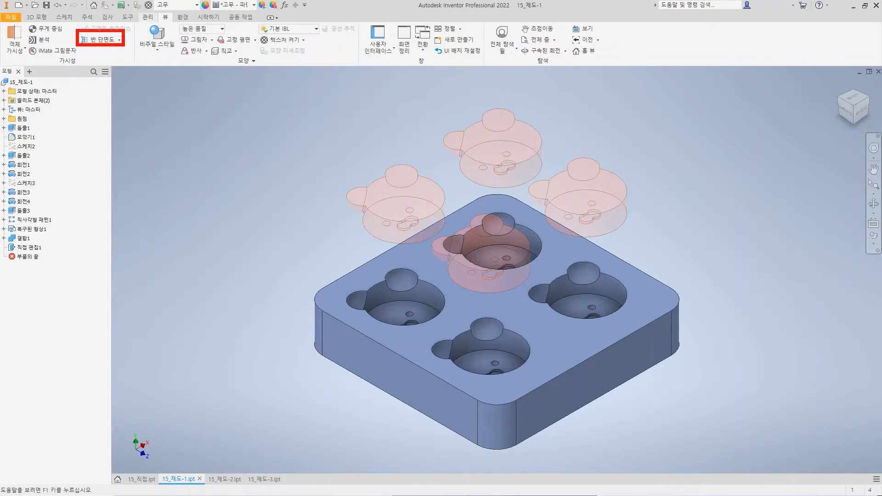
pyautogui.press('Escape')
pyautogui.click(99, 39)
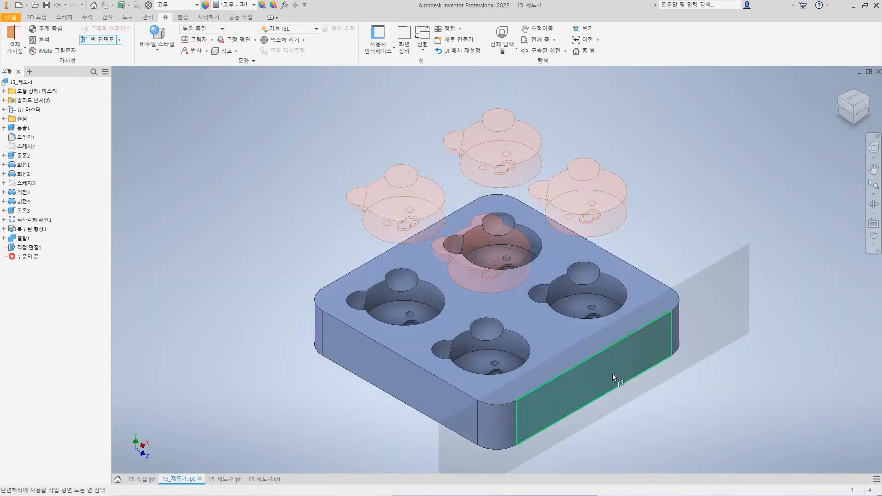
pyautogui.click(616, 370)
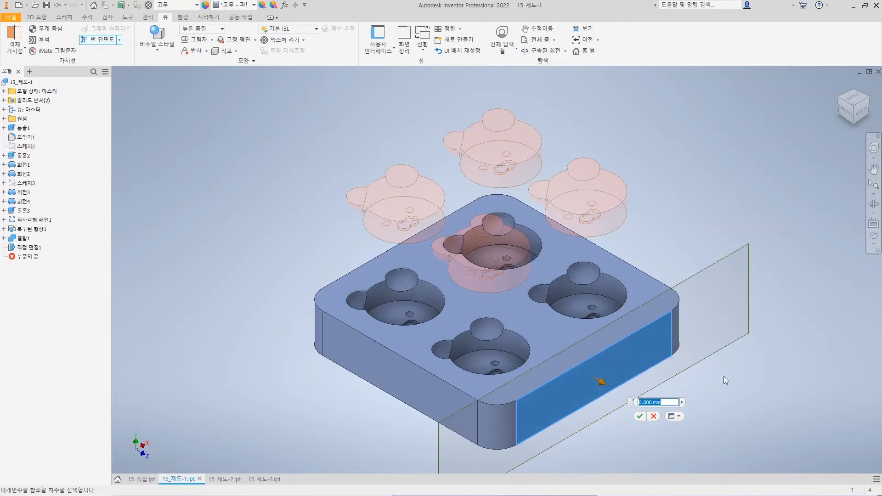
pyautogui.moveTo(734, 304); pyautogui.dragTo(674, 269)
pyautogui.click(468, 317)
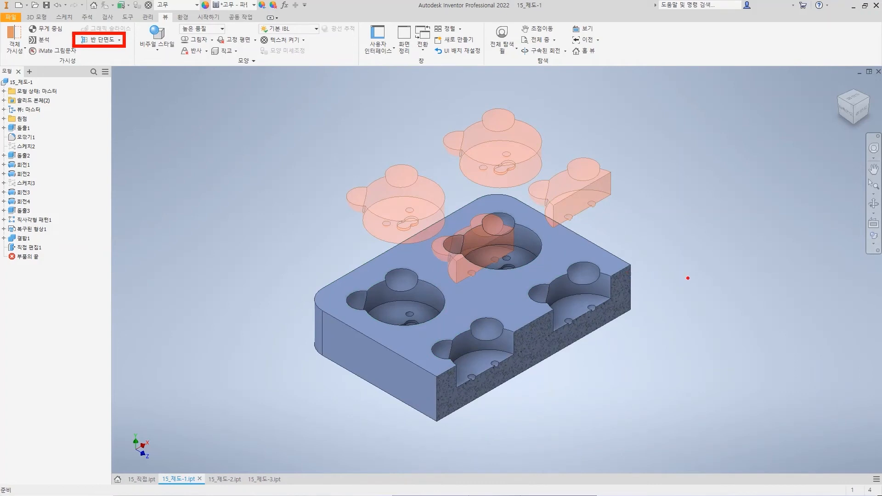
# Examine the sectioned cavities and their side walls in the front view.
pyautogui.moveTo(617, 276); pyautogui.dragTo(583, 338)
pyautogui.moveTo(485, 376); pyautogui.dragTo(434, 375)
pyautogui.press('Escape')
pyautogui.click(863, 113)
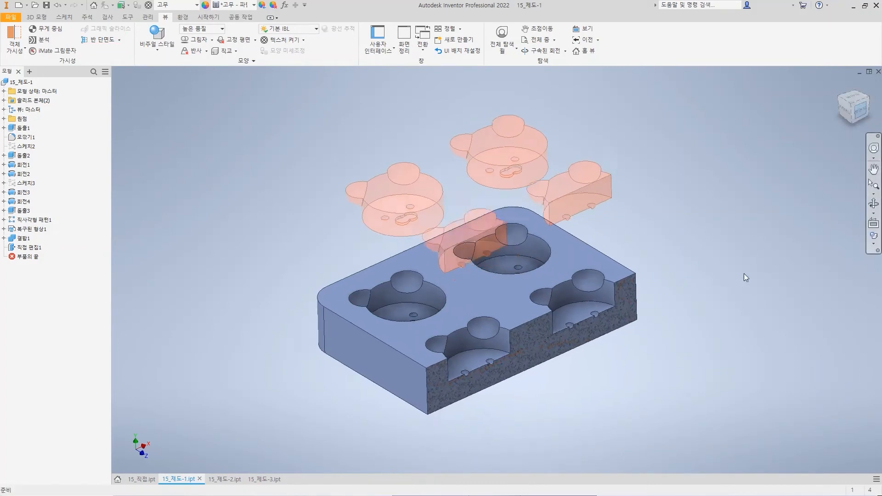
pyautogui.scroll(3, 503, 340)
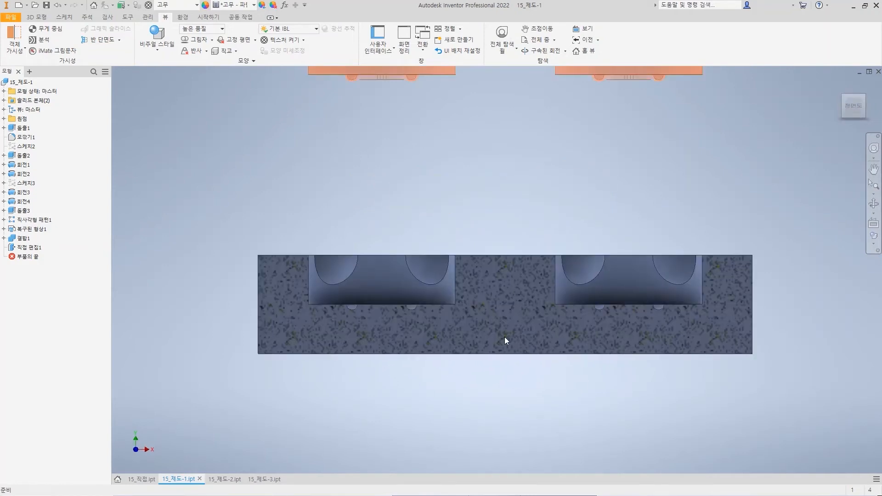
pyautogui.scroll(2, 504, 337)
pyautogui.scroll(-2, 504, 338)
pyautogui.moveTo(281, 242); pyautogui.dragTo(449, 300)
pyautogui.moveTo(467, 232); pyautogui.dragTo(481, 229)
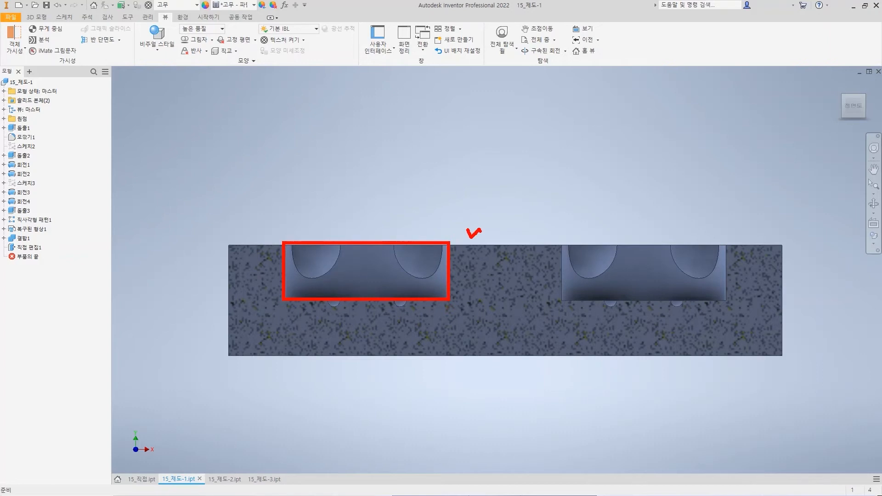
pyautogui.press('Escape')
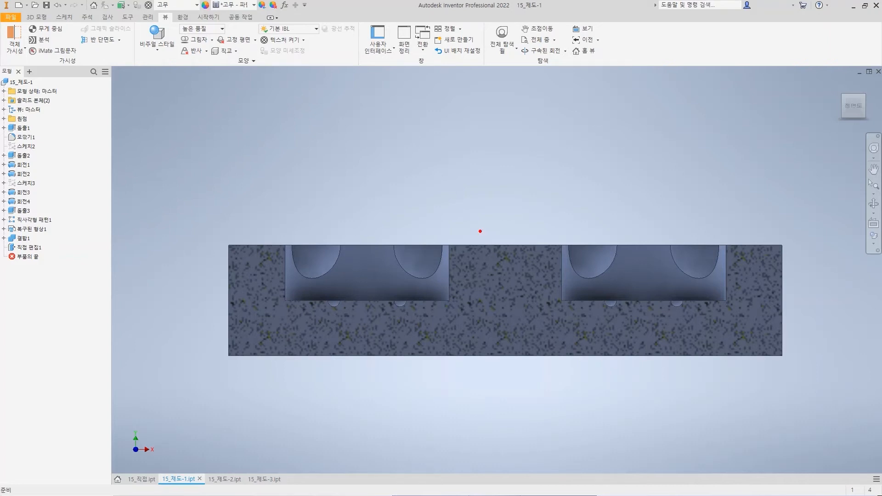
pyautogui.moveTo(469, 245); pyautogui.dragTo(449, 301)
pyautogui.moveTo(285, 298); pyautogui.dragTo(266, 242)
pyautogui.moveTo(375, 153); pyautogui.dragTo(376, 245)
pyautogui.moveTo(450, 243); pyautogui.dragTo(448, 301)
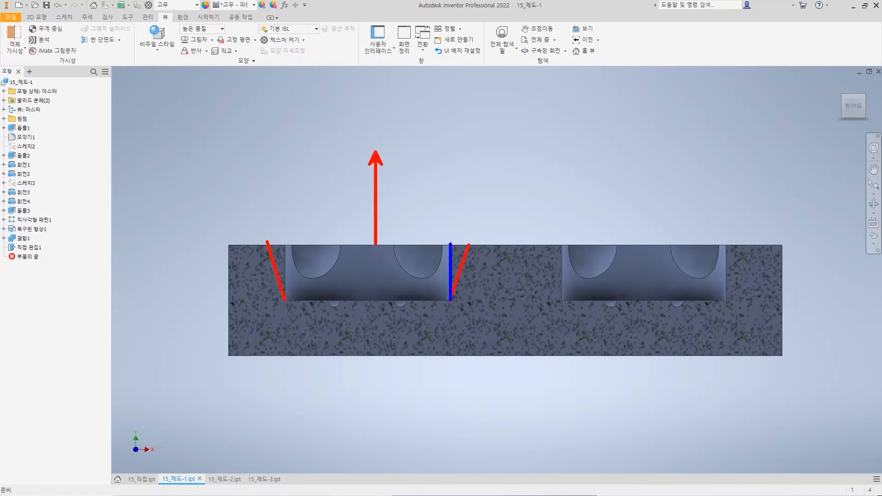
pyautogui.moveTo(450, 300); pyautogui.dragTo(423, 243)
pyautogui.moveTo(450, 300); pyautogui.dragTo(436, 218)
pyautogui.moveTo(396, 155); pyautogui.dragTo(395, 245)
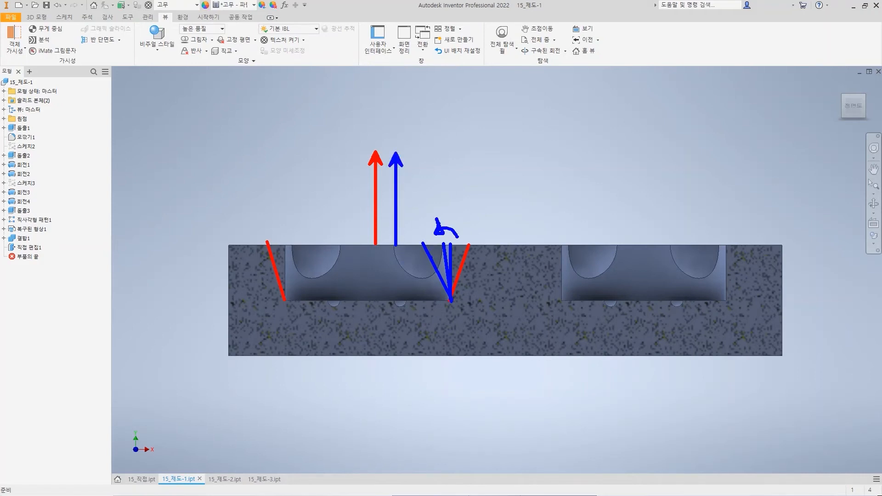
pyautogui.moveTo(421, 244)
pyautogui.mouseDown()
pyautogui.moveTo(455, 244)
pyautogui.moveTo(438, 254)
pyautogui.moveTo(443, 288)
pyautogui.mouseUp()
pyautogui.moveTo(472, 245); pyautogui.dragTo(451, 301)
pyautogui.moveTo(266, 243); pyautogui.dragTo(286, 301)
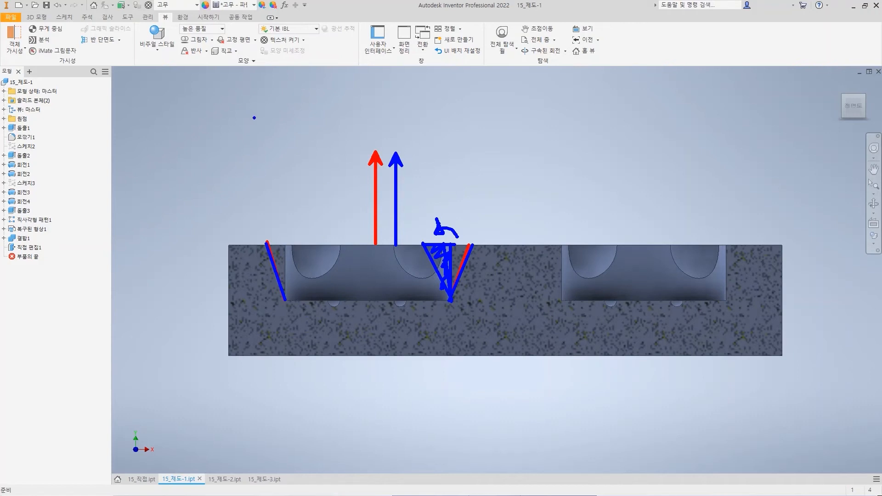
pyautogui.press('Escape')
# Examine the side profiles of the raised bear-shaped solids above the sectioned mould.
pyautogui.moveTo(526, 137); pyautogui.dragTo(553, 324, button='middle')
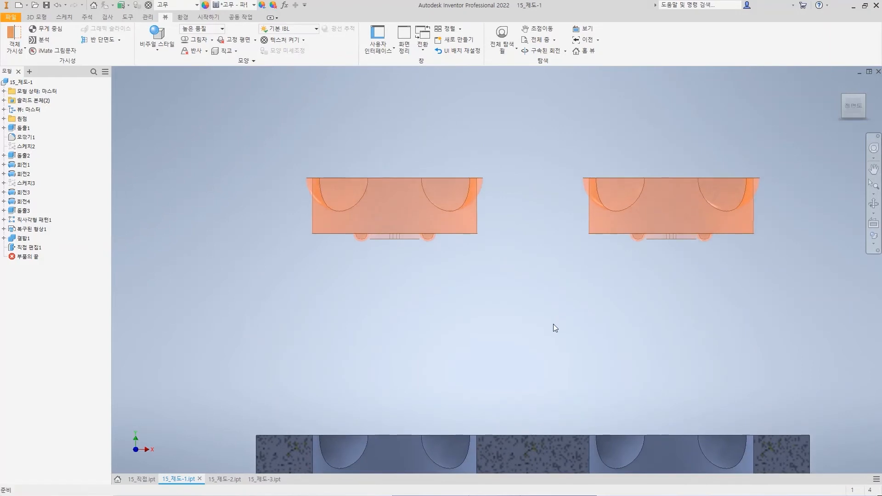
pyautogui.moveTo(293, 176)
pyautogui.mouseDown()
pyautogui.moveTo(310, 233)
pyautogui.moveTo(316, 179)
pyautogui.moveTo(290, 178)
pyautogui.mouseUp()
pyautogui.moveTo(476, 180)
pyautogui.mouseDown()
pyautogui.moveTo(502, 180)
pyautogui.moveTo(478, 234)
pyautogui.mouseUp()
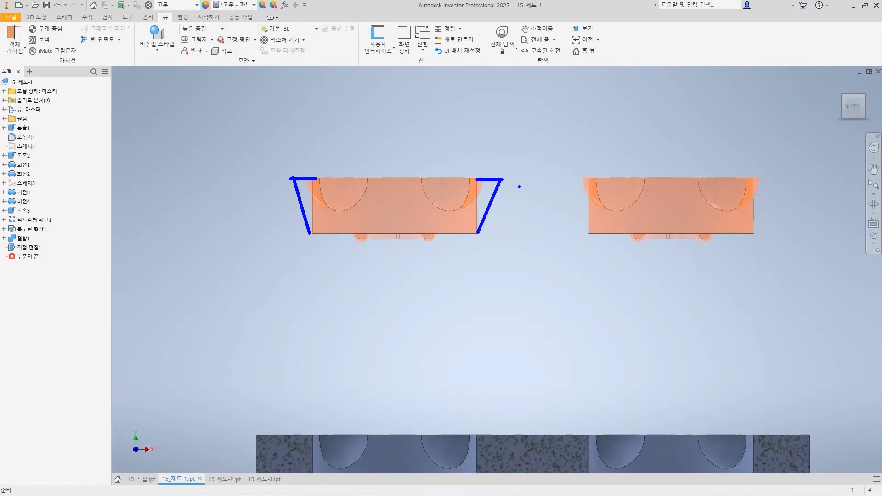
pyautogui.moveTo(405, 134)
pyautogui.mouseDown()
pyautogui.moveTo(406, 148)
pyautogui.moveTo(442, 139)
pyautogui.mouseUp()
pyautogui.moveTo(450, 134)
pyautogui.mouseDown()
pyautogui.moveTo(468, 143)
pyautogui.moveTo(497, 130)
pyautogui.moveTo(491, 143)
pyautogui.moveTo(511, 124)
pyautogui.moveTo(523, 136)
pyautogui.moveTo(483, 133)
pyautogui.moveTo(536, 148)
pyautogui.mouseUp()
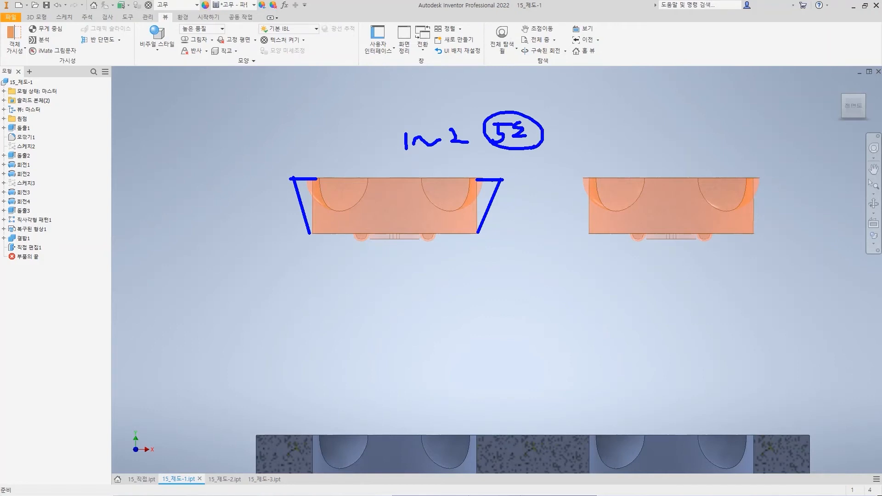
pyautogui.press('Escape')
pyautogui.moveTo(513, 352); pyautogui.dragTo(508, 239, button='middle')
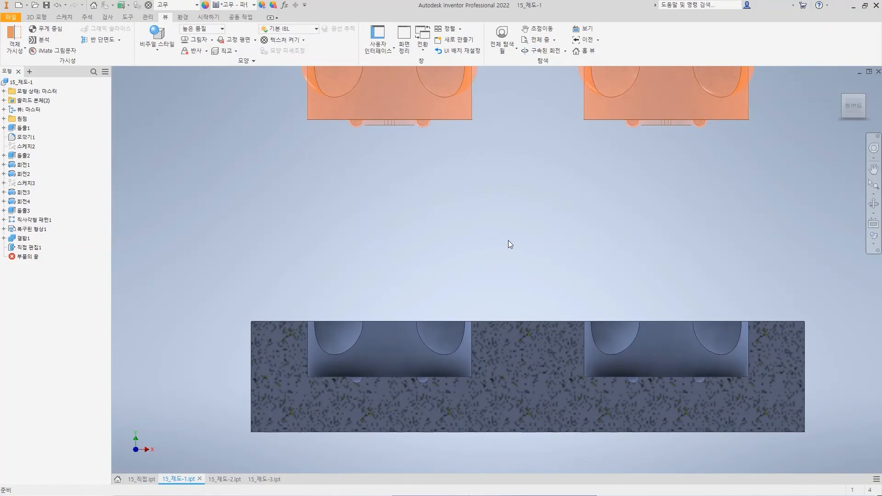
# Examine the sectioned mould and the raised bear-shaped solids in an isometric view.
pyautogui.click(841, 84)
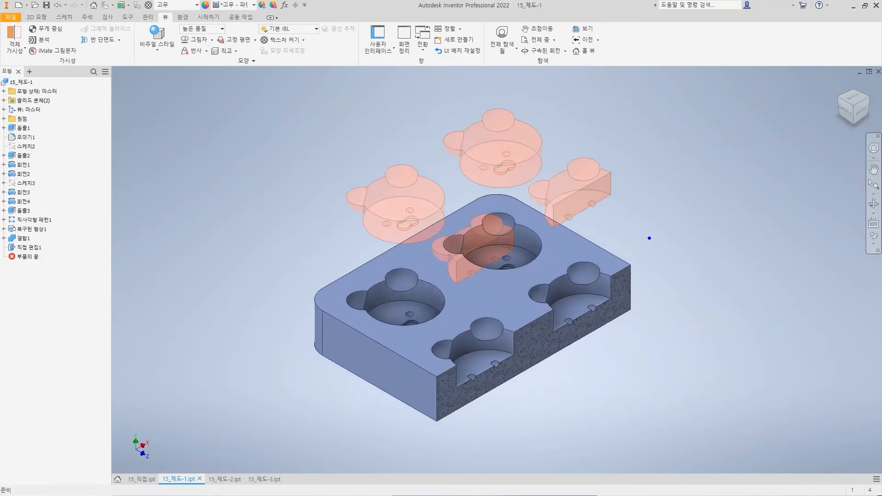
pyautogui.moveTo(616, 151); pyautogui.dragTo(616, 274)
pyautogui.moveTo(543, 186)
pyautogui.mouseDown()
pyautogui.moveTo(557, 175)
pyautogui.moveTo(567, 193)
pyautogui.moveTo(599, 187)
pyautogui.mouseUp()
pyautogui.moveTo(604, 139)
pyautogui.mouseDown()
pyautogui.moveTo(623, 125)
pyautogui.moveTo(627, 147)
pyautogui.mouseUp()
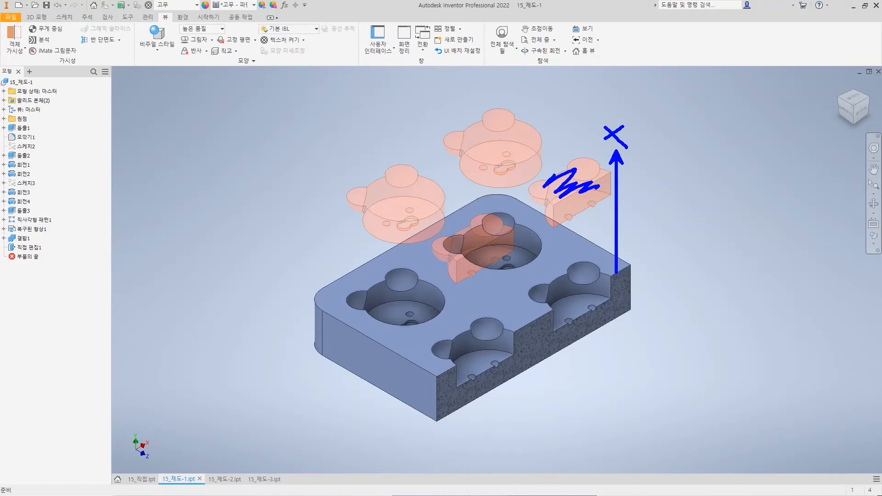
pyautogui.moveTo(571, 119)
pyautogui.mouseDown()
pyautogui.moveTo(570, 173)
pyautogui.moveTo(611, 176)
pyautogui.moveTo(609, 200)
pyautogui.mouseUp()
pyautogui.moveTo(554, 204); pyautogui.dragTo(562, 223)
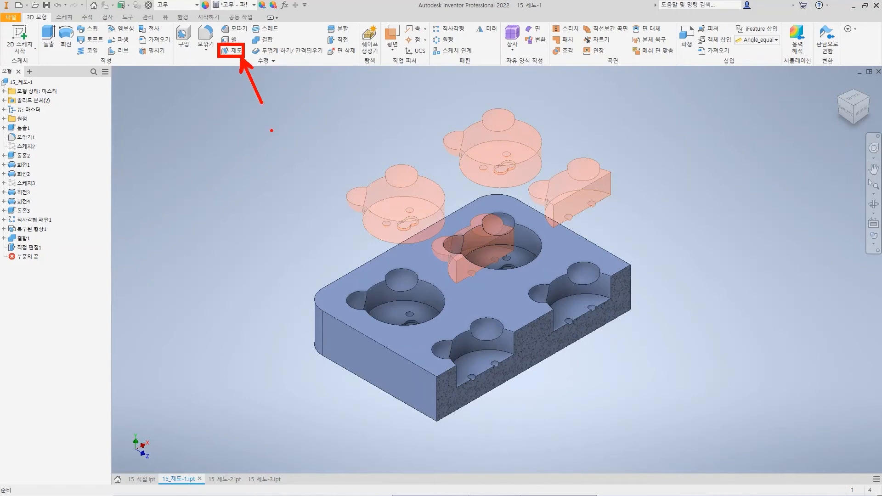
pyautogui.moveTo(333, 236); pyautogui.dragTo(362, 276)
pyautogui.press('Escape')
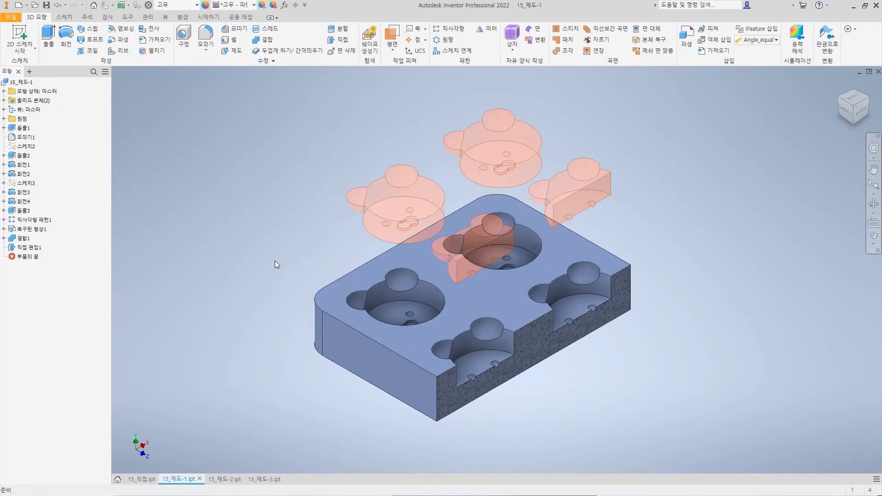
pyautogui.moveTo(201, 467)
pyautogui.mouseDown()
pyautogui.moveTo(245, 488)
pyautogui.moveTo(223, 455)
pyautogui.moveTo(222, 426)
pyautogui.mouseUp()
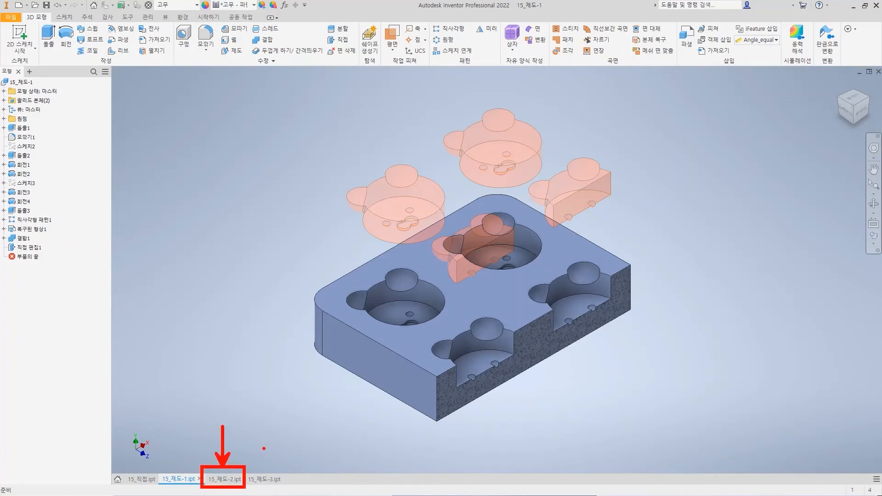
pyautogui.press('Escape')
# Switch to the part 15_제도-2.ipt and start a fixed-edge Face Draft using the cube's top face as the pull direction.
pyautogui.click(225, 479)
pyautogui.click(236, 51)
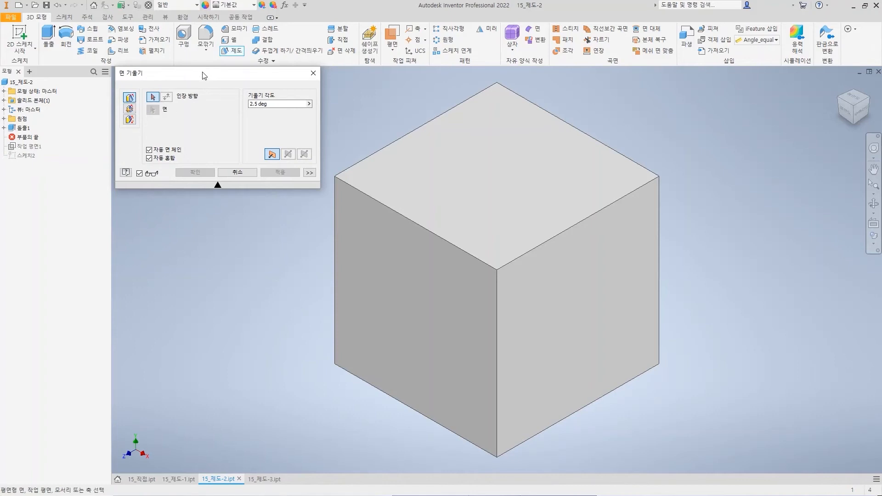
pyautogui.hotkey('ctrl', '2')
pyautogui.keyDown('ctrl'); pyautogui.keyDown('shift'); pyautogui.moveTo(508, 101); pyautogui.dragTo(507, 177); pyautogui.keyUp('shift'); pyautogui.keyUp('ctrl')
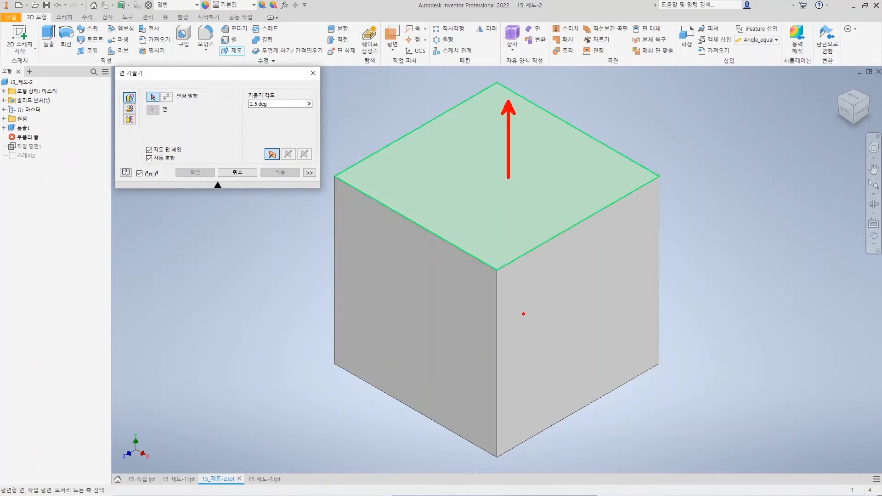
pyautogui.press('b')
pyautogui.moveTo(496, 268)
pyautogui.keyDown('shift'); pyautogui.mouseDown()
pyautogui.moveTo(507, 388)
pyautogui.moveTo(496, 456)
pyautogui.mouseUp(); pyautogui.keyUp('shift')
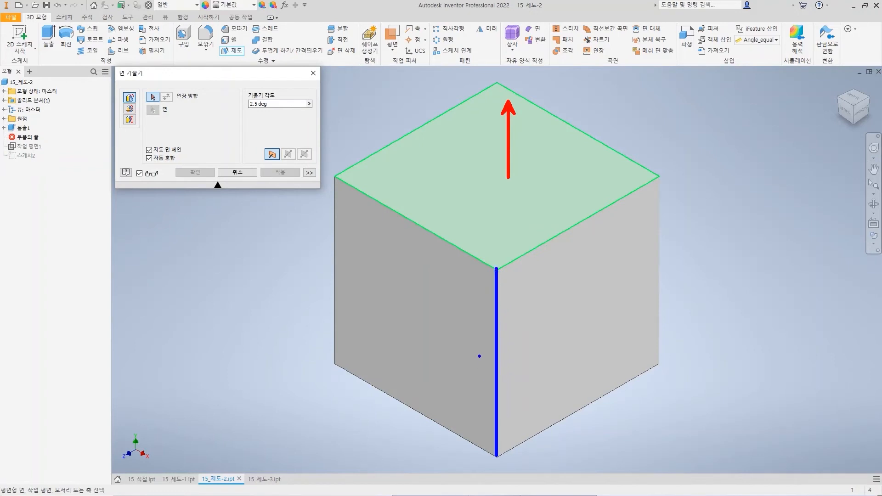
pyautogui.moveTo(485, 344)
pyautogui.mouseDown()
pyautogui.moveTo(491, 354)
pyautogui.moveTo(507, 345)
pyautogui.mouseUp()
pyautogui.moveTo(473, 170)
pyautogui.mouseDown()
pyautogui.moveTo(481, 188)
pyautogui.moveTo(492, 170)
pyautogui.mouseUp()
pyautogui.press('Escape')
pyautogui.click(486, 170)
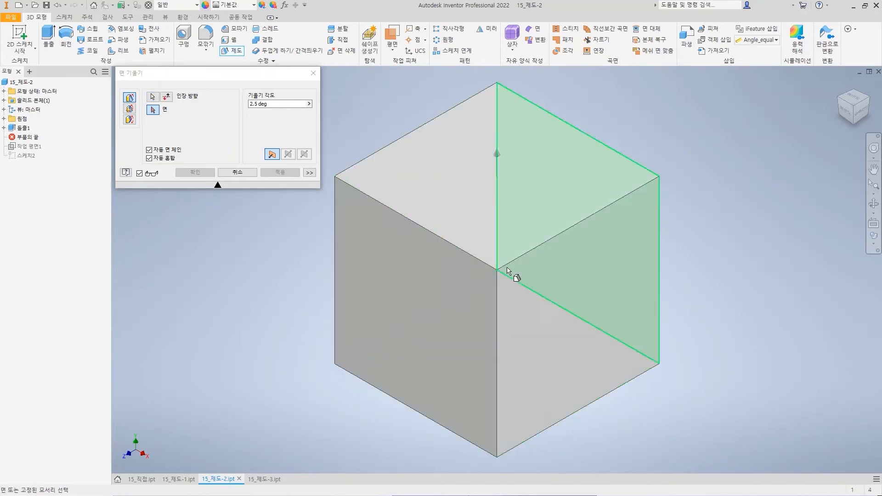
pyautogui.hotkey('ctrl', '2')
pyautogui.moveTo(522, 121)
pyautogui.keyDown('ctrl'); pyautogui.keyDown('shift'); pyautogui.mouseDown()
pyautogui.moveTo(521, 217)
pyautogui.moveTo(534, 205)
pyautogui.mouseUp(); pyautogui.keyUp('shift'); pyautogui.keyUp('ctrl')
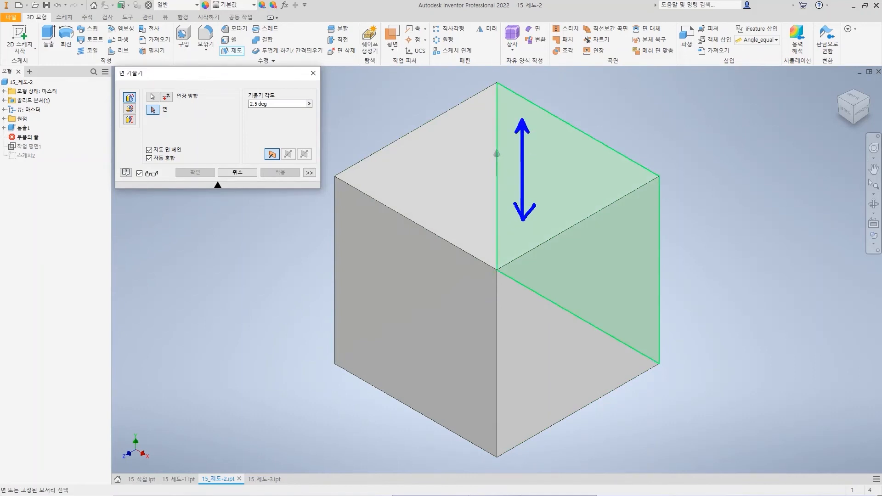
pyautogui.moveTo(398, 151)
pyautogui.mouseDown()
pyautogui.moveTo(504, 140)
pyautogui.moveTo(530, 217)
pyautogui.moveTo(574, 197)
pyautogui.mouseUp()
pyautogui.moveTo(617, 373)
pyautogui.mouseDown()
pyautogui.moveTo(416, 367)
pyautogui.moveTo(390, 317)
pyautogui.mouseUp()
pyautogui.press('Escape')
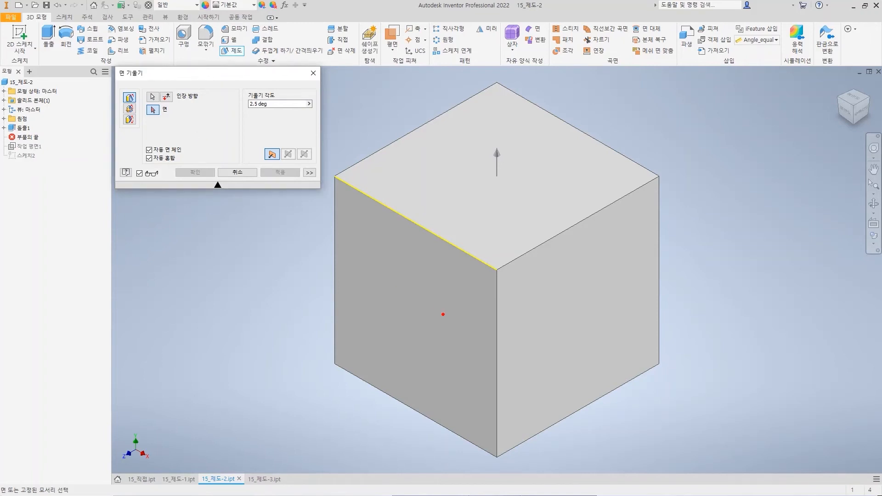
pyautogui.click(334, 179)
pyautogui.moveTo(465, 229)
pyautogui.mouseDown()
pyautogui.moveTo(423, 226)
pyautogui.moveTo(426, 252)
pyautogui.moveTo(441, 252)
pyautogui.moveTo(430, 259)
pyautogui.moveTo(357, 416)
pyautogui.mouseUp()
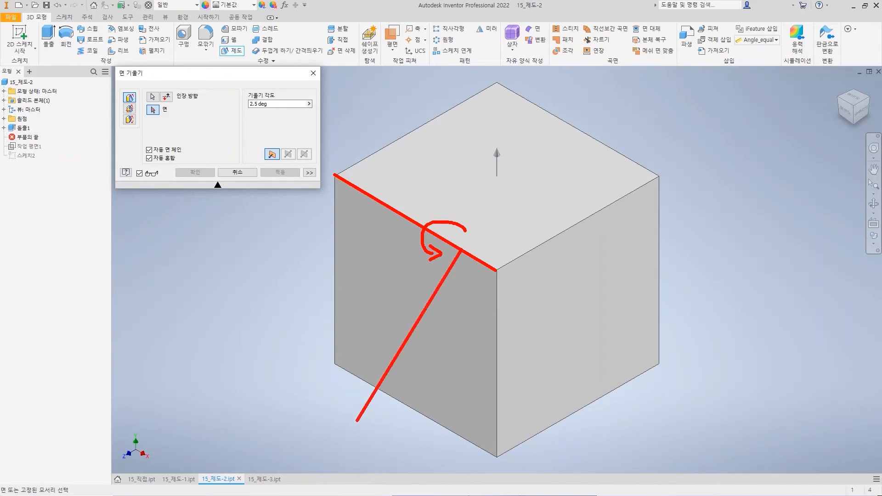
pyautogui.press('Escape')
pyautogui.click(362, 274)
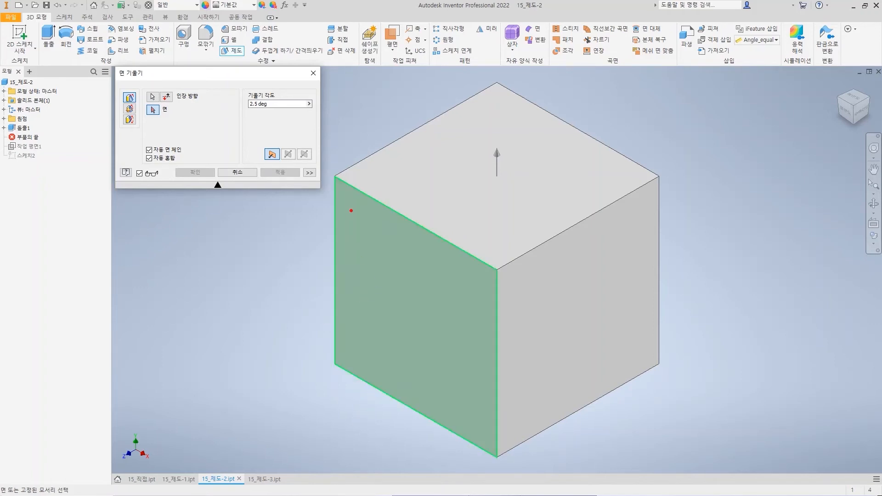
pyautogui.moveTo(340, 180); pyautogui.dragTo(496, 270)
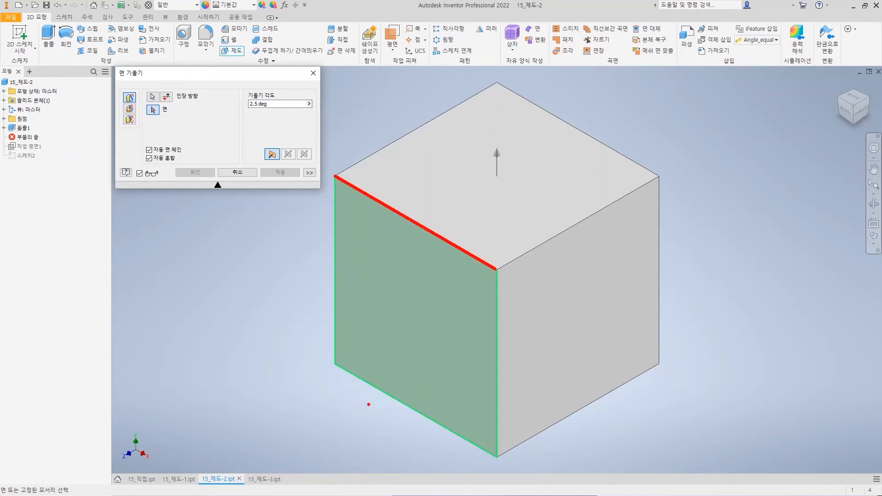
pyautogui.moveTo(334, 360); pyautogui.dragTo(504, 461)
pyautogui.moveTo(453, 403)
pyautogui.mouseDown()
pyautogui.moveTo(451, 424)
pyautogui.moveTo(457, 419)
pyautogui.mouseUp()
pyautogui.moveTo(453, 275)
pyautogui.mouseDown()
pyautogui.moveTo(453, 259)
pyautogui.moveTo(462, 262)
pyautogui.mouseUp()
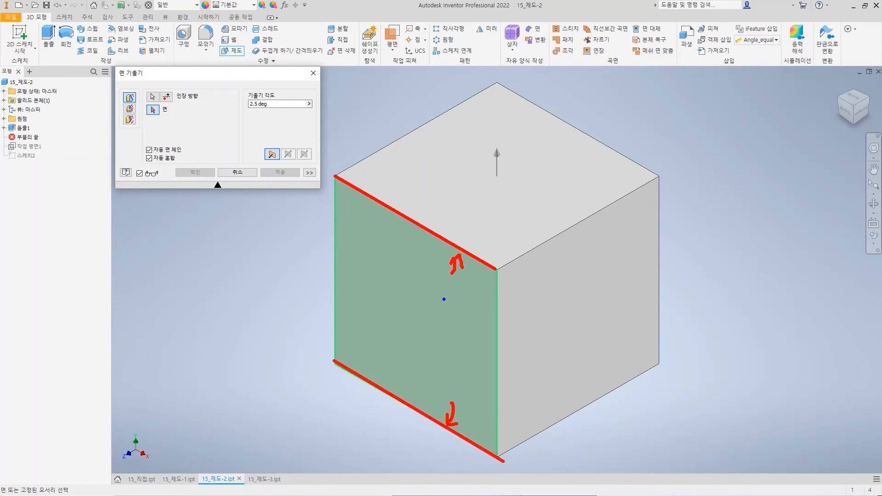
pyautogui.moveTo(304, 270); pyautogui.dragTo(516, 370)
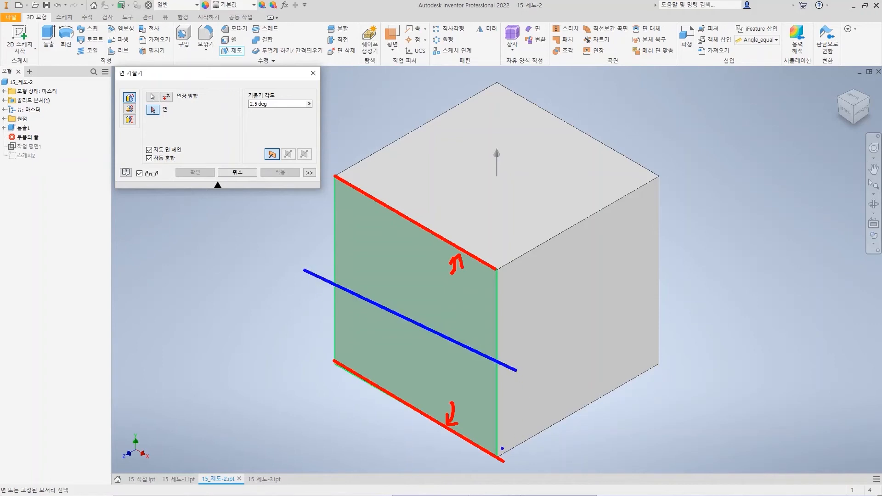
pyautogui.moveTo(410, 251); pyautogui.dragTo(423, 246)
pyautogui.moveTo(405, 362); pyautogui.dragTo(413, 373)
pyautogui.moveTo(453, 207)
pyautogui.mouseDown()
pyautogui.moveTo(443, 232)
pyautogui.moveTo(458, 231)
pyautogui.mouseUp()
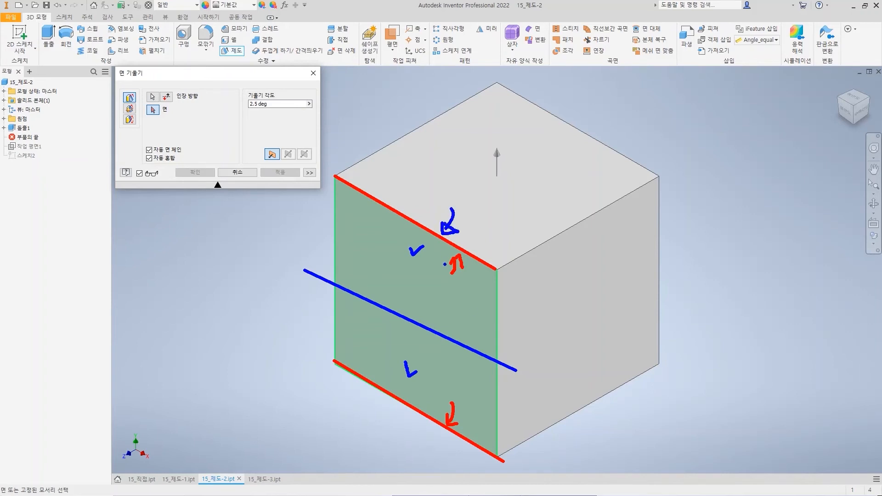
pyautogui.press('Escape')
# Preview a 2.5° draft of the cube's front-left face about its upper edge and about its lower edge, deselecting the face each time.
pyautogui.click(413, 244)
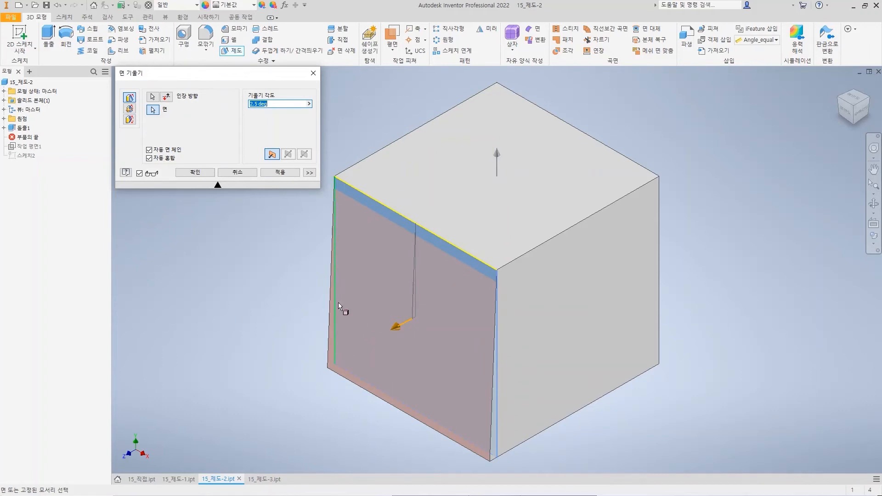
pyautogui.keyDown('ctrl'); pyautogui.click(424, 249); pyautogui.keyUp('ctrl')
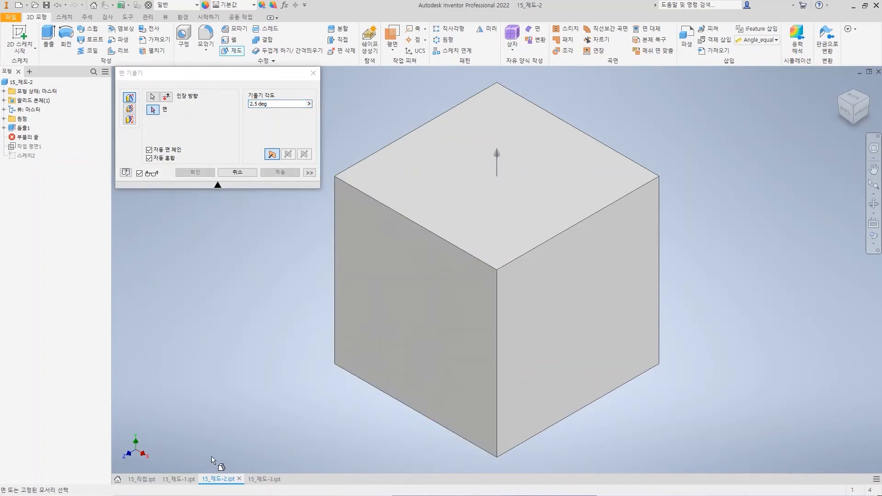
pyautogui.click(411, 382)
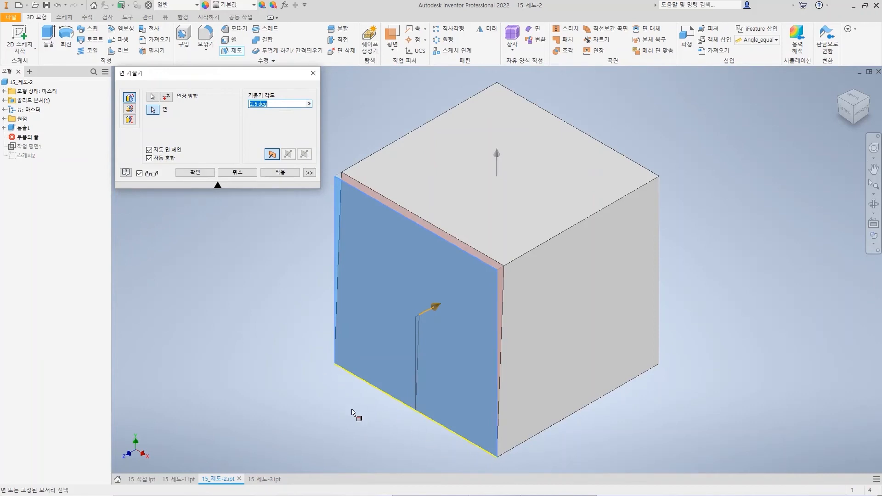
pyautogui.keyDown('ctrl'); pyautogui.click(416, 389); pyautogui.keyUp('ctrl')
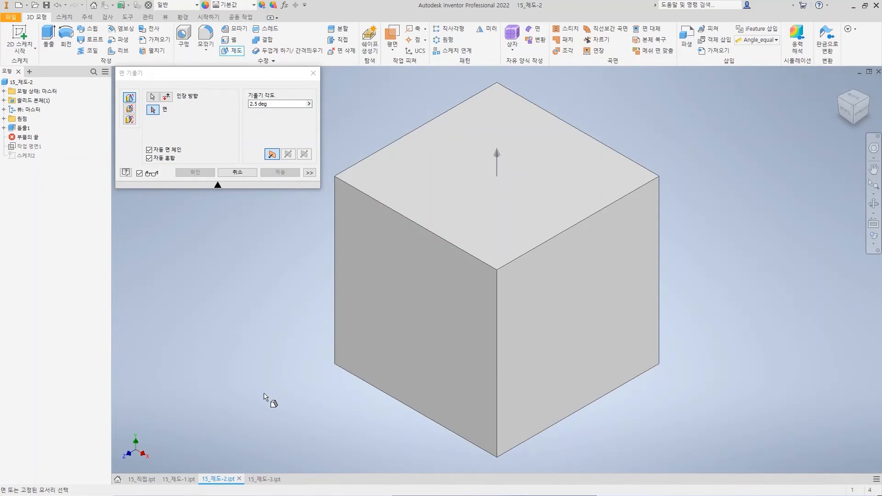
# Preview a 20° draft of the cube's front-left face about its upper edge in both pull directions, and about its lower edge.
pyautogui.click(423, 253)
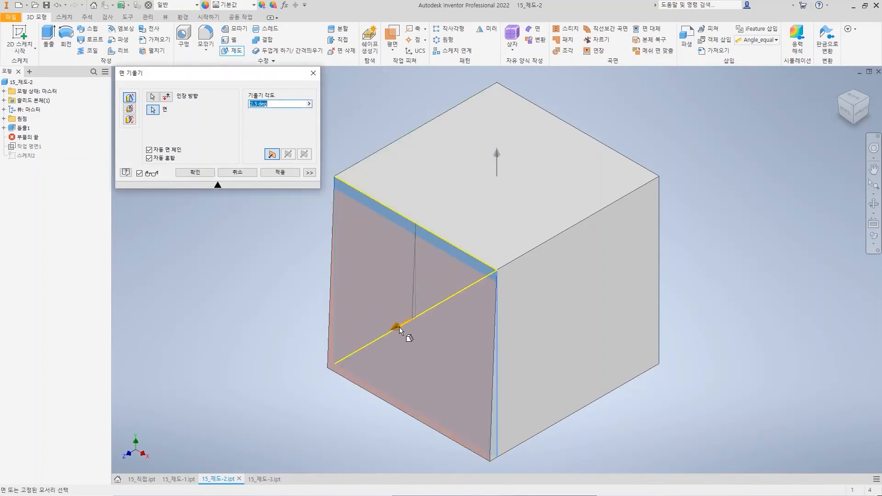
pyautogui.write('20')
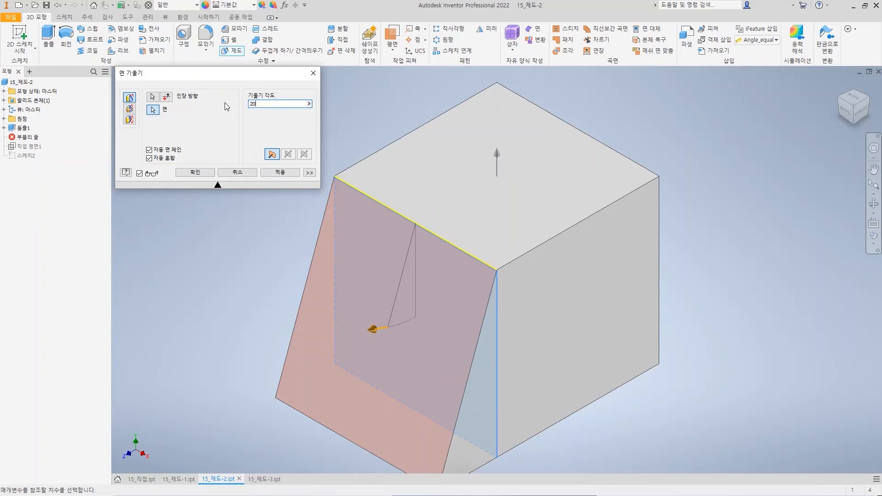
pyautogui.click(168, 97)
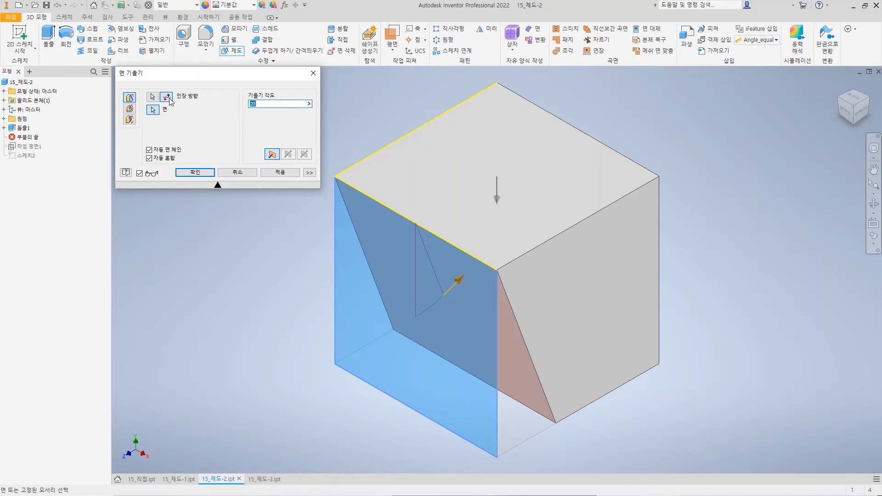
pyautogui.click(167, 97)
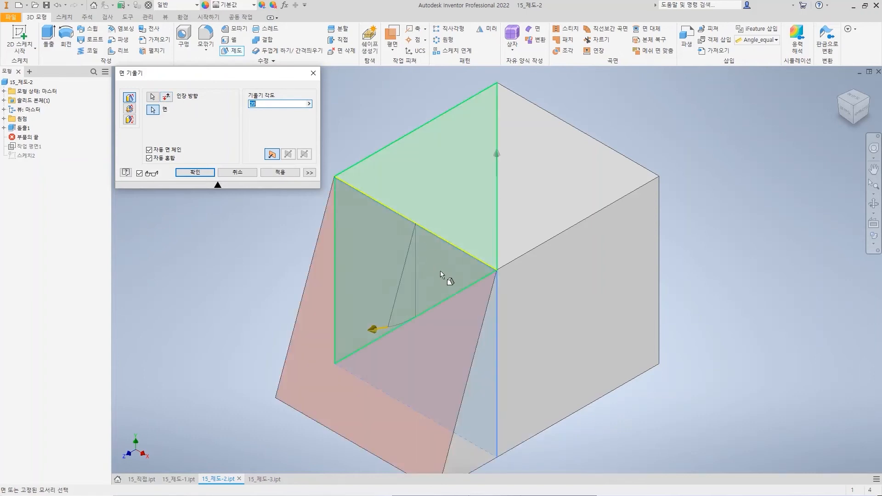
pyautogui.click(457, 298)
pyautogui.click(415, 394)
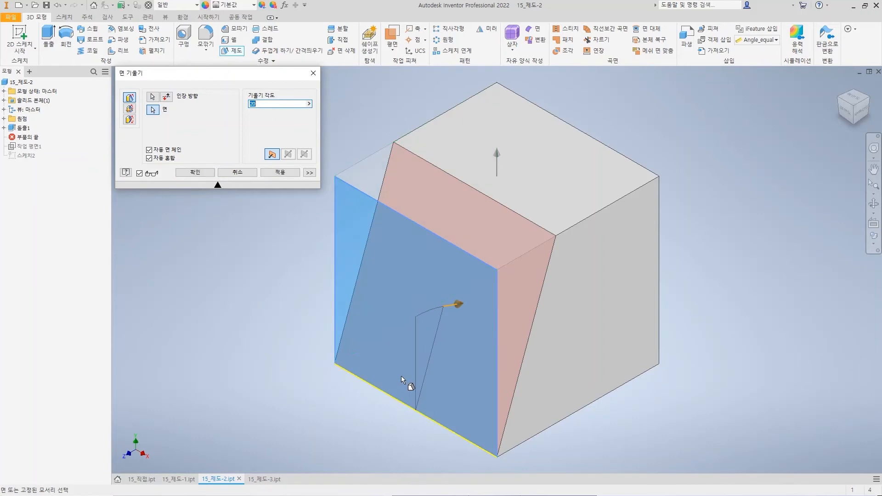
# Try a 10° fixed-plane draft of the cube's front-left face with the top face as the fixed plane, and cancel it.
pyautogui.click(130, 109)
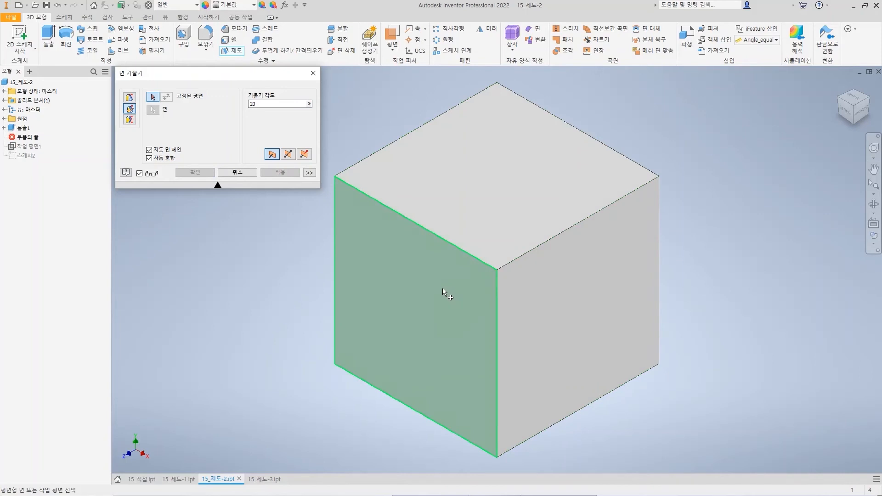
pyautogui.click(492, 172)
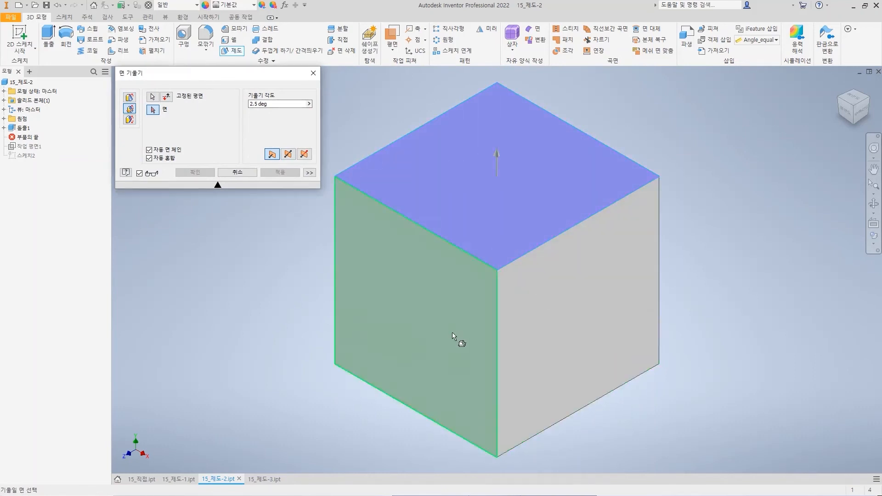
pyautogui.click(451, 367)
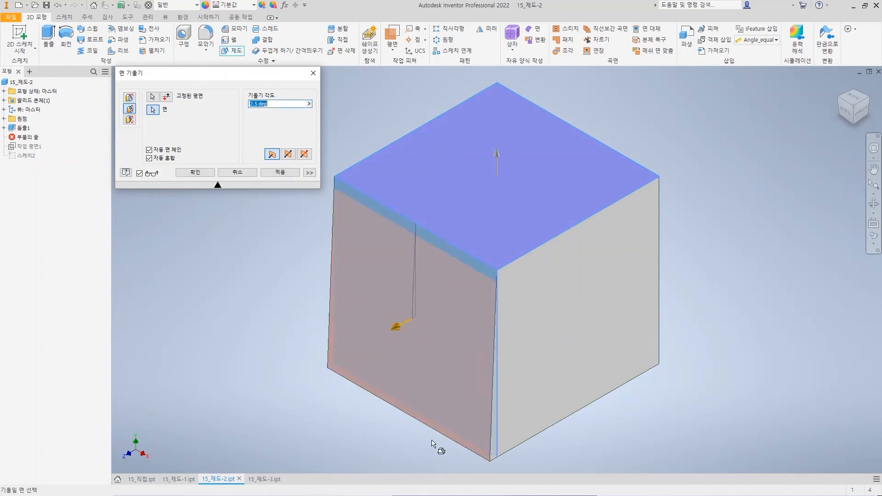
pyautogui.click(862, 115)
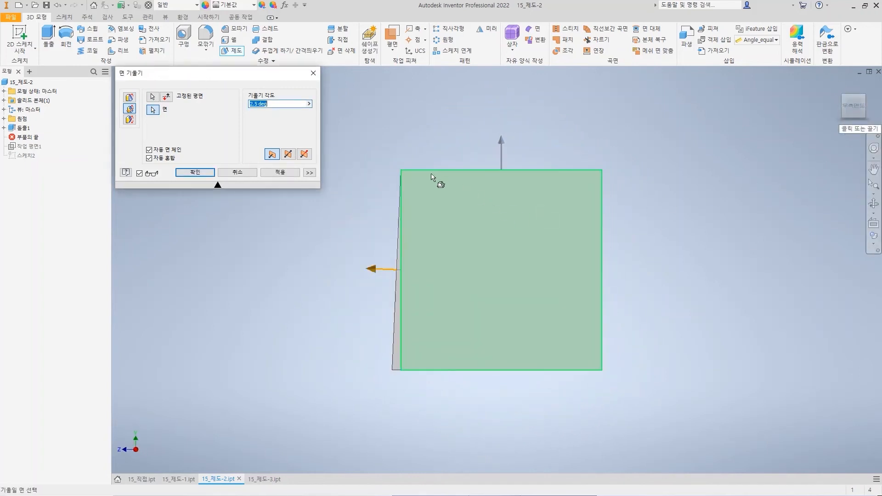
pyautogui.moveTo(372, 269); pyautogui.dragTo(360, 250)
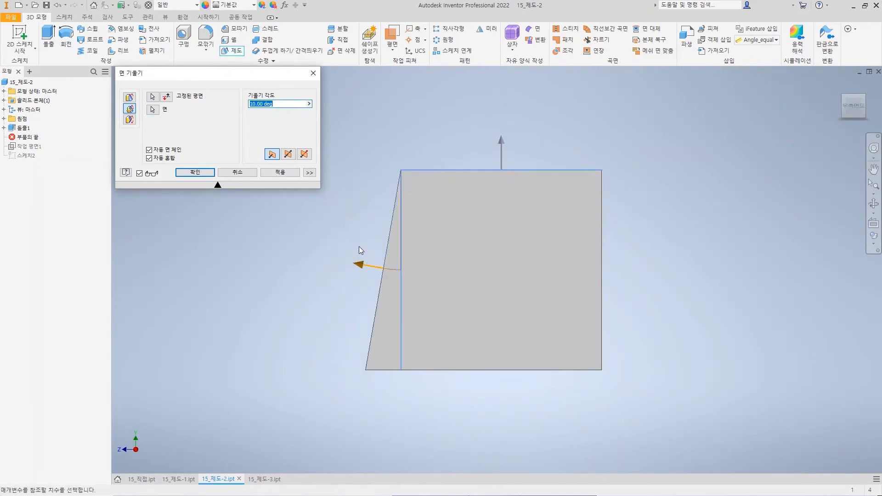
pyautogui.click(235, 173)
# Move the end-of-part marker below 스케치2 to restore the work plane and the sketch, in an isometric view of the cube.
pyautogui.click(840, 91)
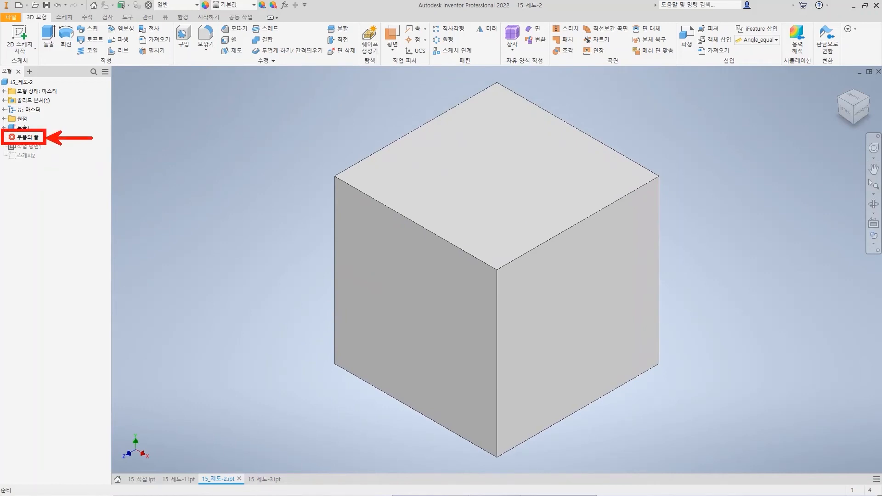
pyautogui.moveTo(33, 139); pyautogui.dragTo(37, 158)
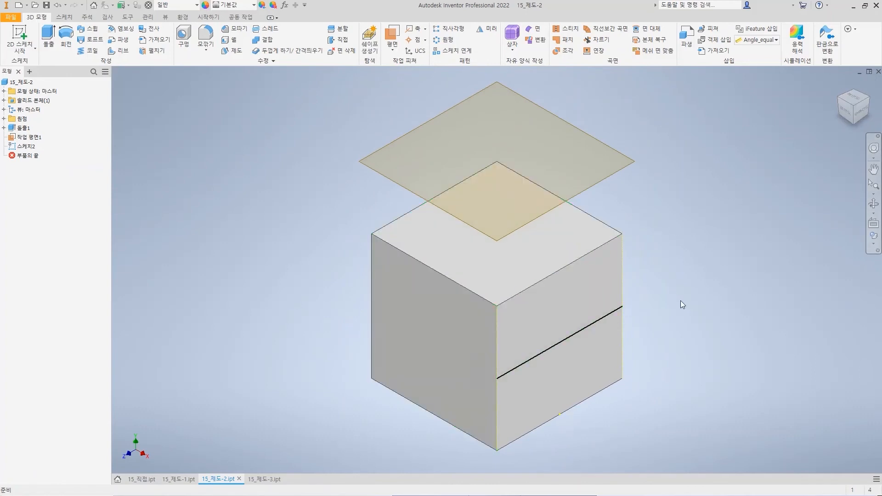
pyautogui.moveTo(641, 115)
pyautogui.mouseDown()
pyautogui.moveTo(566, 147)
pyautogui.moveTo(564, 158)
pyautogui.moveTo(567, 135)
pyautogui.mouseUp()
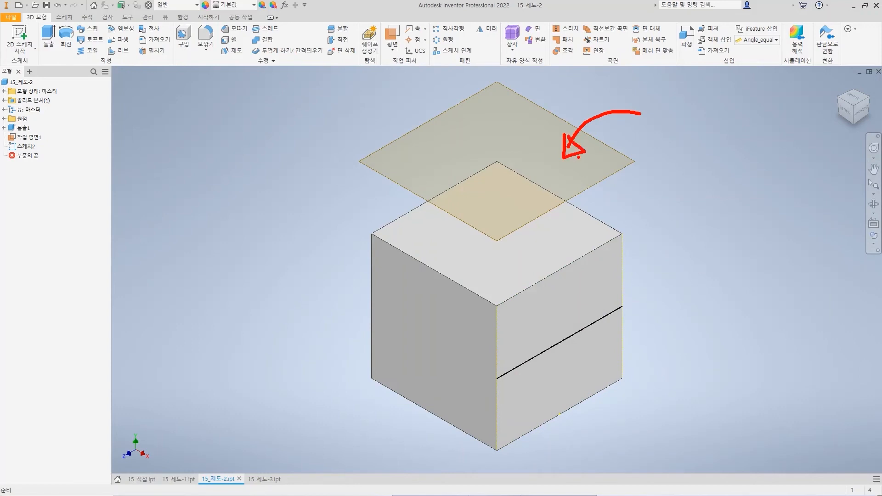
# Preview a 2.5° fixed-plane draft of the cube's front-left face from the work plane above the cube, in a side view.
pyautogui.click(232, 50)
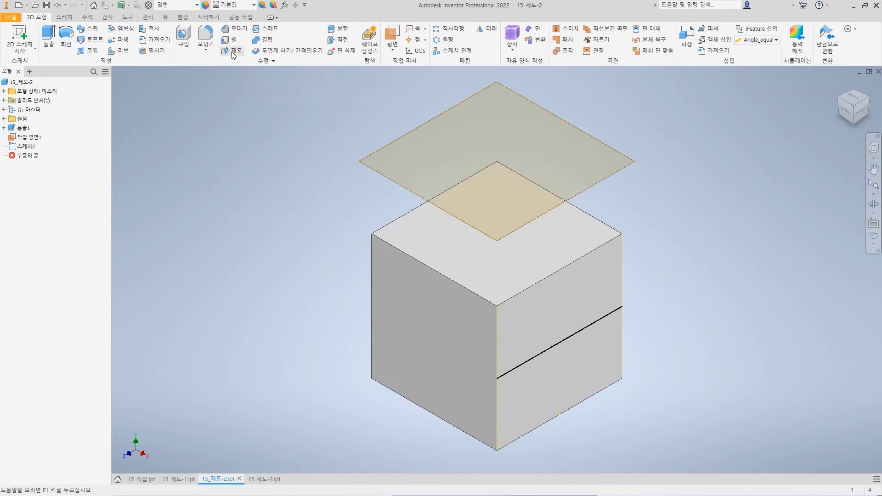
pyautogui.click(130, 109)
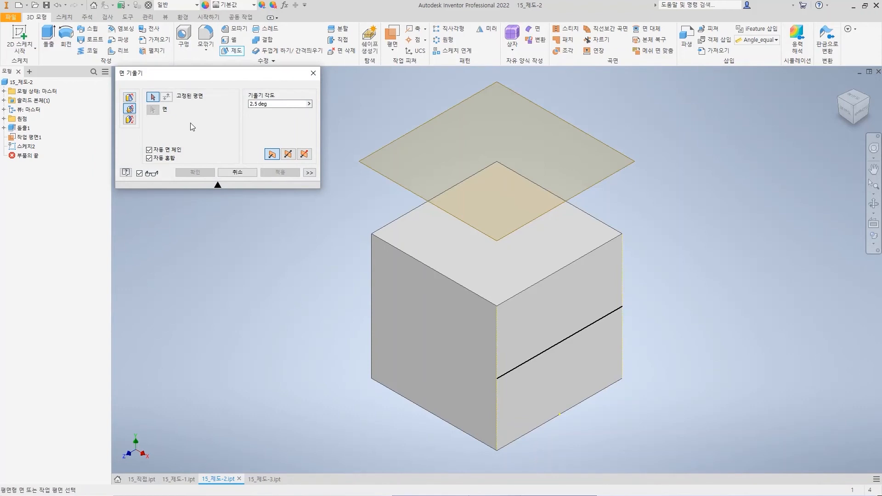
pyautogui.click(572, 130)
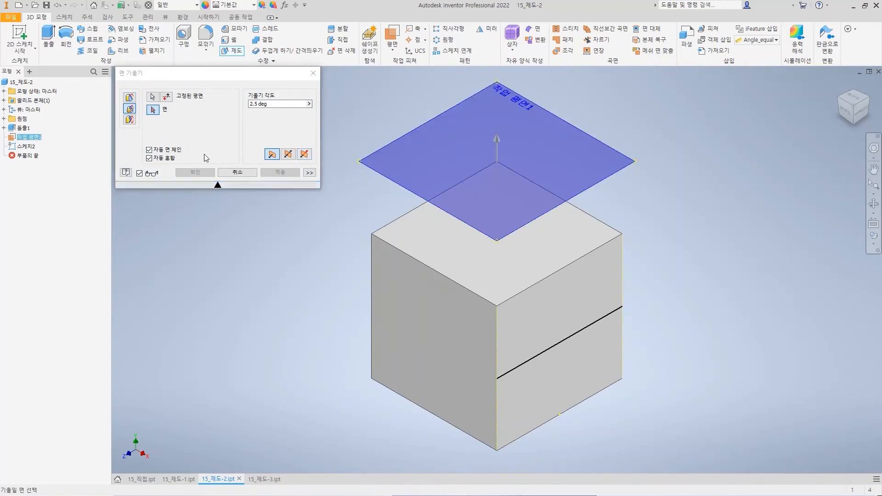
pyautogui.click(441, 287)
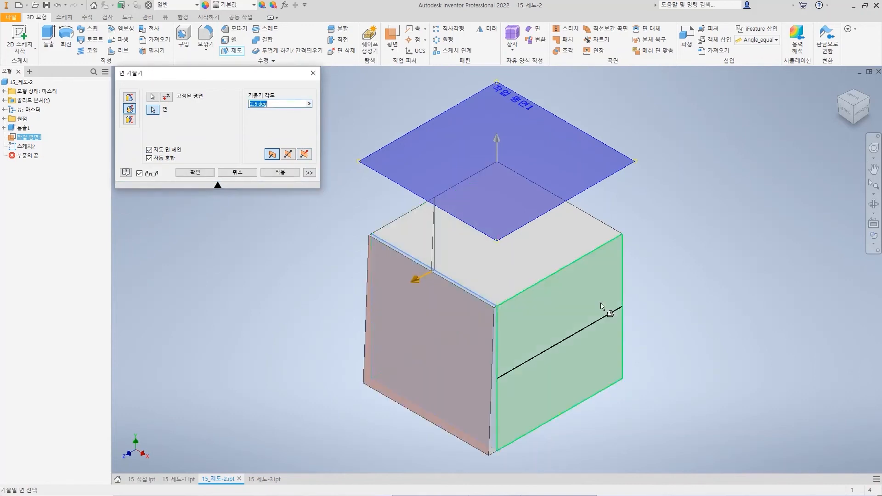
pyautogui.click(860, 110)
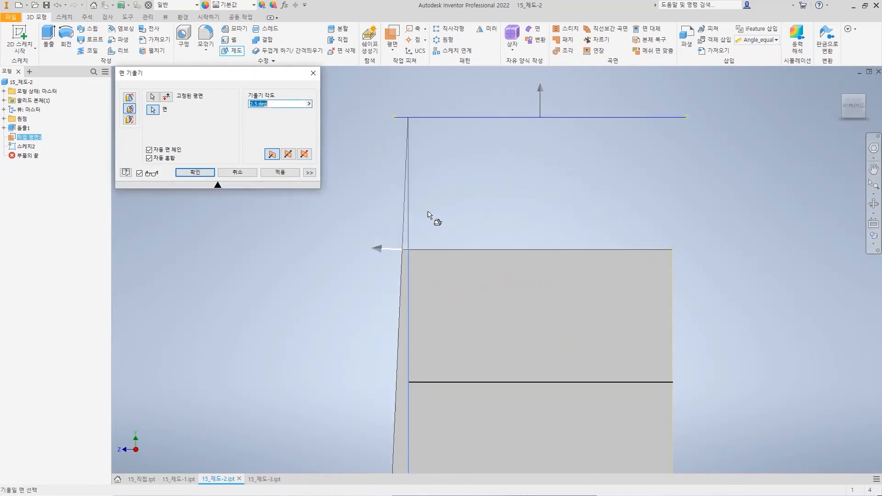
pyautogui.keyDown('shift'); pyautogui.moveTo(408, 250); pyautogui.dragTo(676, 250); pyautogui.keyUp('shift')
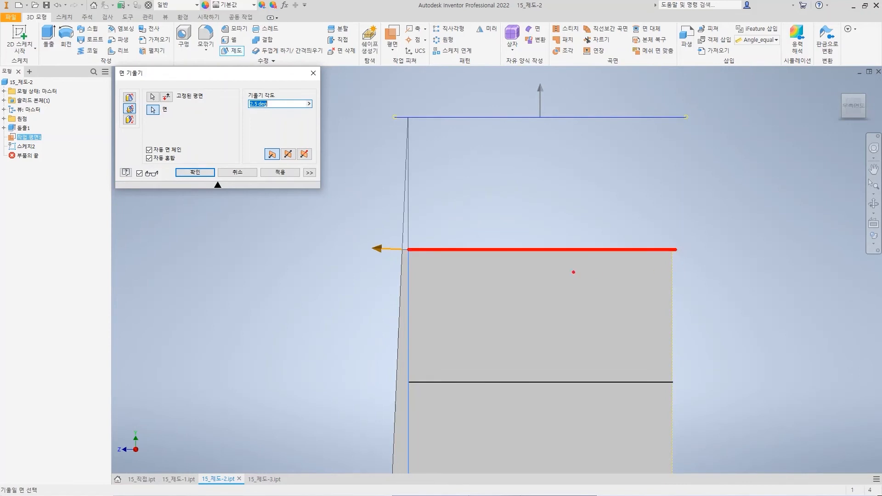
pyautogui.moveTo(403, 242)
pyautogui.keyDown('ctrl'); pyautogui.mouseDown()
pyautogui.moveTo(417, 258)
pyautogui.moveTo(379, 355)
pyautogui.mouseUp(); pyautogui.keyUp('ctrl')
pyautogui.press('e')
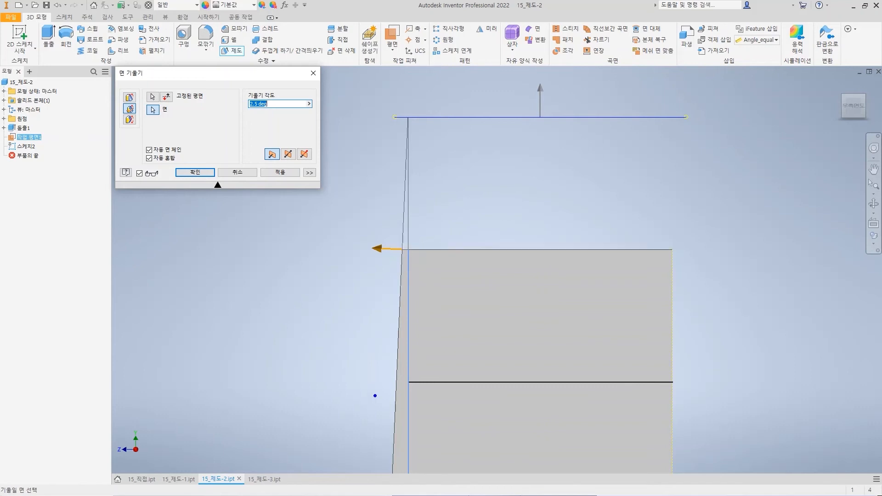
pyautogui.keyDown('shift'); pyautogui.moveTo(411, 117); pyautogui.dragTo(680, 117); pyautogui.keyUp('shift')
pyautogui.keyDown('shift'); pyautogui.moveTo(409, 249); pyautogui.dragTo(409, 338); pyautogui.keyUp('shift')
pyautogui.moveTo(409, 252)
pyautogui.keyDown('shift'); pyautogui.mouseDown()
pyautogui.moveTo(410, 117)
pyautogui.moveTo(416, 127)
pyautogui.mouseUp(); pyautogui.keyUp('shift')
pyautogui.press('b')
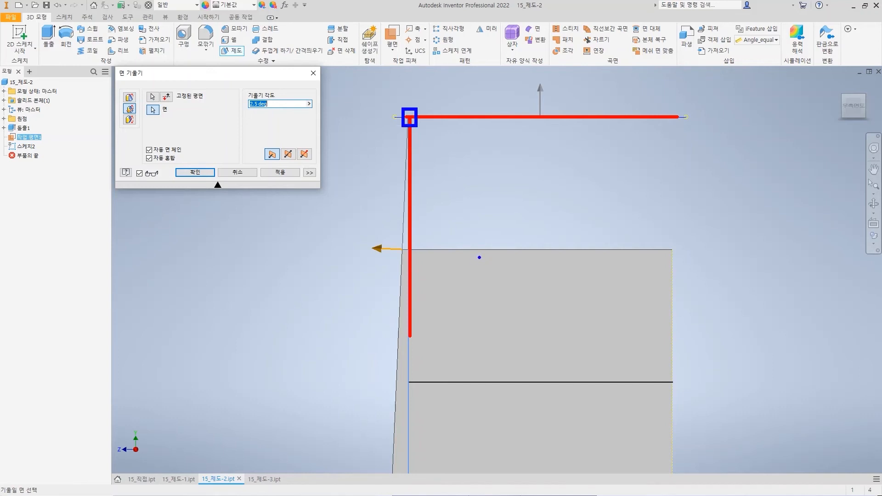
pyautogui.keyDown('shift'); pyautogui.moveTo(410, 118); pyautogui.dragTo(392, 420); pyautogui.keyUp('shift')
pyautogui.hotkey('ctrl', 'z')
pyautogui.keyDown('ctrl'); pyautogui.moveTo(382, 238); pyautogui.dragTo(421, 259); pyautogui.keyUp('ctrl')
pyautogui.moveTo(427, 223); pyautogui.dragTo(448, 206)
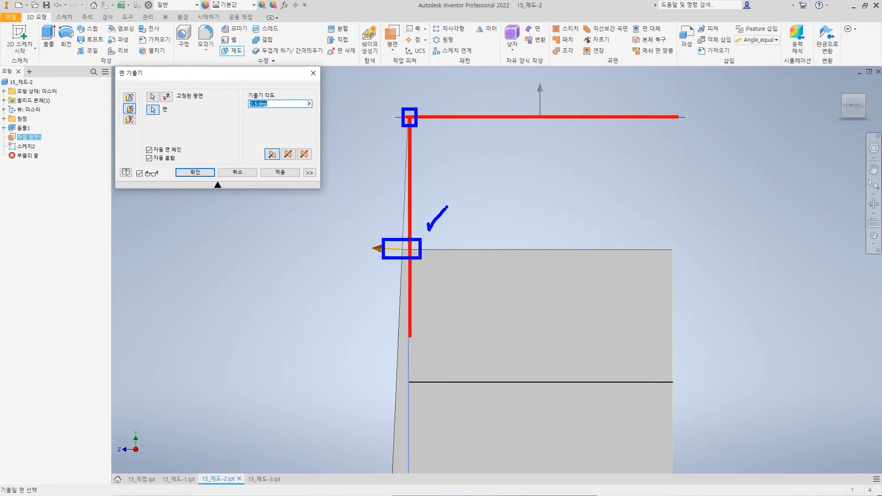
pyautogui.press('Escape')
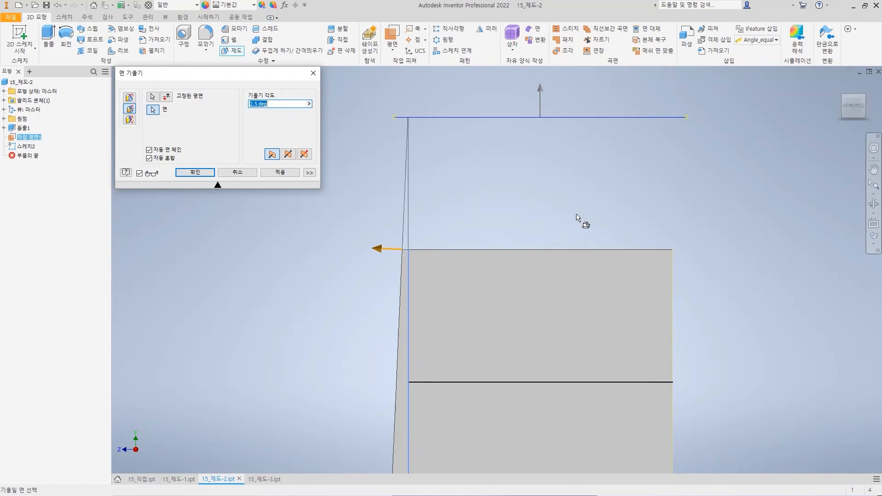
# Set the fixed-plane draft angle to 15° and preview it in both pull directions.
pyautogui.keyDown('shift'); pyautogui.moveTo(511, 217); pyautogui.dragTo(437, 278, button='middle'); pyautogui.keyUp('shift')
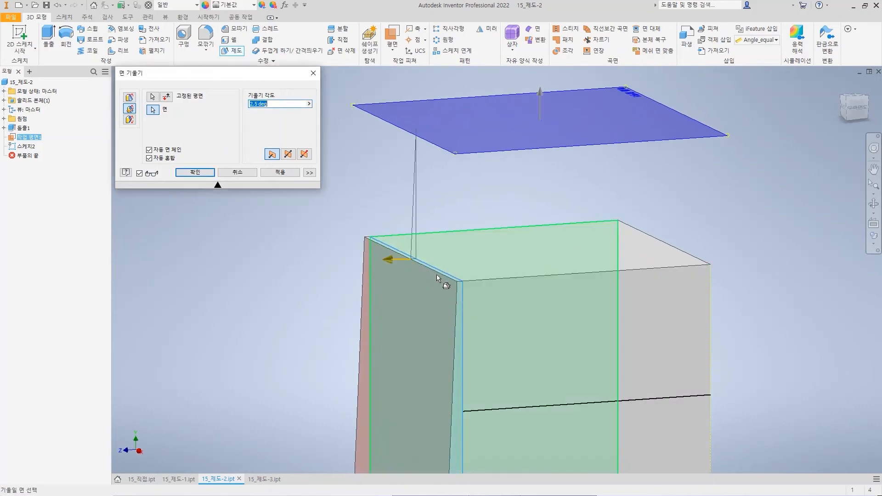
pyautogui.click(391, 339)
pyautogui.write('15')
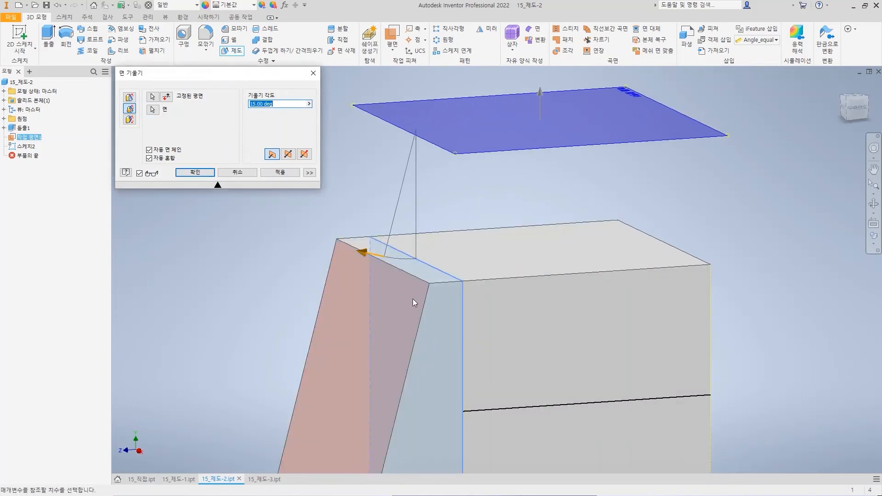
pyautogui.click(167, 97)
pyautogui.click(167, 97)
pyautogui.click(166, 97)
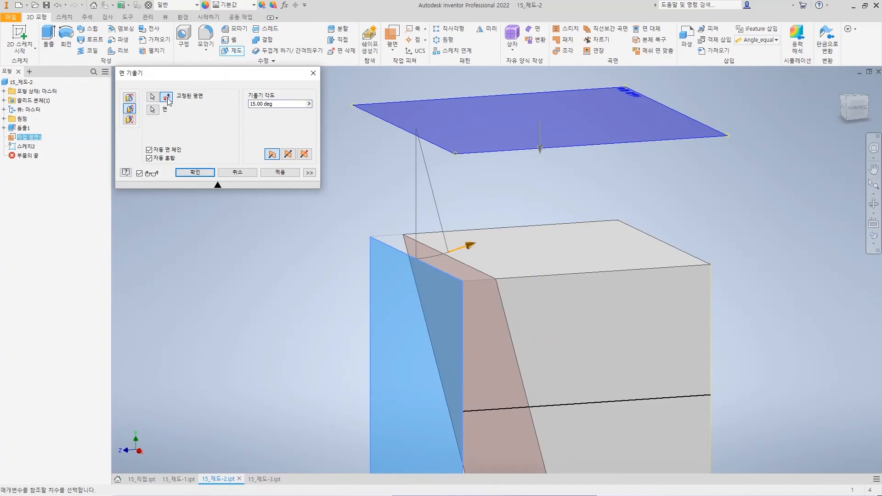
pyautogui.click(167, 97)
pyautogui.click(166, 97)
# Switch to a symmetric parting-line draft with the cube's top face as the pull direction, in an isometric view.
pyautogui.click(288, 156)
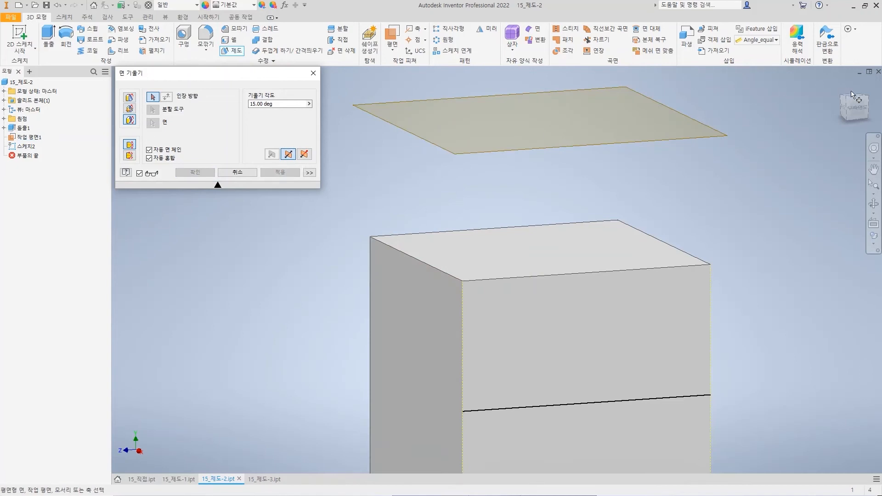
pyautogui.click(852, 95)
pyautogui.click(530, 249)
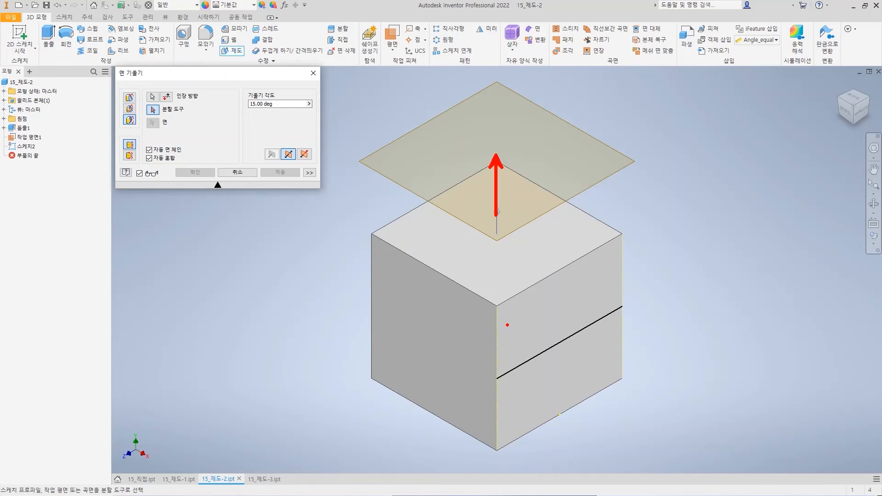
pyautogui.keyDown('ctrl'); pyautogui.keyDown('shift'); pyautogui.moveTo(485, 452); pyautogui.dragTo(485, 373); pyautogui.keyUp('shift'); pyautogui.keyUp('ctrl')
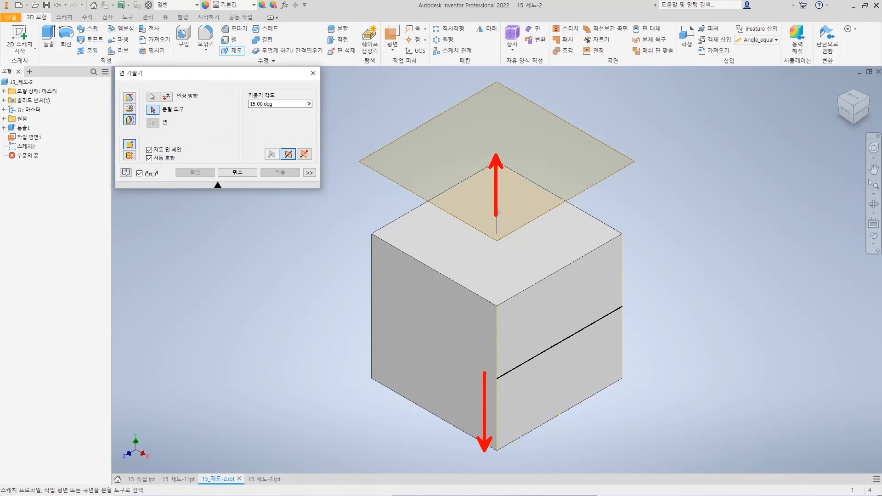
pyautogui.press('e')
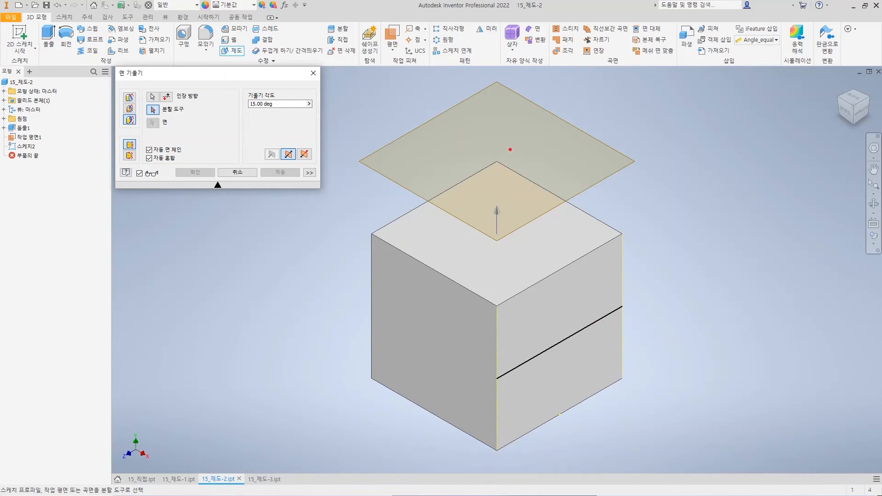
pyautogui.keyDown('ctrl'); pyautogui.keyDown('shift'); pyautogui.moveTo(508, 150); pyautogui.dragTo(510, 200); pyautogui.keyUp('shift'); pyautogui.keyUp('ctrl')
pyautogui.keyDown('ctrl'); pyautogui.keyDown('shift'); pyautogui.moveTo(515, 447); pyautogui.dragTo(515, 390); pyautogui.keyUp('shift'); pyautogui.keyUp('ctrl')
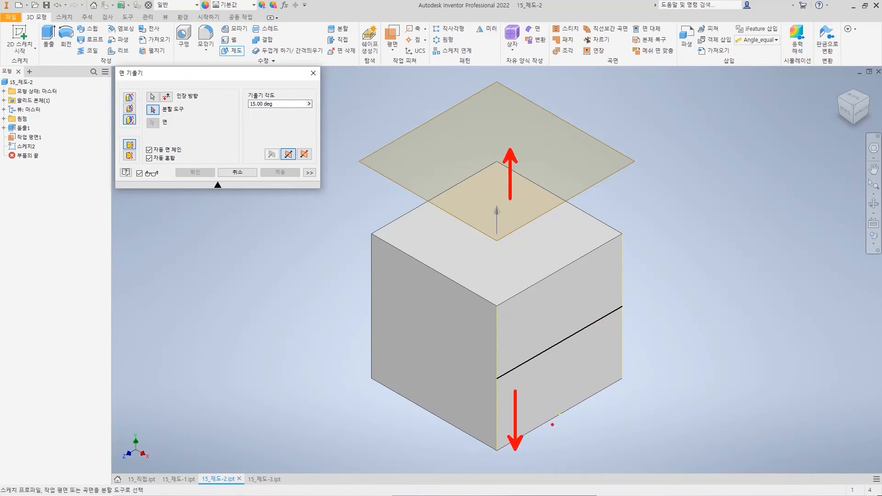
pyautogui.keyDown('shift'); pyautogui.moveTo(634, 302); pyautogui.dragTo(487, 380); pyautogui.keyUp('shift')
pyautogui.moveTo(559, 290); pyautogui.dragTo(581, 284)
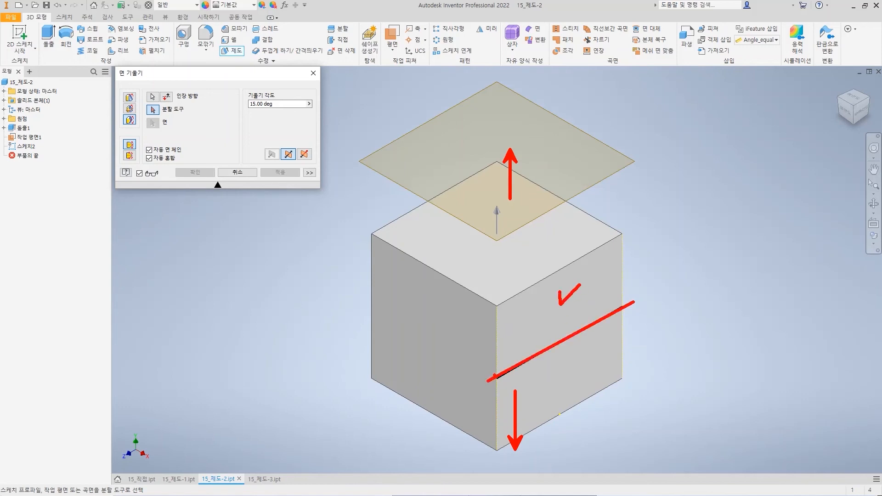
pyautogui.keyDown('shift'); pyautogui.moveTo(491, 379); pyautogui.dragTo(532, 457); pyautogui.keyUp('shift')
pyautogui.keyDown('shift'); pyautogui.moveTo(491, 380); pyautogui.dragTo(516, 290); pyautogui.keyUp('shift')
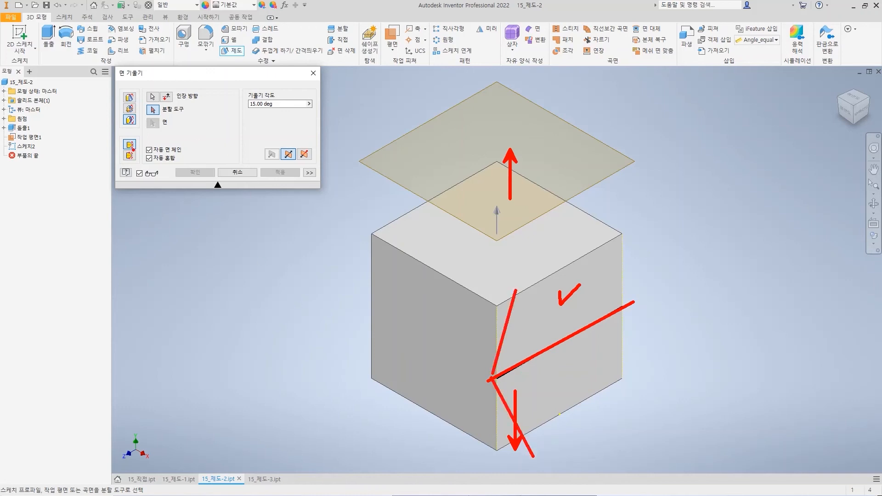
pyautogui.moveTo(123, 126); pyautogui.dragTo(139, 126)
pyautogui.press('Escape')
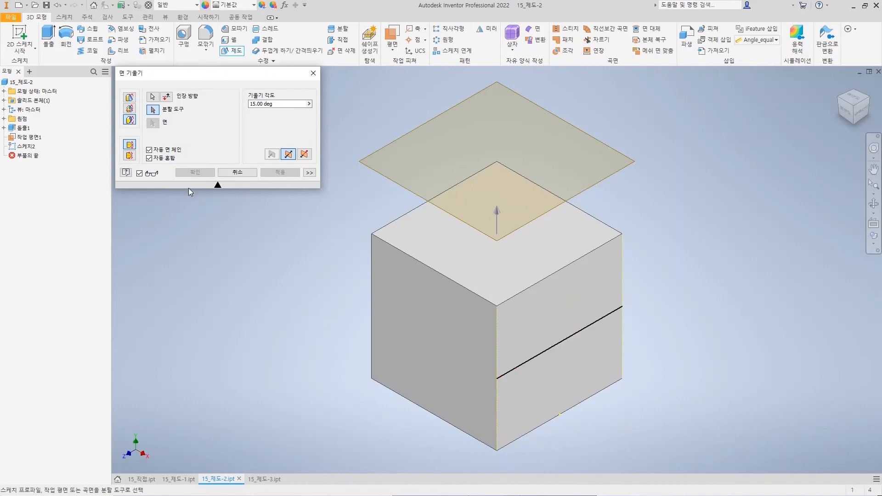
# Draft the cube's front-right face on both sides of the sketch line, asymmetrically, with a second draft angle of 20°.
pyautogui.click(576, 335)
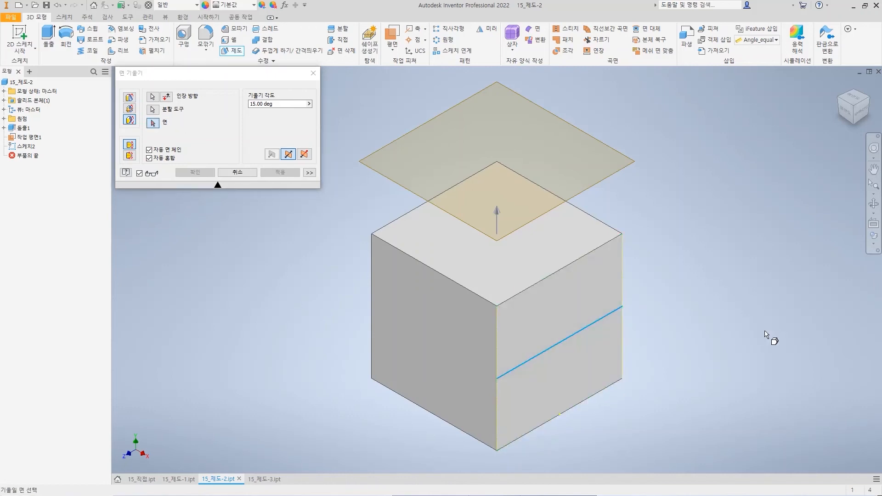
pyautogui.click(547, 320)
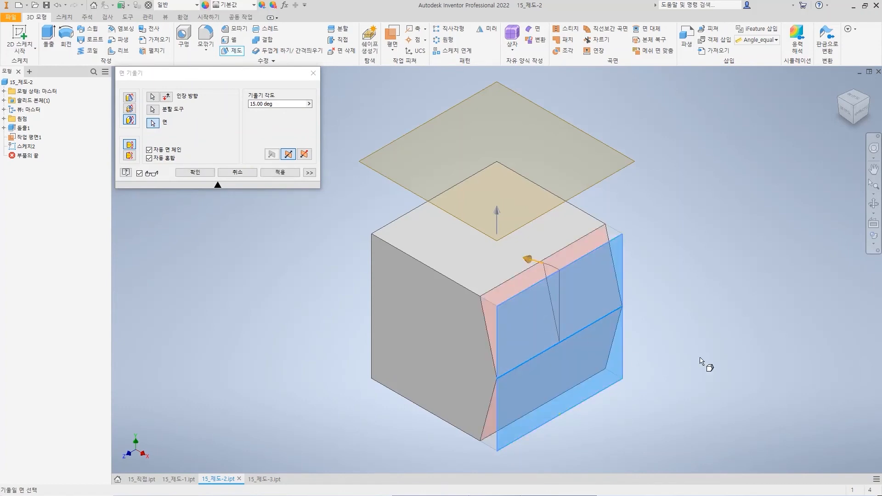
pyautogui.click(305, 156)
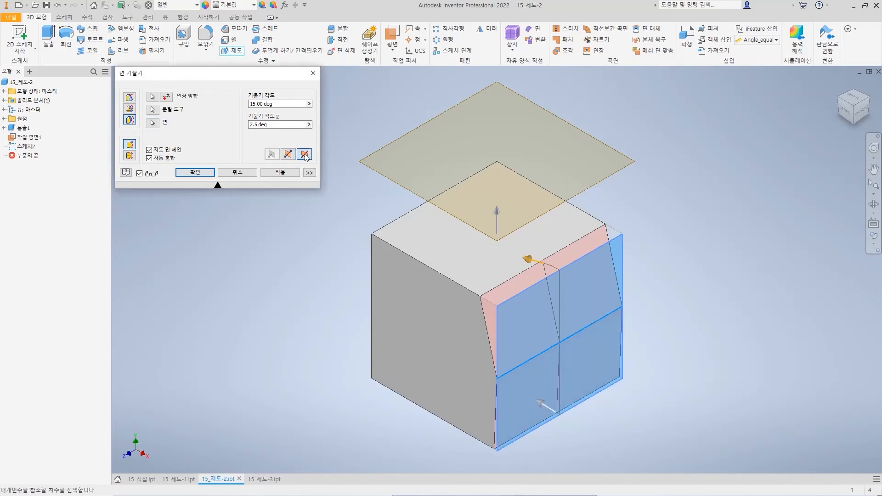
pyautogui.moveTo(288, 125); pyautogui.dragTo(244, 125)
pyautogui.write('20')
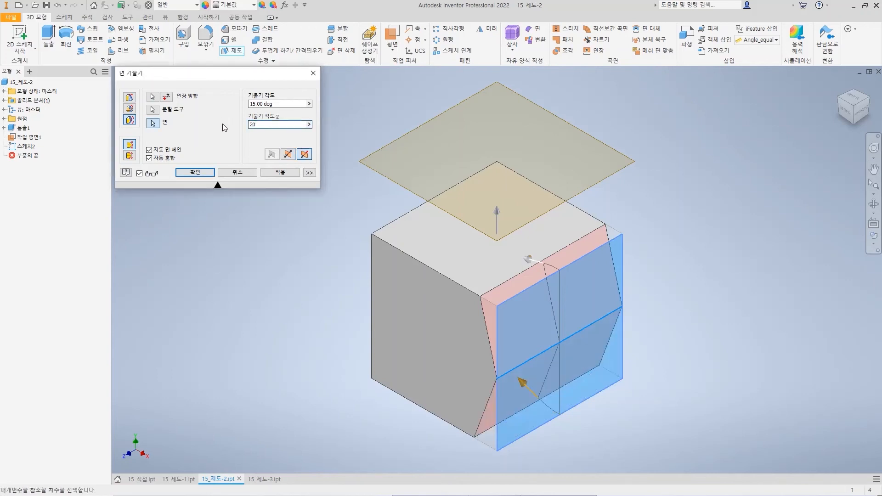
# Flip the pull direction back and forth to compare how the 15° and 20° angles swap sides.
pyautogui.click(170, 97)
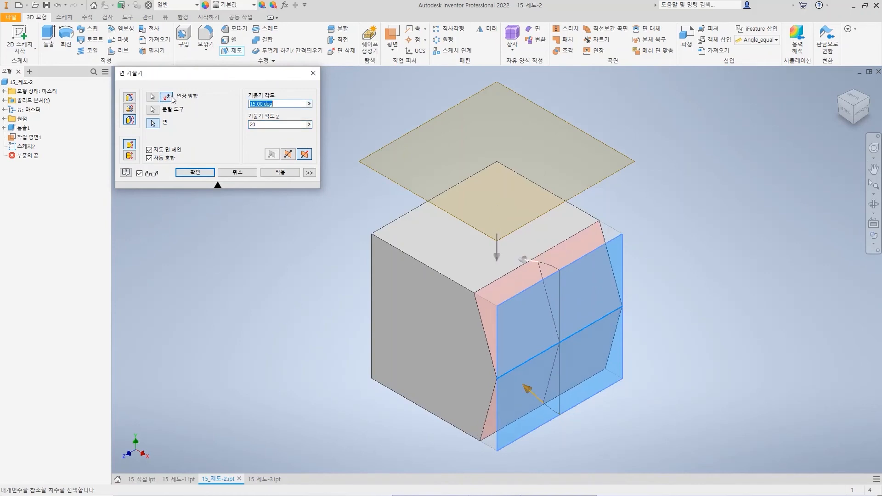
pyautogui.click(171, 98)
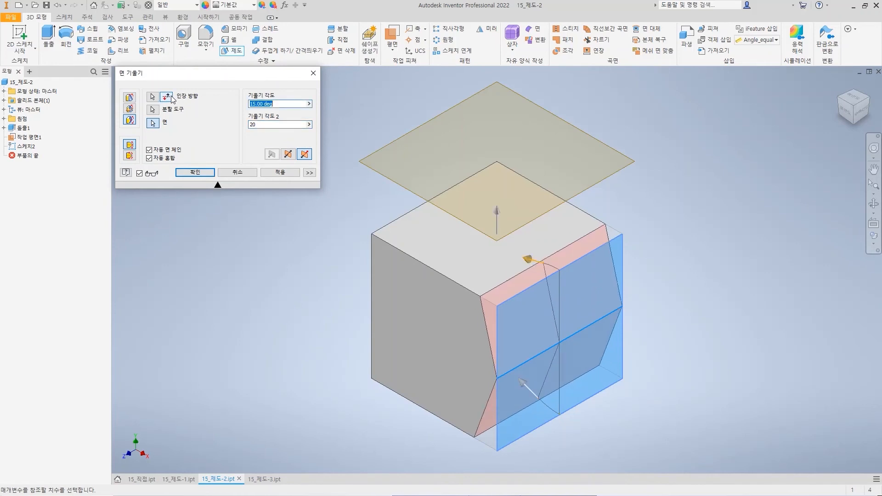
pyautogui.click(170, 97)
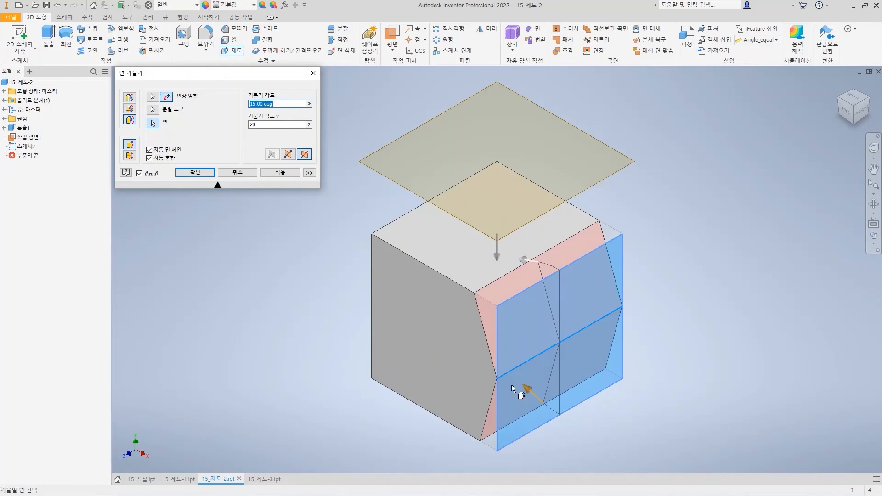
pyautogui.click(166, 98)
pyautogui.click(166, 98)
pyautogui.click(167, 98)
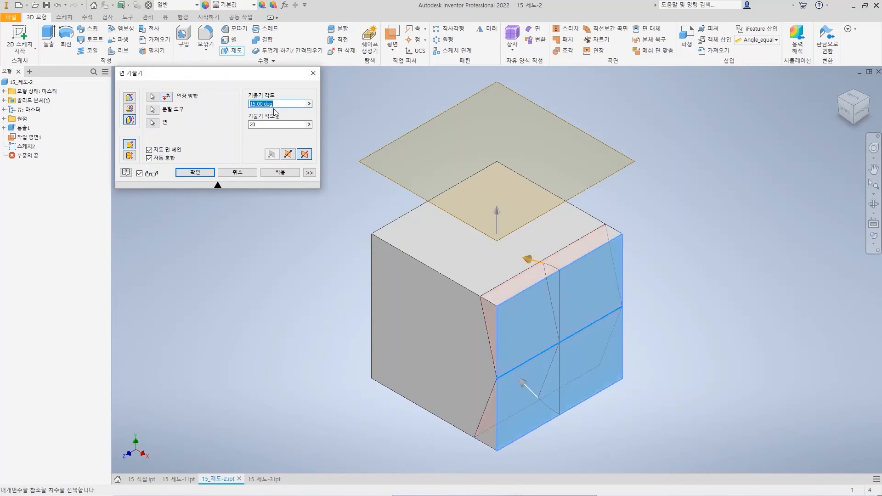
# Set the second draft angle to 45° and reverse the pull direction repeatedly, leaving it pointing downward.
pyautogui.click(280, 124)
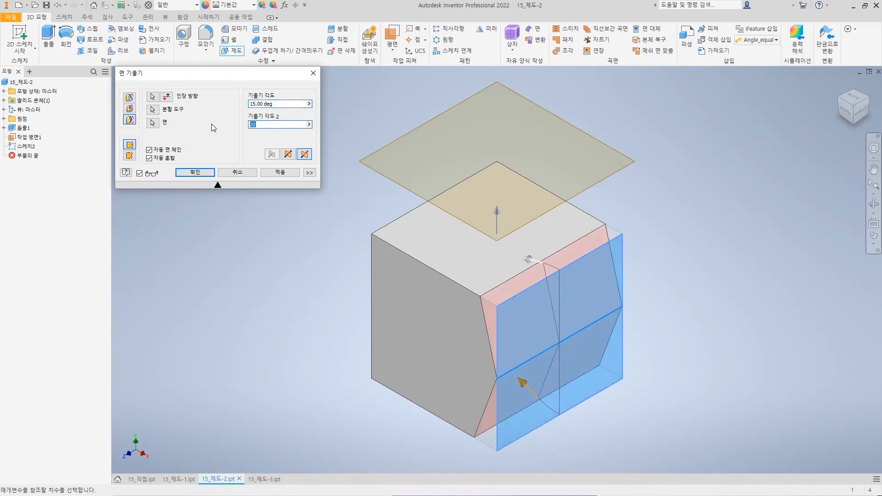
pyautogui.write('45')
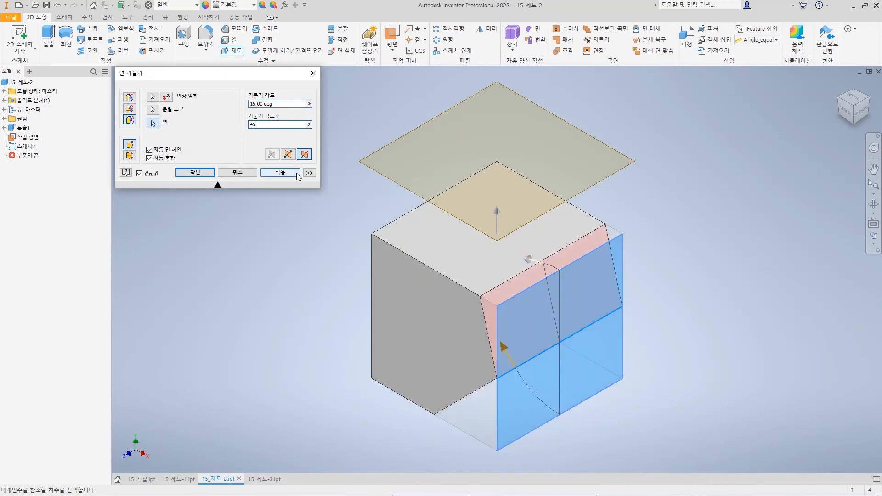
pyautogui.click(168, 97)
pyautogui.click(168, 98)
pyautogui.click(168, 97)
pyautogui.click(168, 98)
pyautogui.click(168, 97)
pyautogui.click(168, 97)
pyautogui.click(168, 97)
pyautogui.click(168, 97)
pyautogui.click(168, 97)
pyautogui.click(168, 97)
pyautogui.click(168, 97)
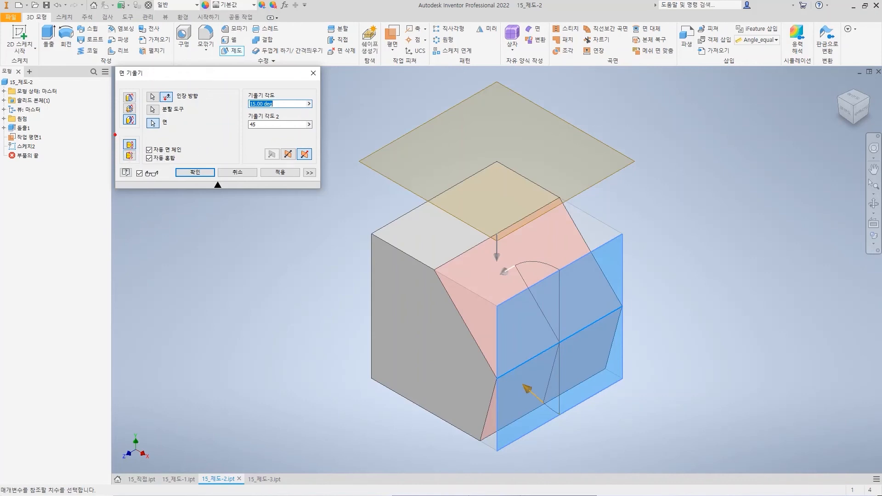
# Switch the draft to a moving parting line with a minimum angle of 25°, and highlight the fixed edges.
pyautogui.moveTo(625, 312)
pyautogui.keyDown('shift'); pyautogui.mouseDown()
pyautogui.moveTo(503, 357)
pyautogui.moveTo(500, 371)
pyautogui.mouseUp(); pyautogui.keyUp('shift')
pyautogui.click(128, 156)
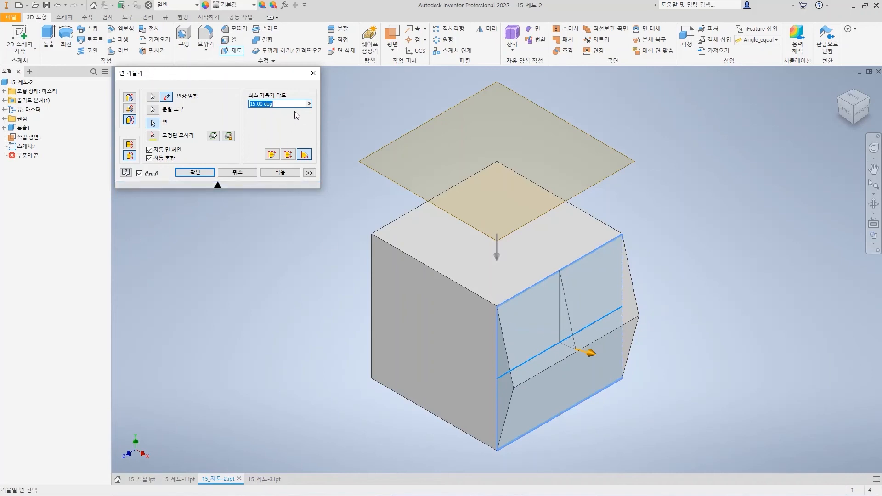
pyautogui.write('25')
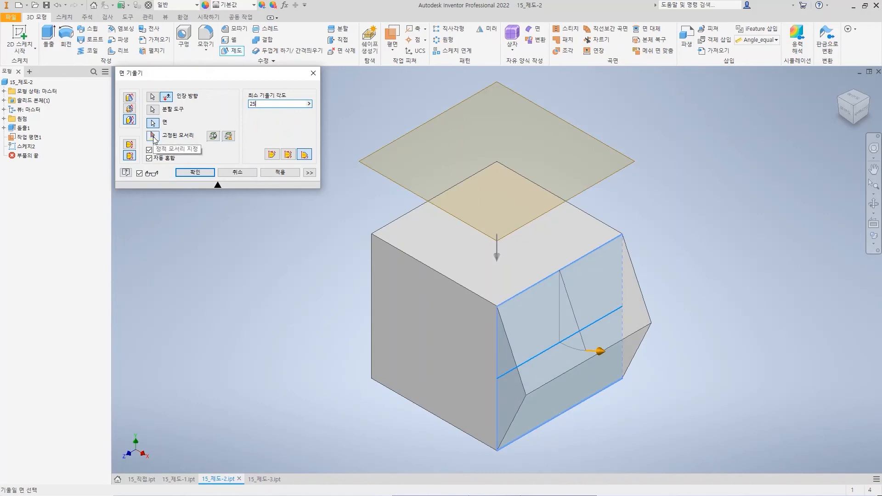
pyautogui.click(213, 136)
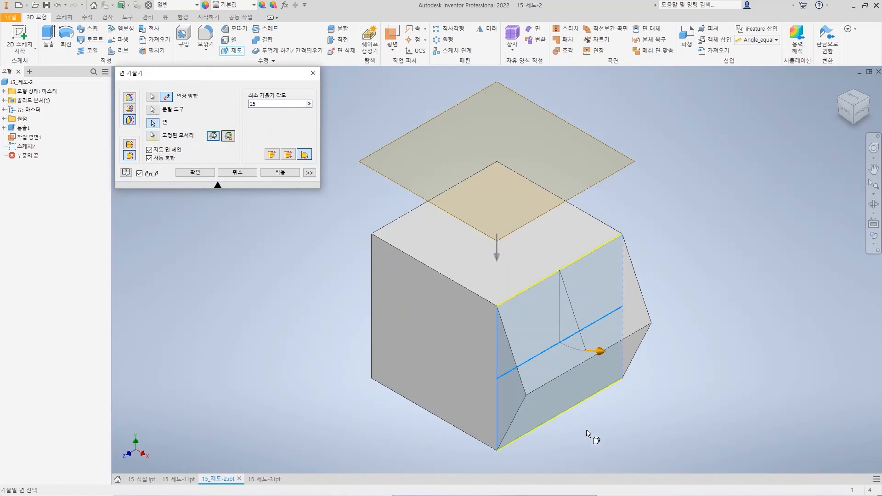
# Compare a 10° minimum angle above, on both sides and below the parting line, and create the moving parting-line draft at 15° below.
pyautogui.click(229, 137)
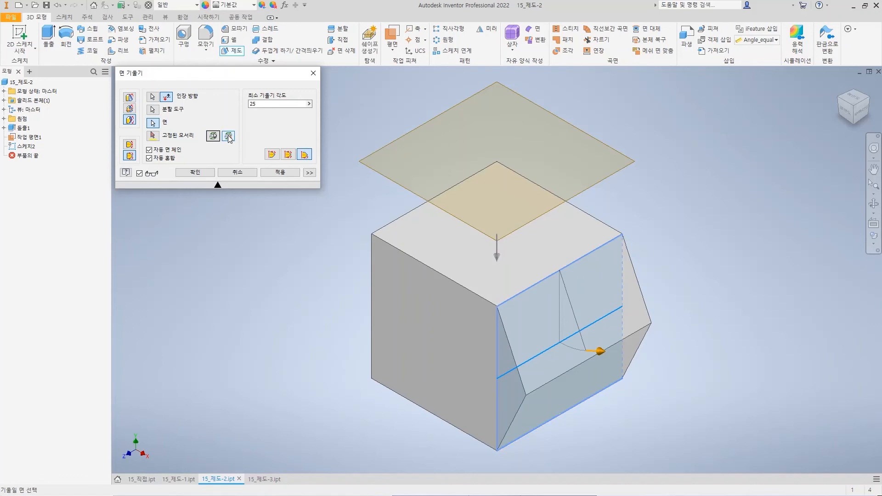
pyautogui.click(252, 105)
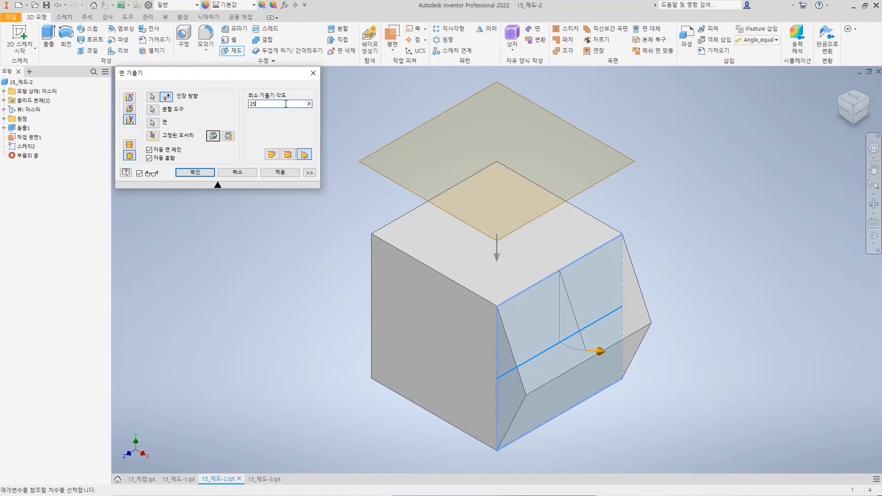
pyautogui.write('10')
pyautogui.click(273, 156)
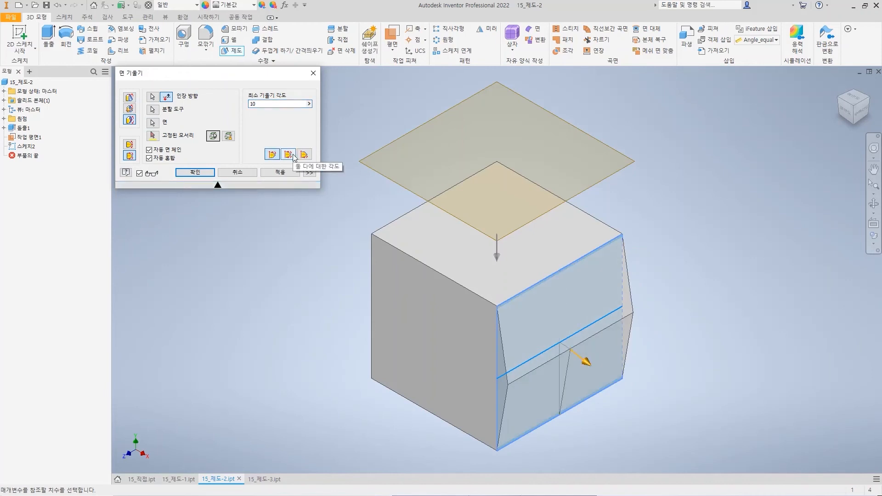
pyautogui.click(289, 155)
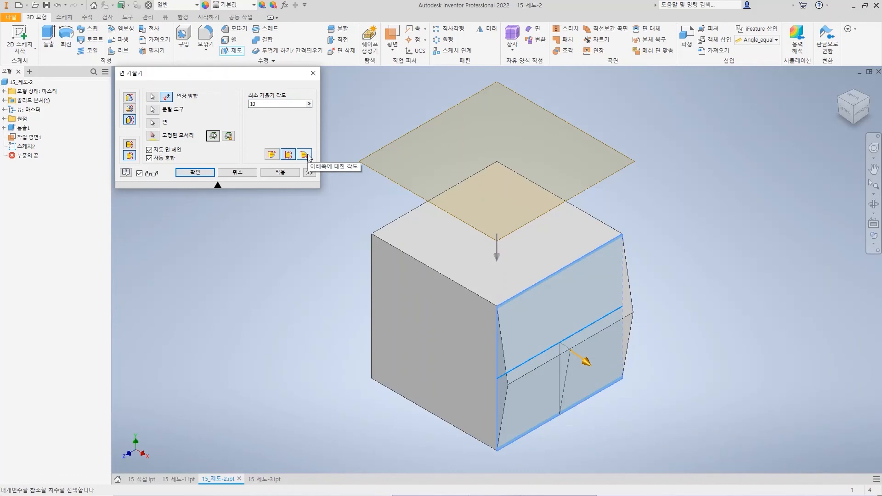
pyautogui.click(305, 155)
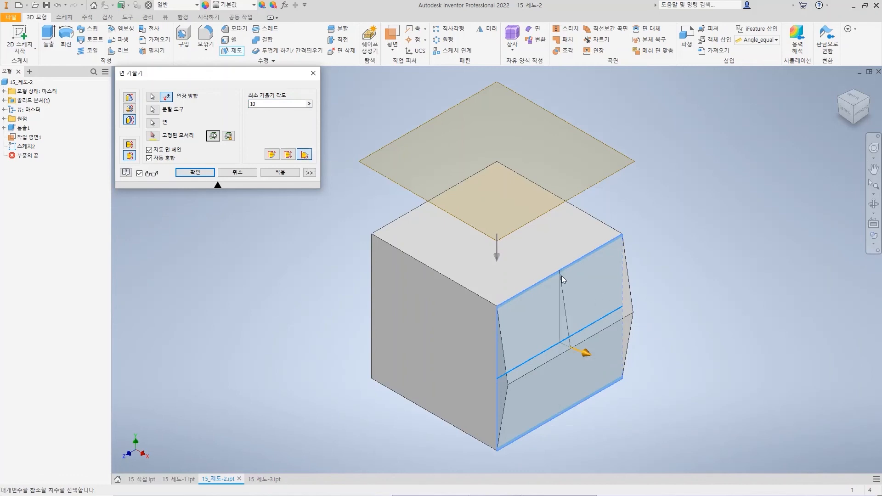
pyautogui.moveTo(591, 355)
pyautogui.mouseDown()
pyautogui.moveTo(613, 348)
pyautogui.moveTo(590, 337)
pyautogui.moveTo(594, 352)
pyautogui.mouseUp()
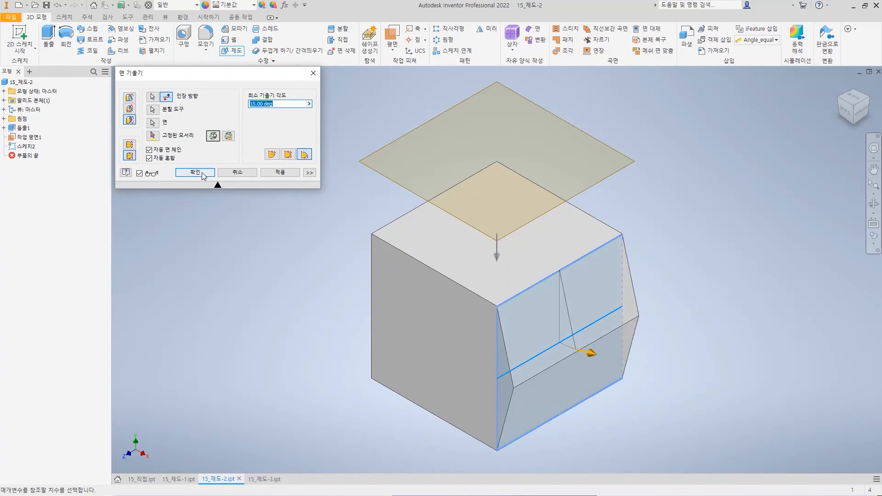
pyautogui.click(202, 173)
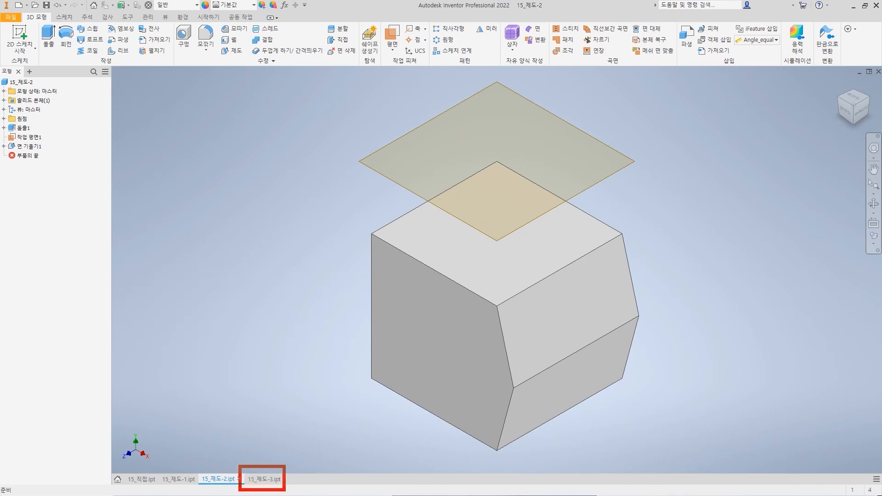
# Switch to the part 15_제도-3.ipt and display it shaded with edges.
pyautogui.click(265, 479)
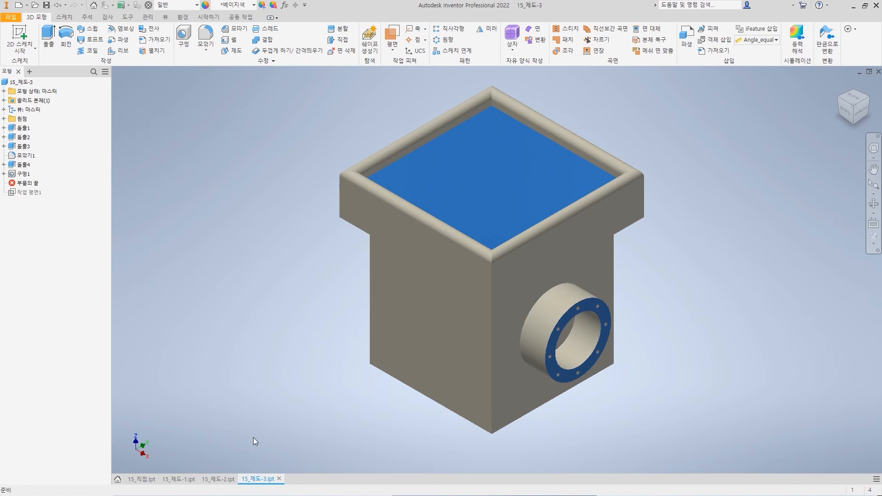
pyautogui.rightClick(731, 394)
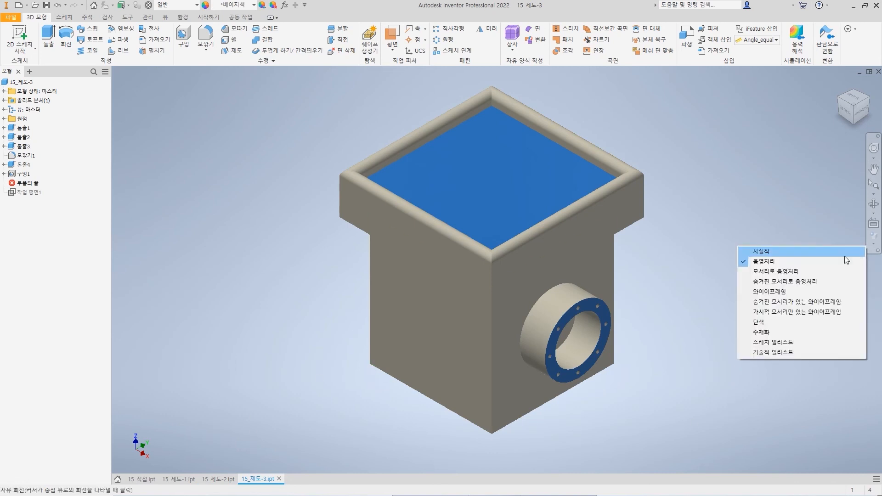
pyautogui.click(788, 271)
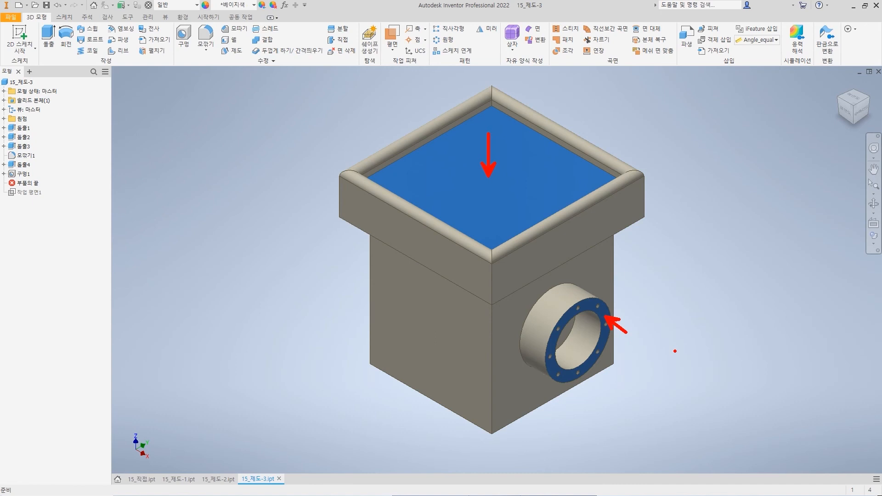
# Start a fixed-edge draft on the pipe stub's outer face, pulling along its blue end face's normal with the front outer rim fixed.
pyautogui.click(233, 51)
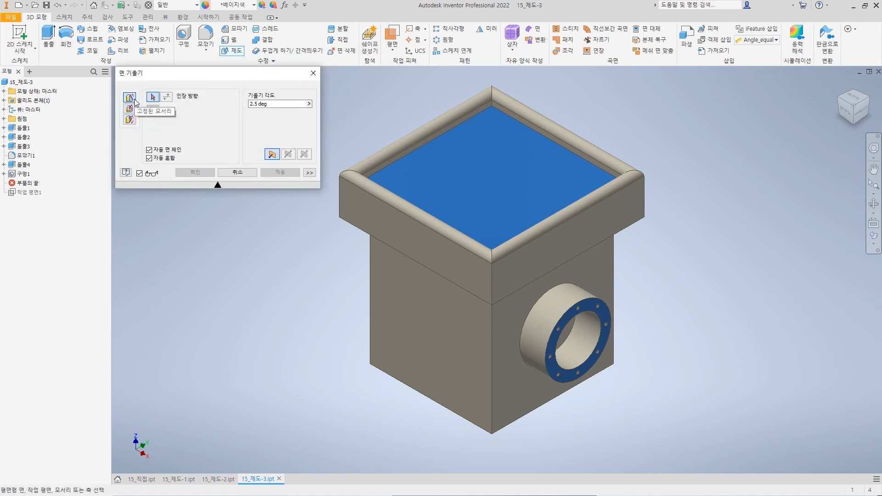
pyautogui.click(606, 320)
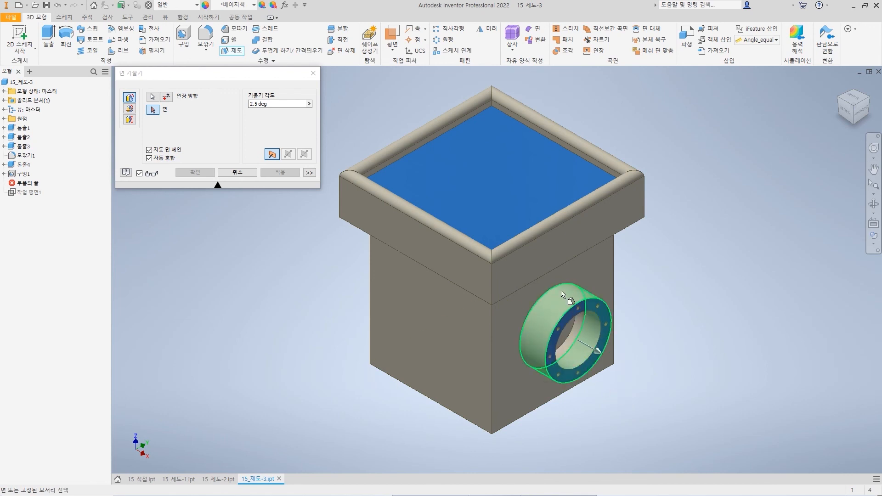
pyautogui.scroll(5, 572, 301)
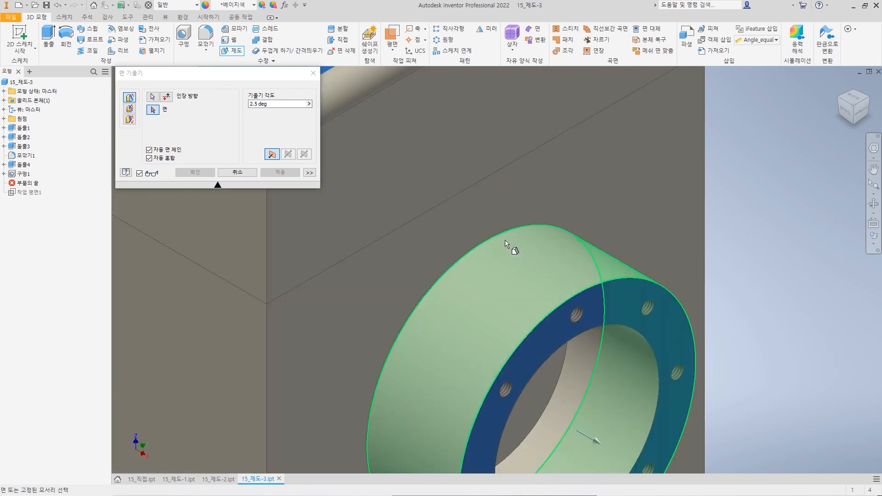
pyautogui.click(506, 243)
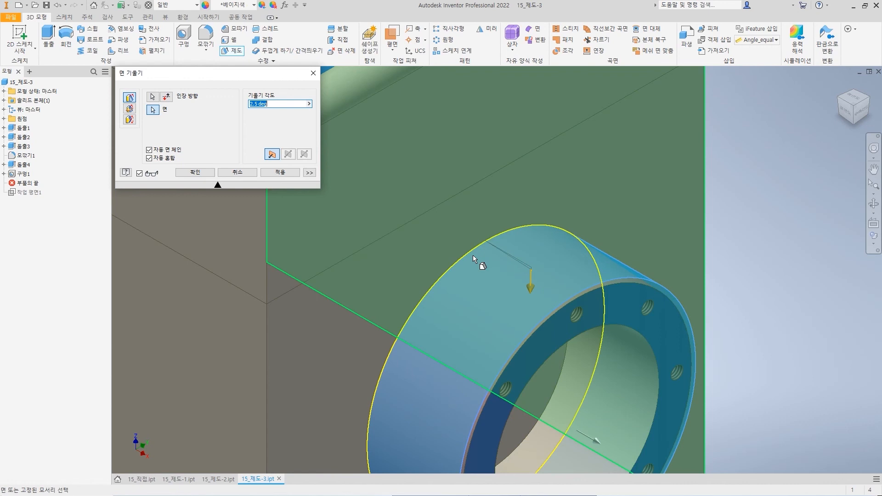
pyautogui.keyDown('ctrl'); pyautogui.click(532, 242); pyautogui.keyUp('ctrl')
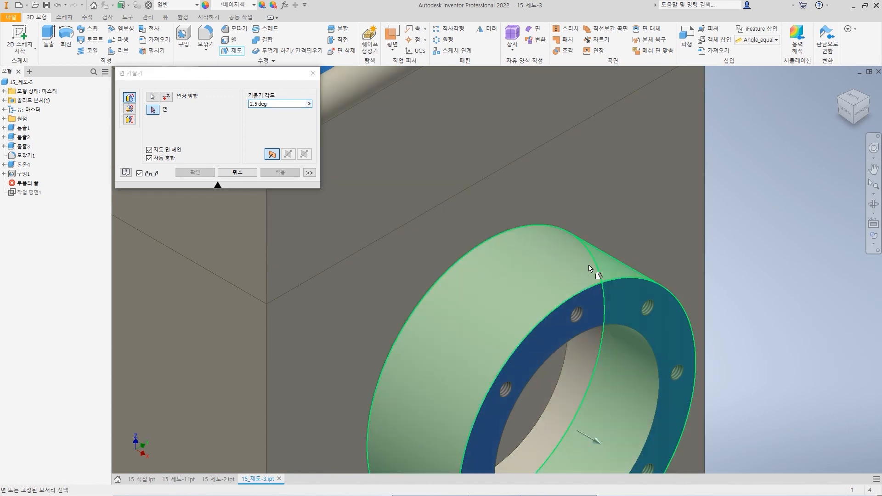
pyautogui.click(605, 274)
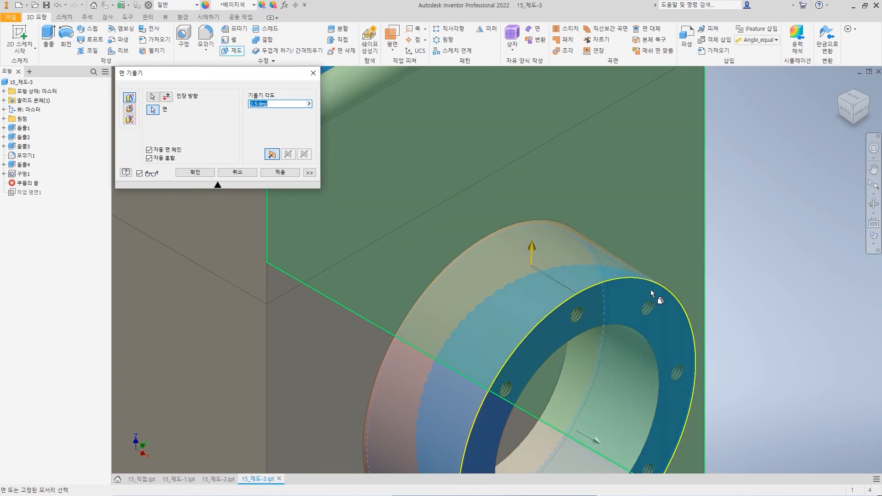
pyautogui.moveTo(651, 290)
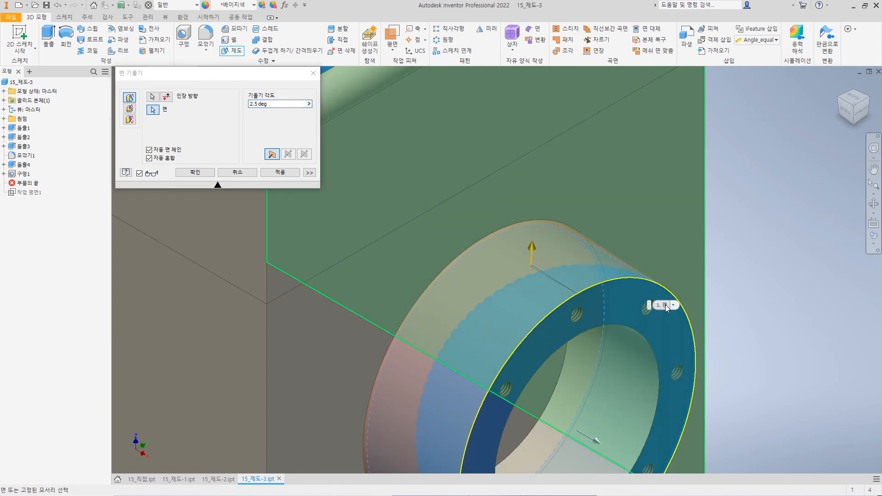
pyautogui.click(646, 306)
# Set the draft angle to 5° and create the pipe stub's draft.
pyautogui.click(294, 103)
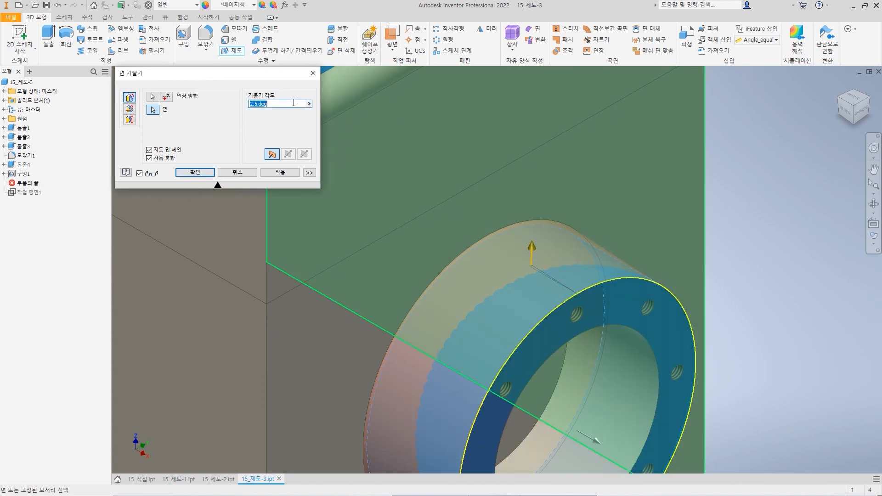
pyautogui.write('5')
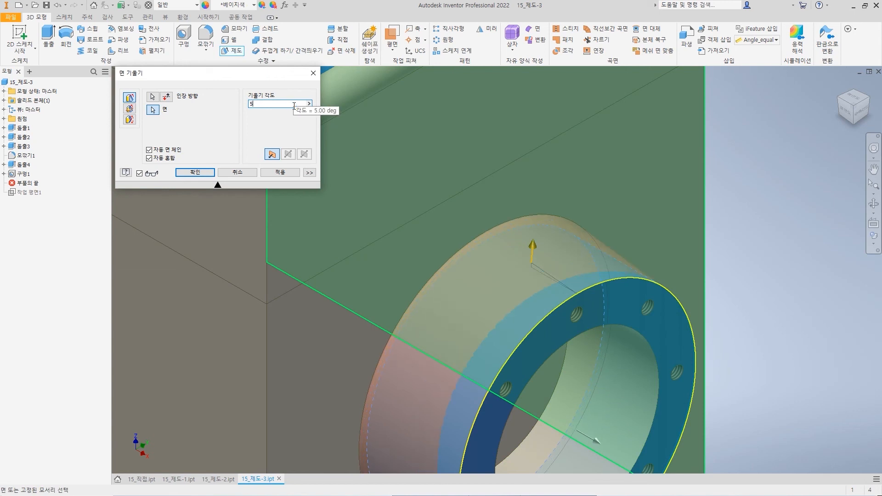
pyautogui.click(194, 173)
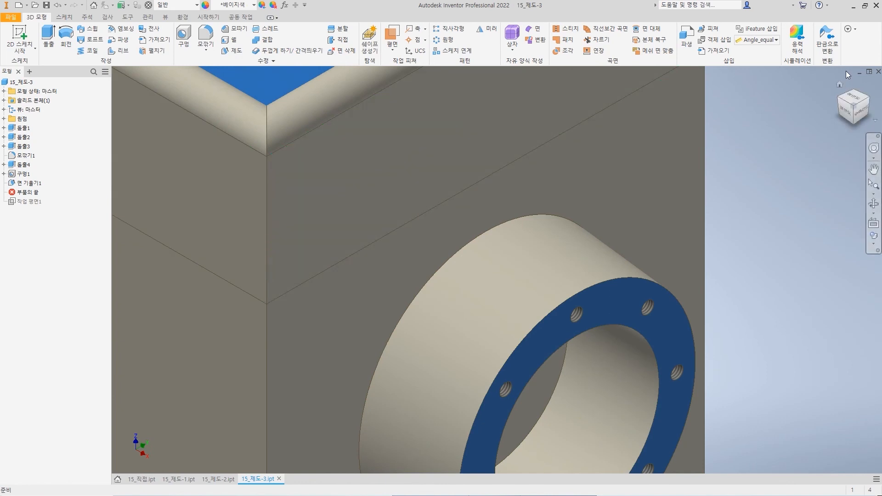
pyautogui.click(839, 84)
pyautogui.click(591, 298)
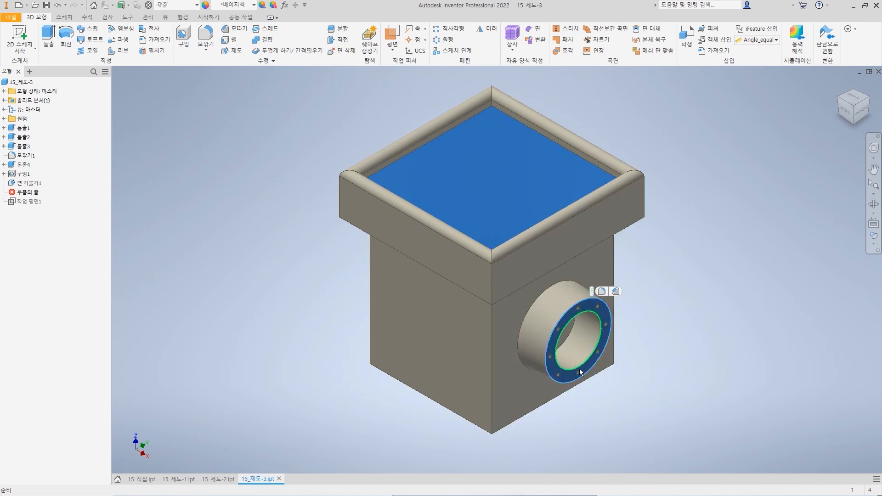
pyautogui.click(700, 344)
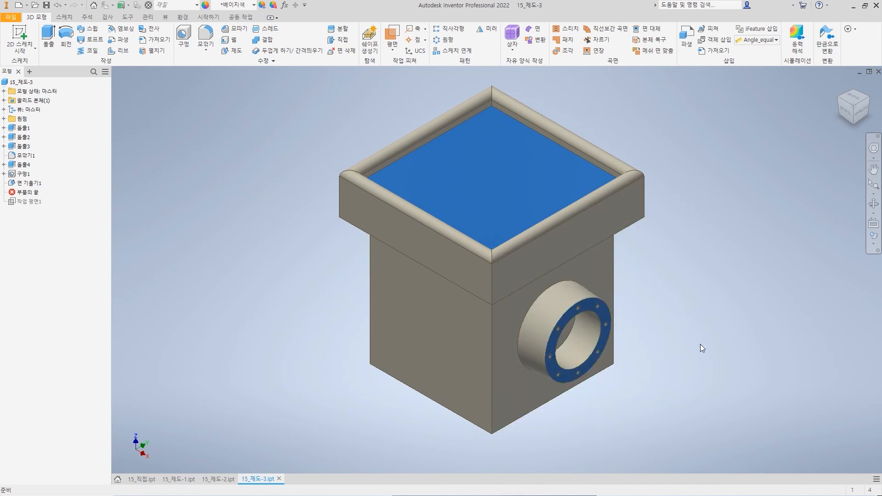
# Start a fixed-plane draft using the recessed blue face on top of the part as the fixed plane.
pyautogui.click(231, 53)
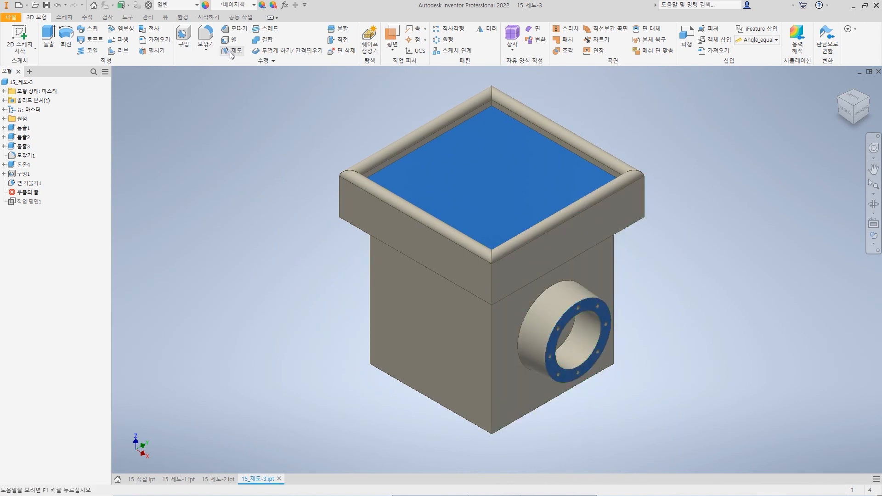
pyautogui.click(129, 109)
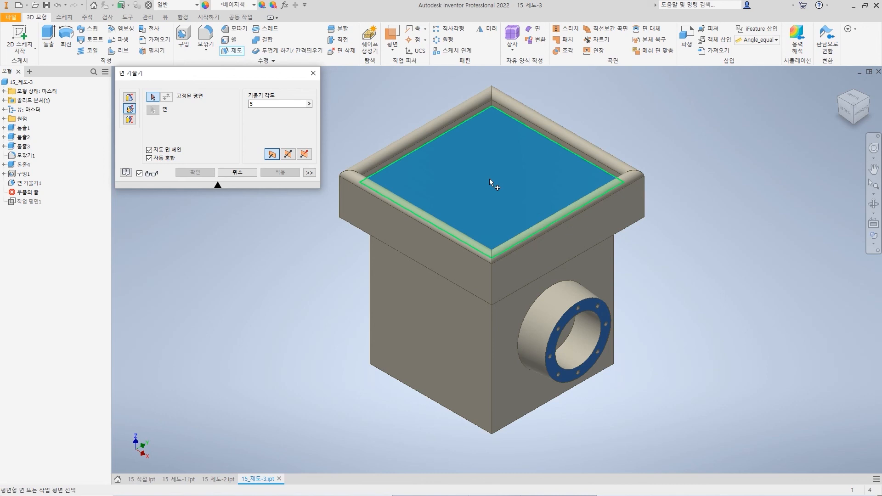
pyautogui.moveTo(503, 194)
pyautogui.click(503, 194)
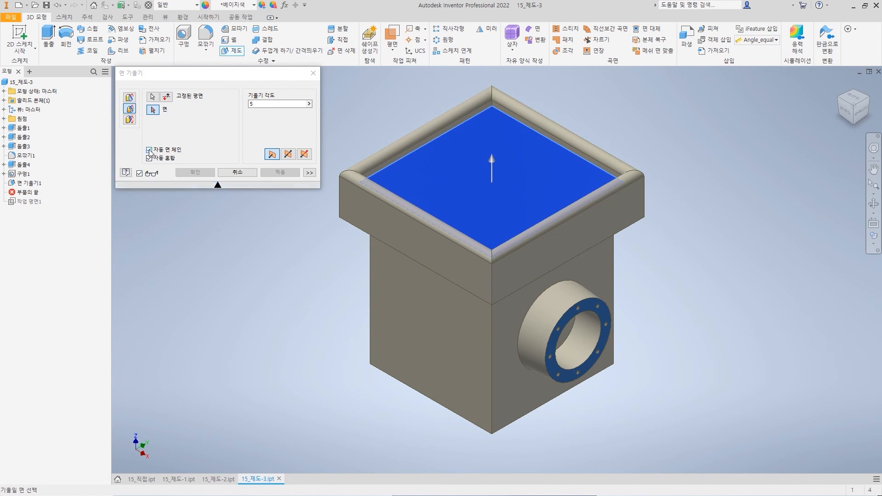
# Try drafting the upper block's front-left side at 20° with automatic face chaining on, and deselect the chained faces.
pyautogui.click(467, 249)
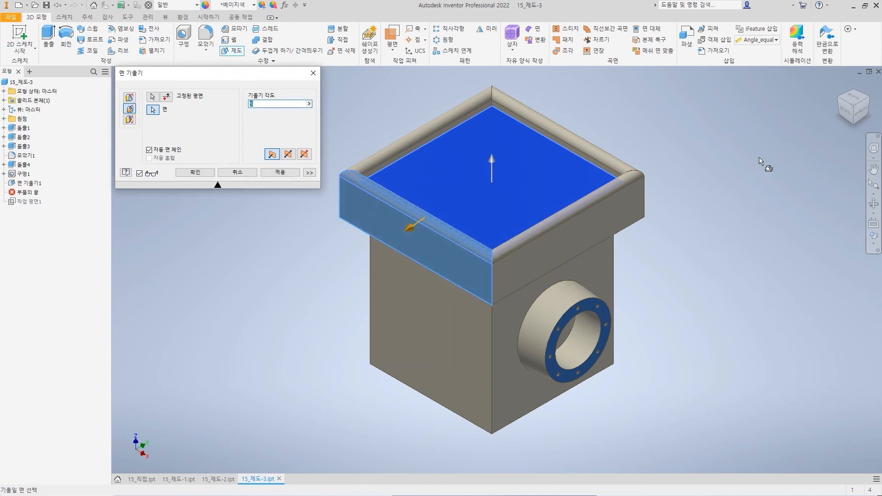
pyautogui.click(860, 112)
pyautogui.moveTo(390, 178)
pyautogui.mouseDown()
pyautogui.moveTo(386, 170)
pyautogui.moveTo(376, 186)
pyautogui.mouseUp()
pyautogui.click(832, 87)
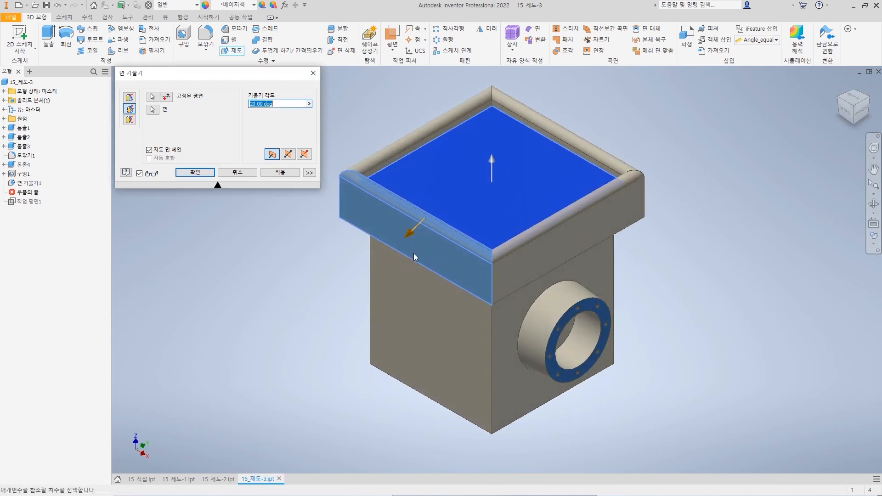
pyautogui.click(152, 109)
pyautogui.click(420, 241)
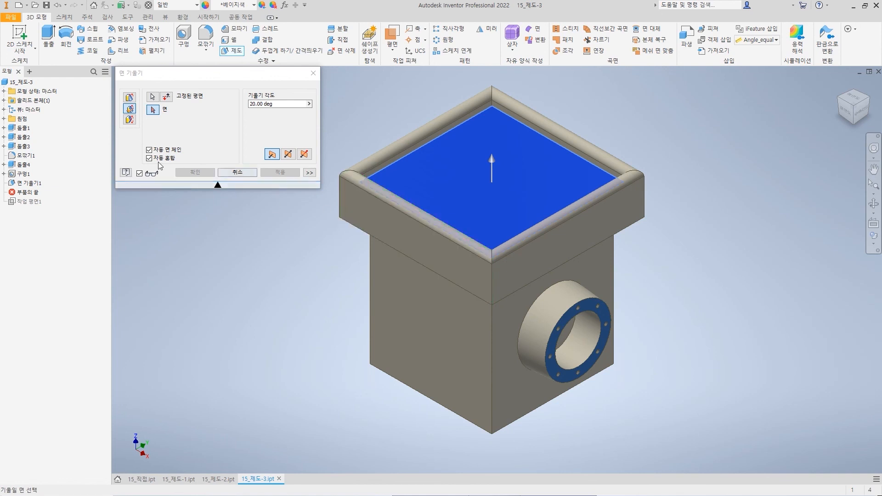
# Turn off automatic face chaining and select the four outer side faces of the upper block for drafting.
pyautogui.click(150, 151)
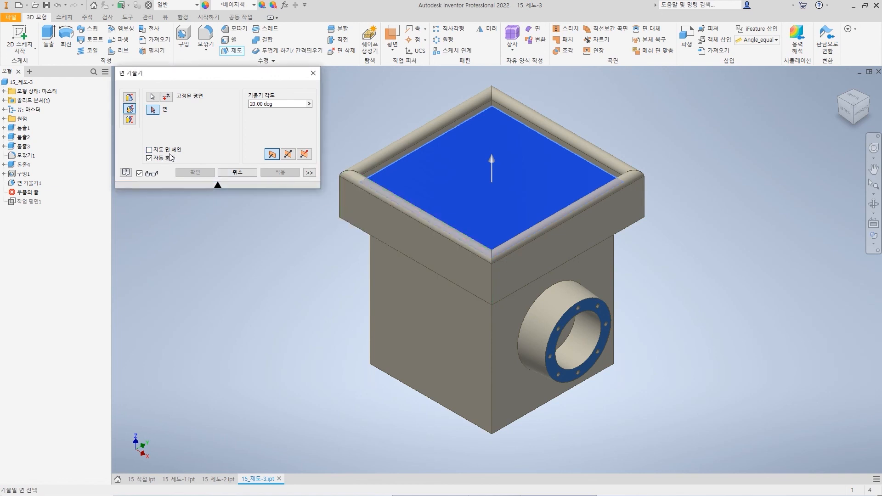
pyautogui.click(452, 257)
pyautogui.click(554, 227)
pyautogui.keyDown('shift'); pyautogui.moveTo(703, 211); pyautogui.dragTo(519, 212, button='middle'); pyautogui.keyUp('shift')
pyautogui.click(572, 231)
pyautogui.keyDown('shift'); pyautogui.moveTo(652, 220); pyautogui.dragTo(542, 225, button='middle'); pyautogui.keyUp('shift')
pyautogui.click(592, 232)
pyautogui.click(850, 110)
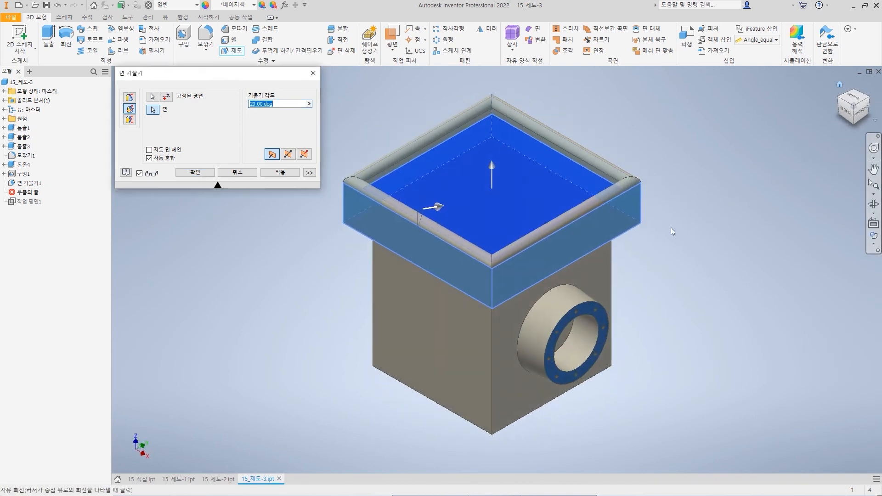
# Try a -5° draft angle in a side view, and reverse the pull direction downward with an angle of -10°.
pyautogui.click(861, 110)
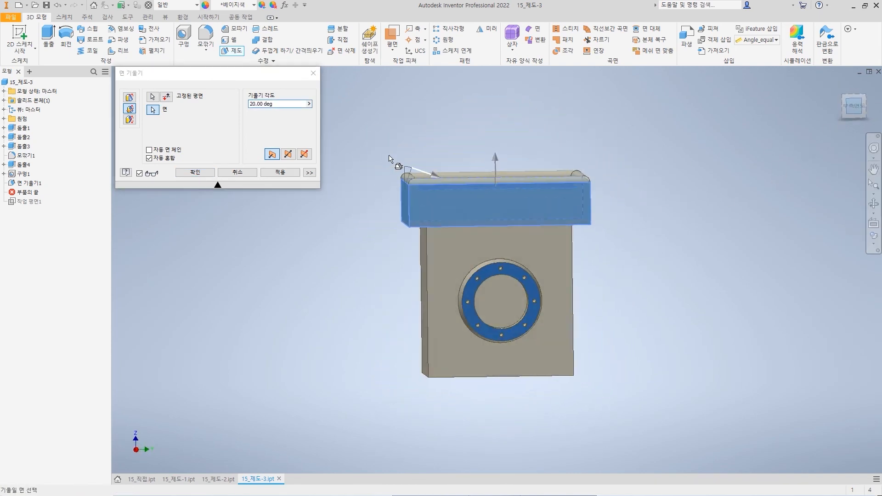
pyautogui.moveTo(454, 180); pyautogui.dragTo(432, 166)
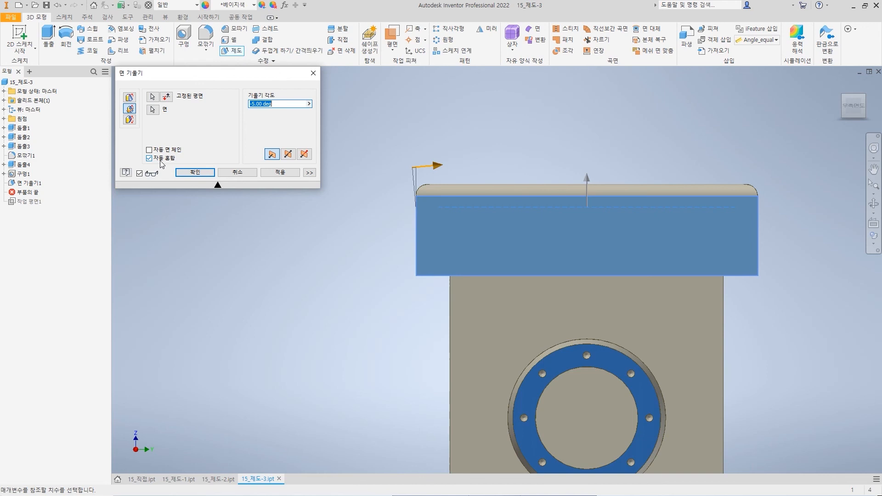
pyautogui.click(165, 99)
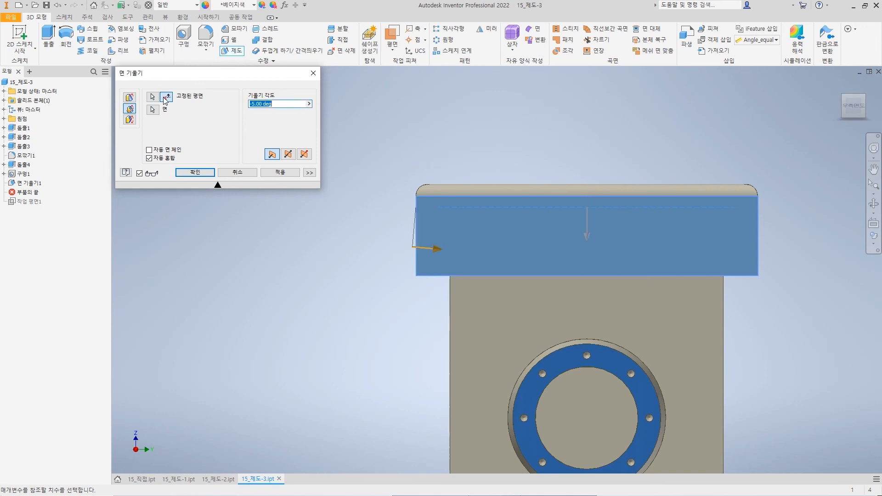
pyautogui.moveTo(434, 248); pyautogui.dragTo(418, 208)
# Turn off automatic blending and reverse the pull direction back upward with a 5° draft angle.
pyautogui.click(150, 158)
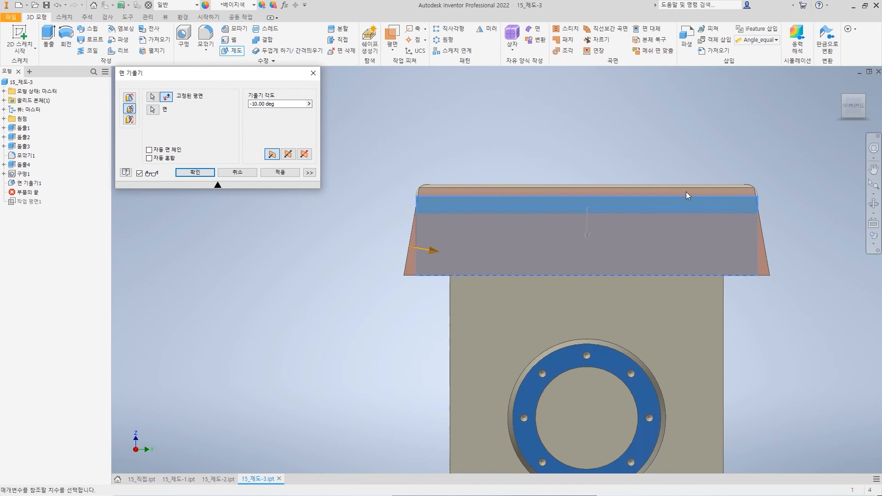
pyautogui.moveTo(431, 250)
pyautogui.mouseDown()
pyautogui.moveTo(418, 251)
pyautogui.moveTo(432, 252)
pyautogui.mouseUp()
pyautogui.click(167, 98)
pyautogui.moveTo(441, 164)
pyautogui.mouseDown()
pyautogui.moveTo(459, 171)
pyautogui.moveTo(447, 166)
pyautogui.mouseUp()
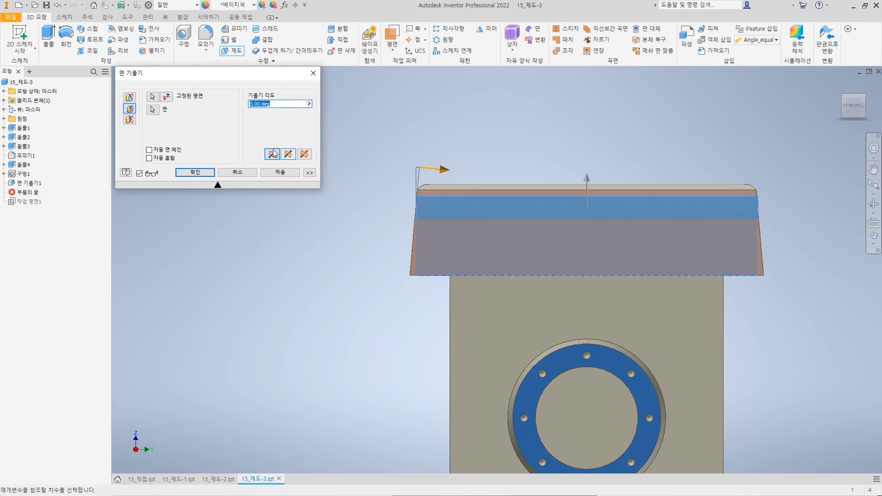
# Compare the draft with automatic blending on and off, and create it at 10° with blending off.
pyautogui.click(150, 159)
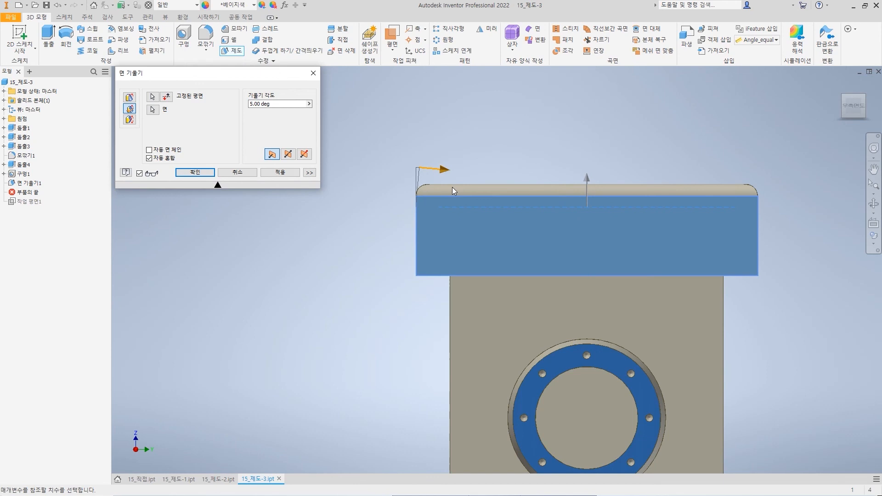
pyautogui.click(149, 158)
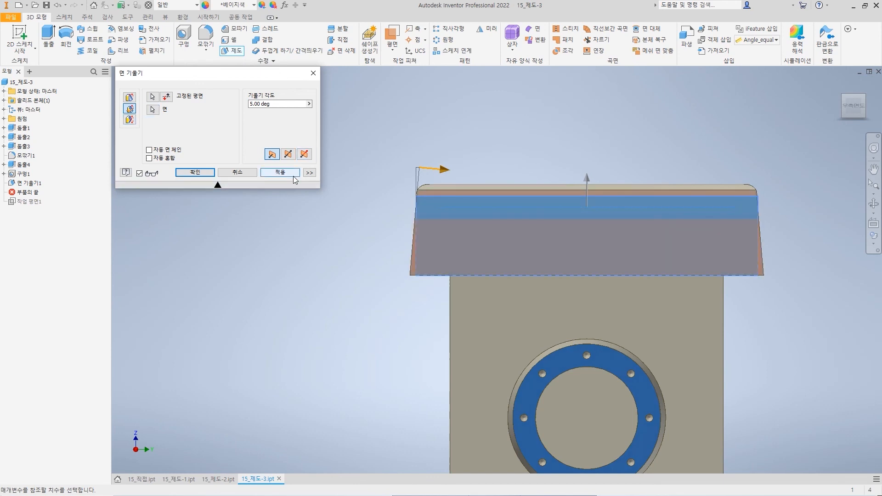
pyautogui.doubleClick(275, 104)
pyautogui.write('10')
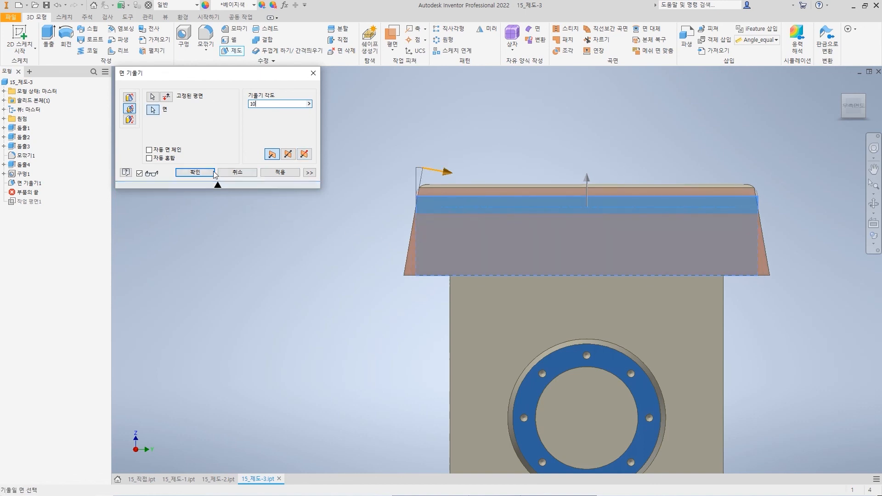
pyautogui.click(205, 174)
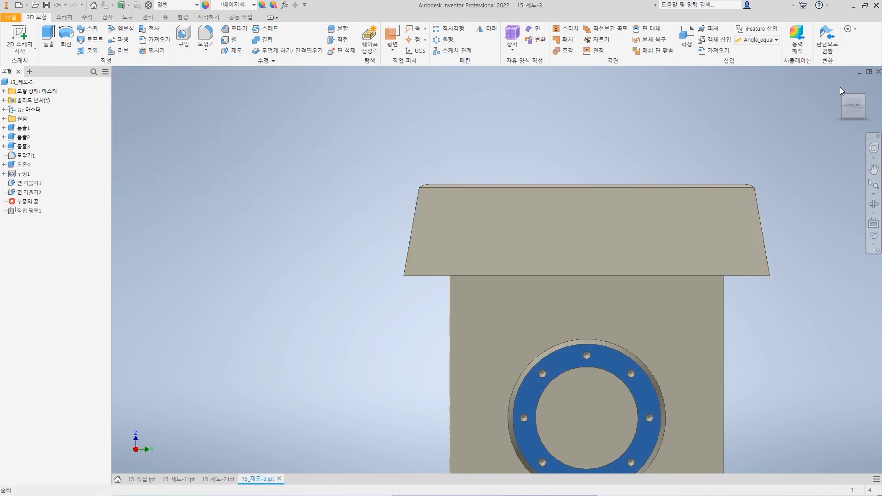
pyautogui.click(842, 87)
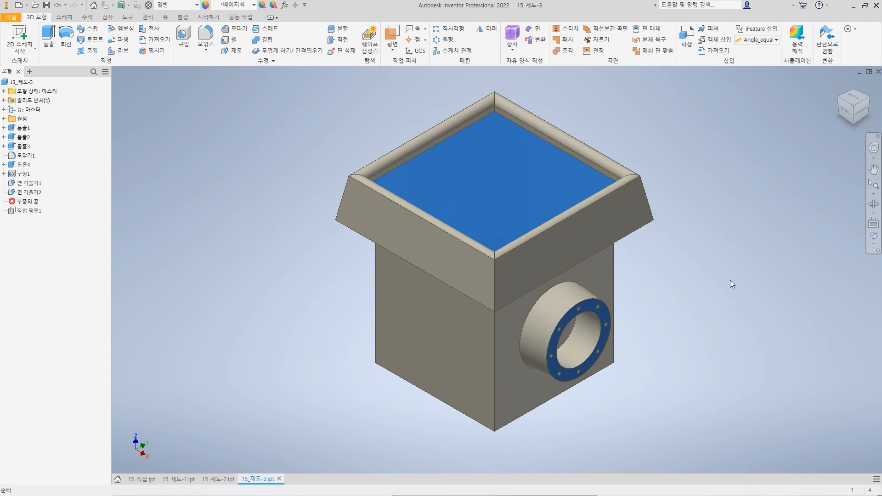